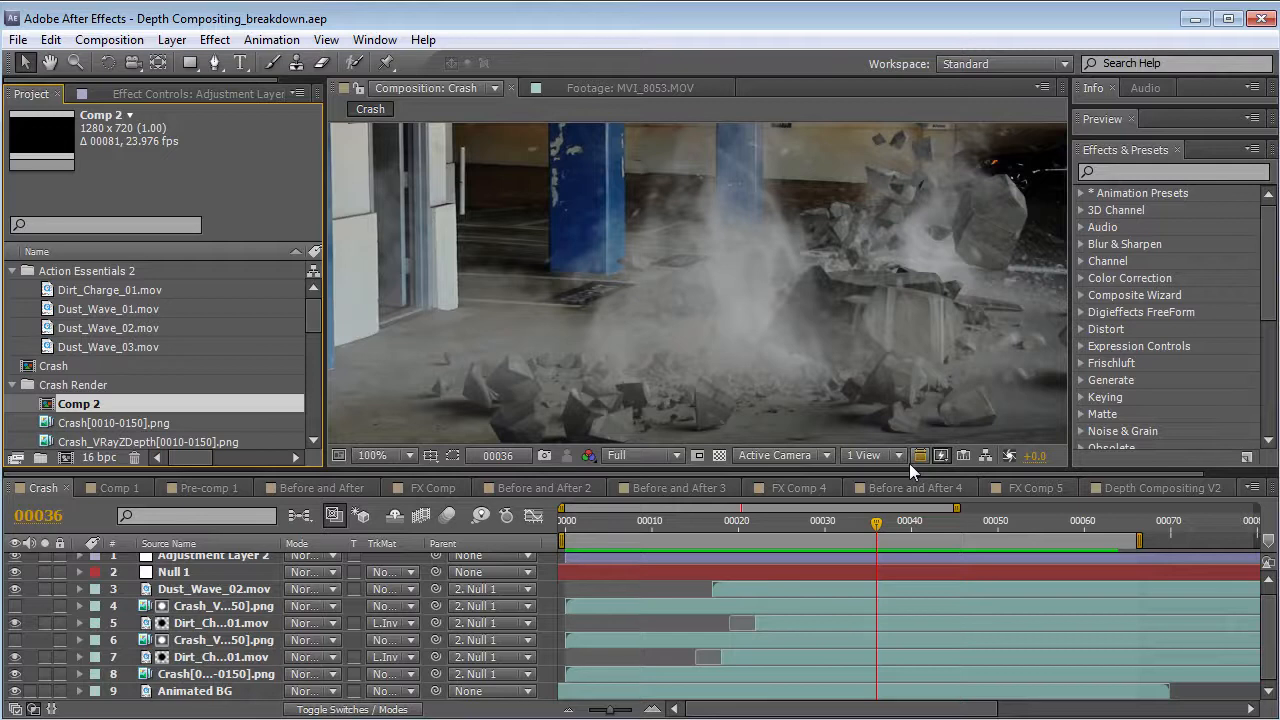
# - Scrub through the Depth_Compositing HD_1 reference video in the media player, and return to the Crash composition
pyautogui.hotkey('alt', 'Tab')
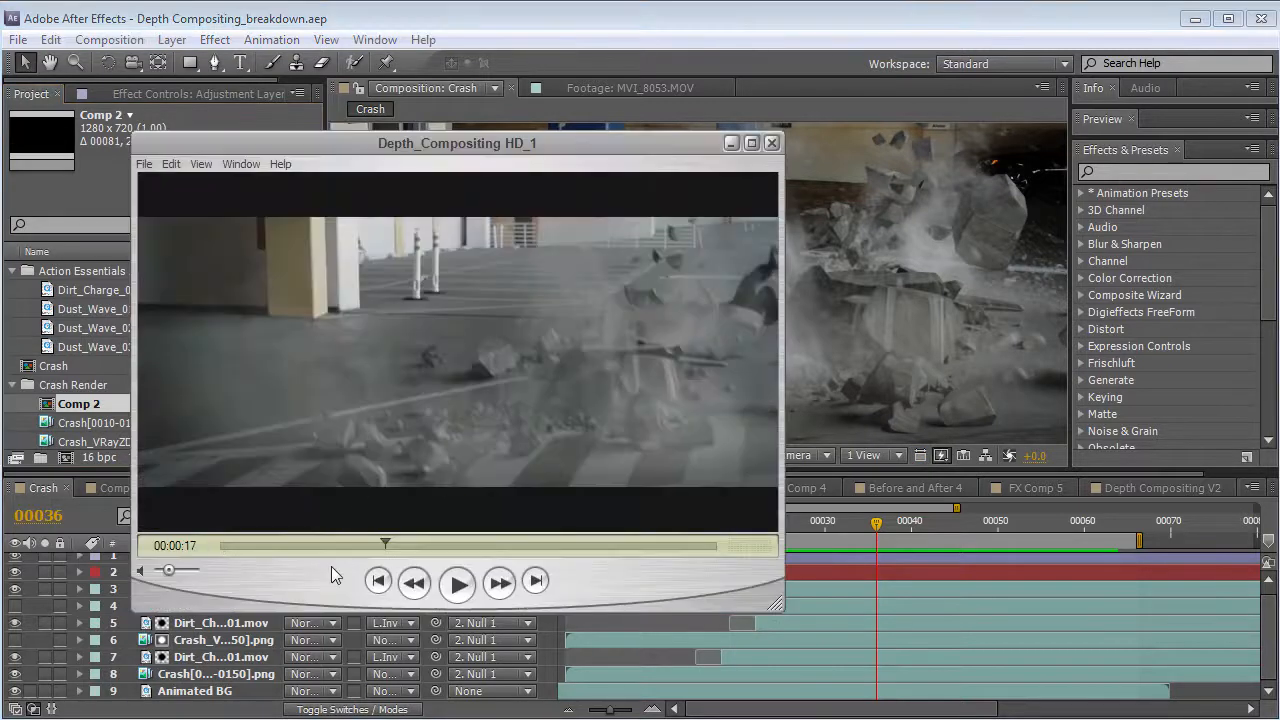
pyautogui.moveTo(383, 545); pyautogui.dragTo(171, 563)
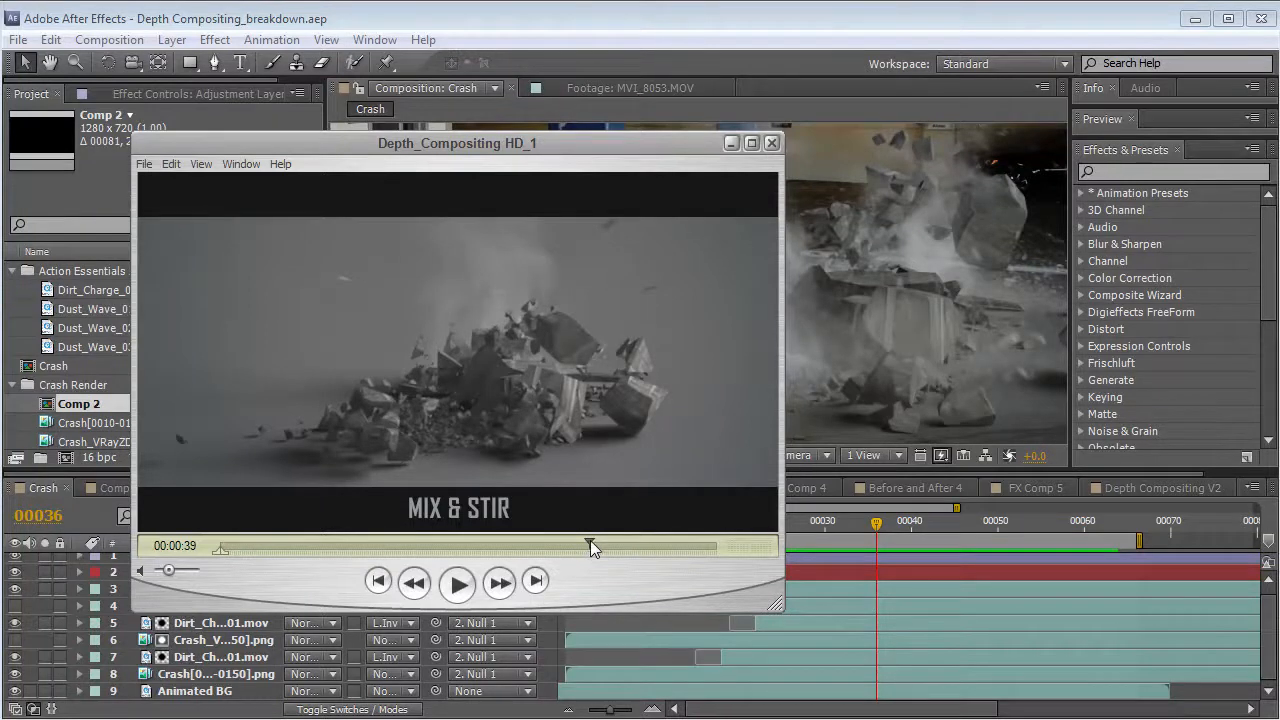
pyautogui.moveTo(588, 544); pyautogui.dragTo(593, 542)
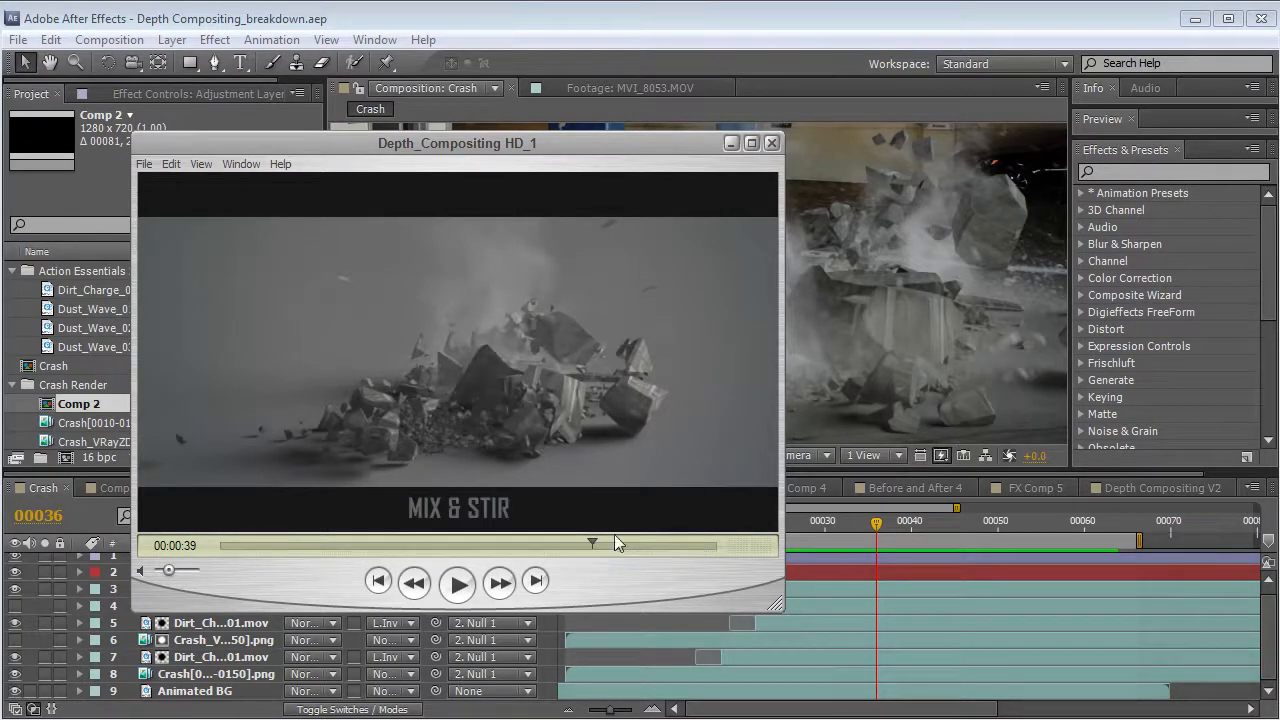
pyautogui.click(474, 14)
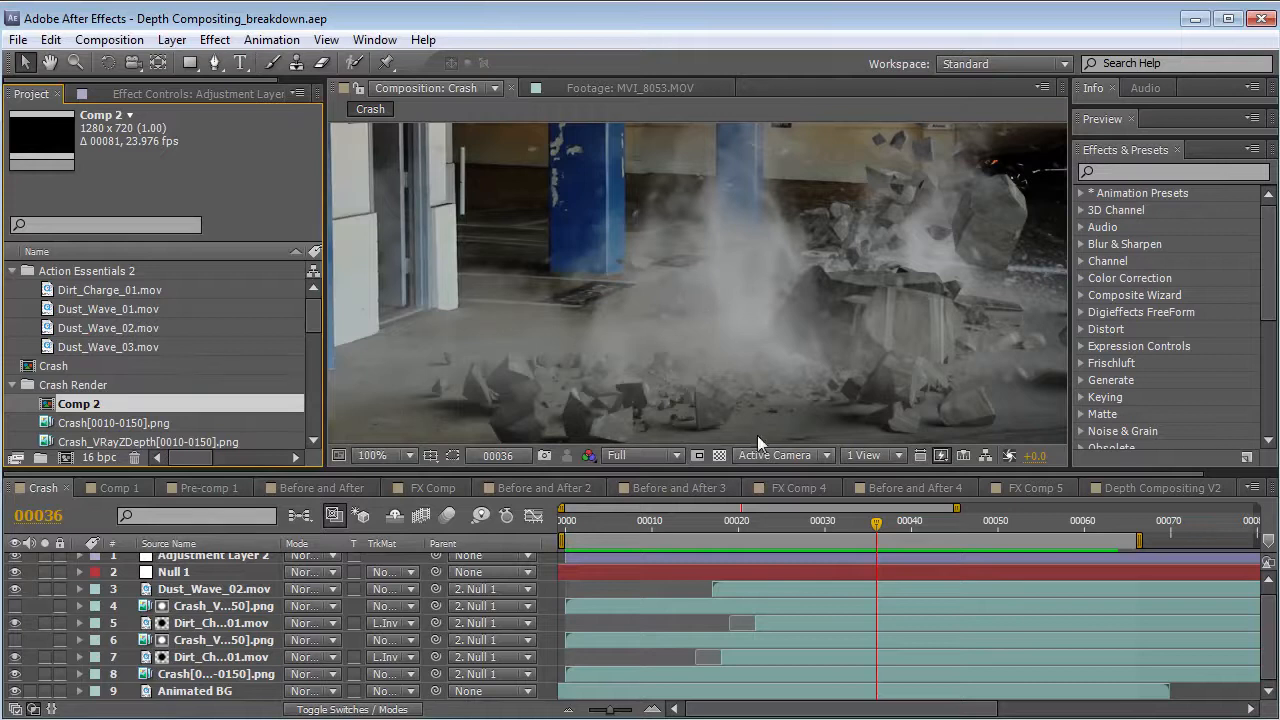
# - Solo the Animated BG, Crash render and Adjustment Layer 2 layers in the Crash composition
pyautogui.scroll(-2, 778, 439)
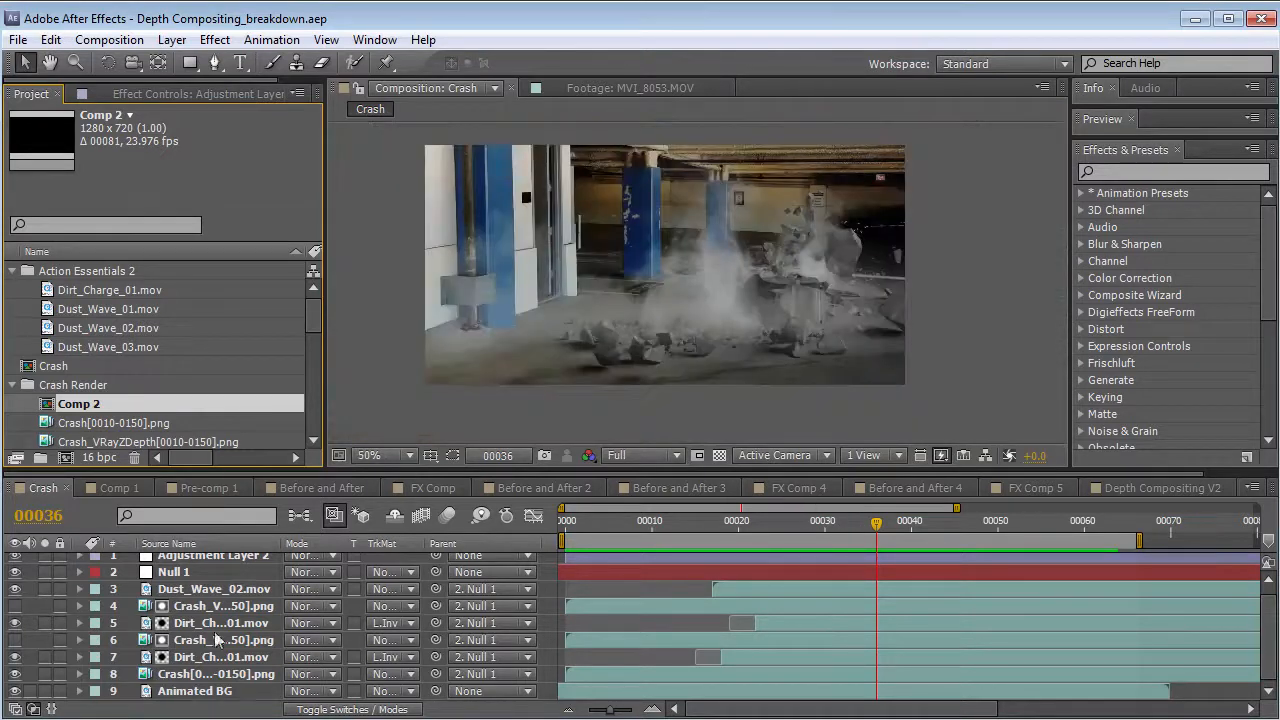
pyautogui.moveTo(45, 691); pyautogui.dragTo(45, 674)
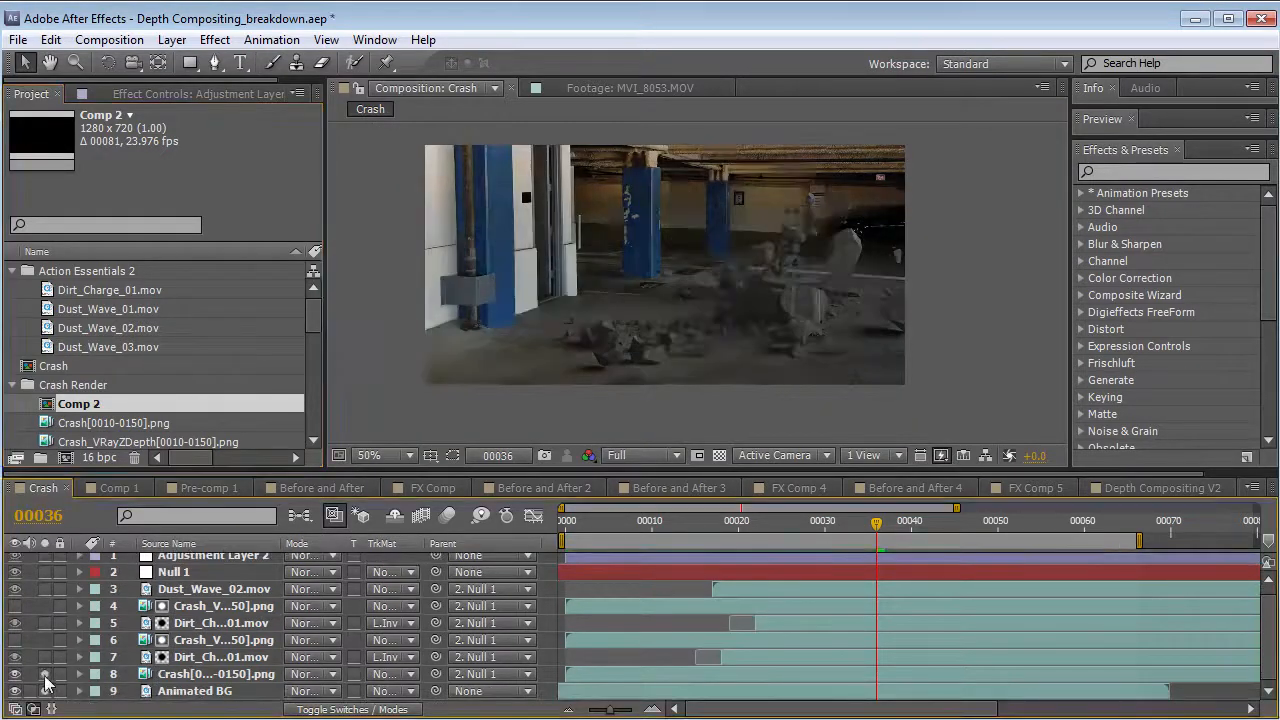
pyautogui.scroll(1, 44, 585)
pyautogui.click(45, 562)
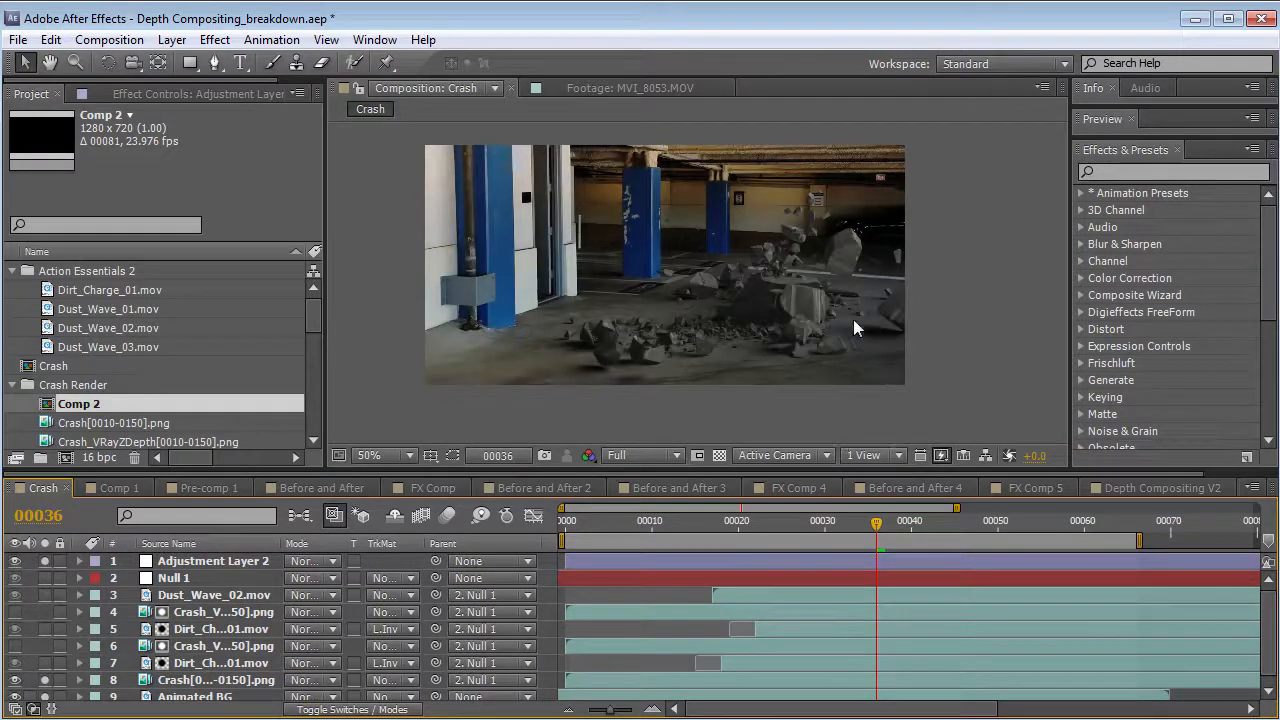
# - Preview the soloed crash layers and scrub the timeline to frame 54
pyautogui.press('KP_0')
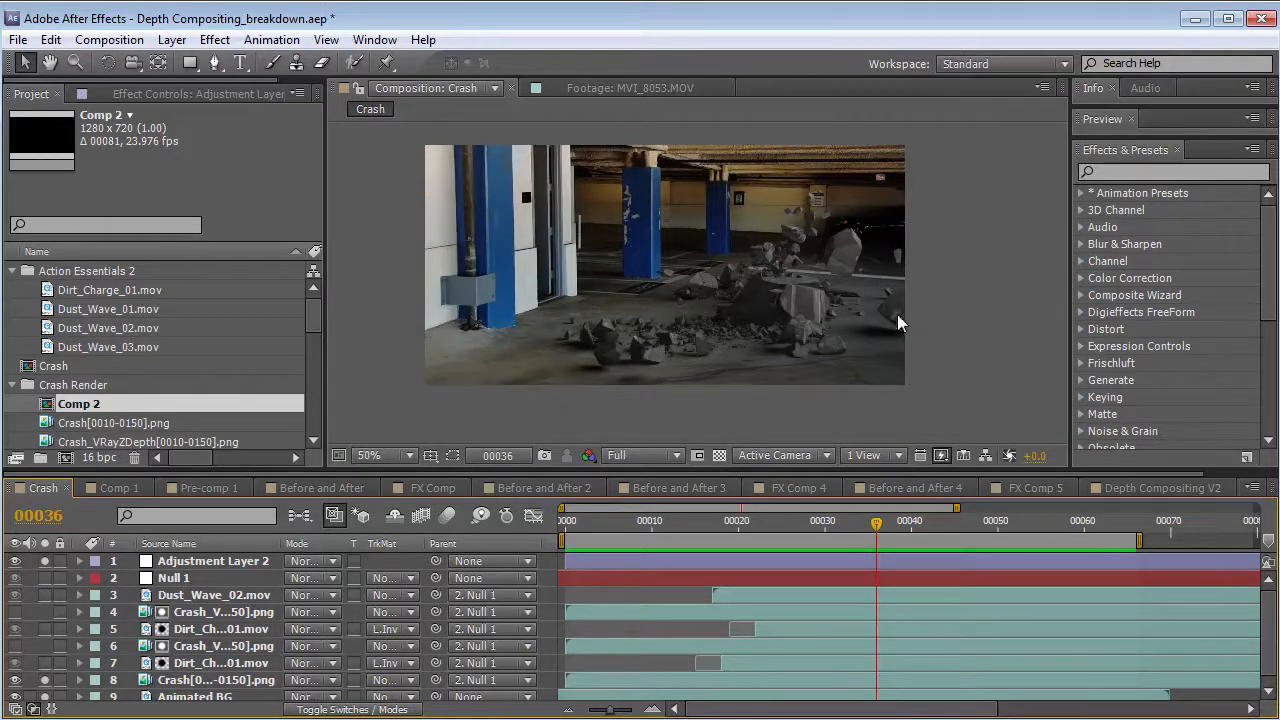
pyautogui.moveTo(857, 528); pyautogui.dragTo(897, 543)
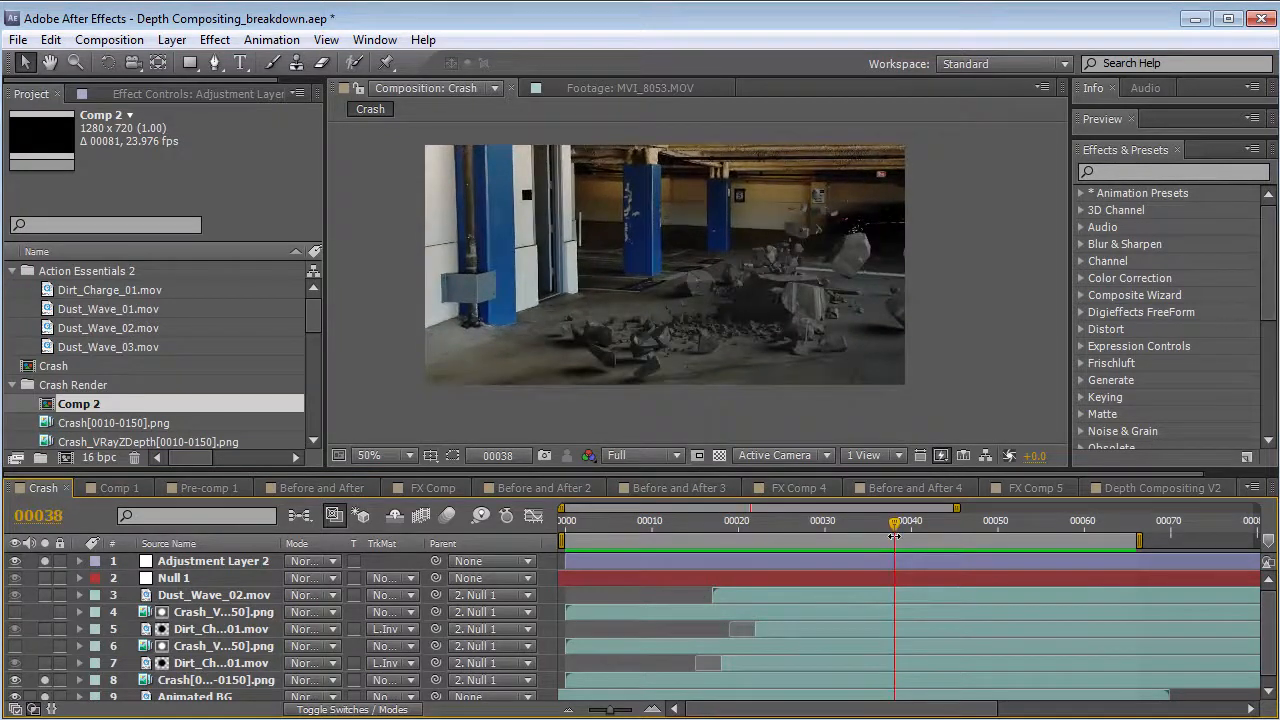
pyautogui.moveTo(720, 523); pyautogui.dragTo(1030, 535)
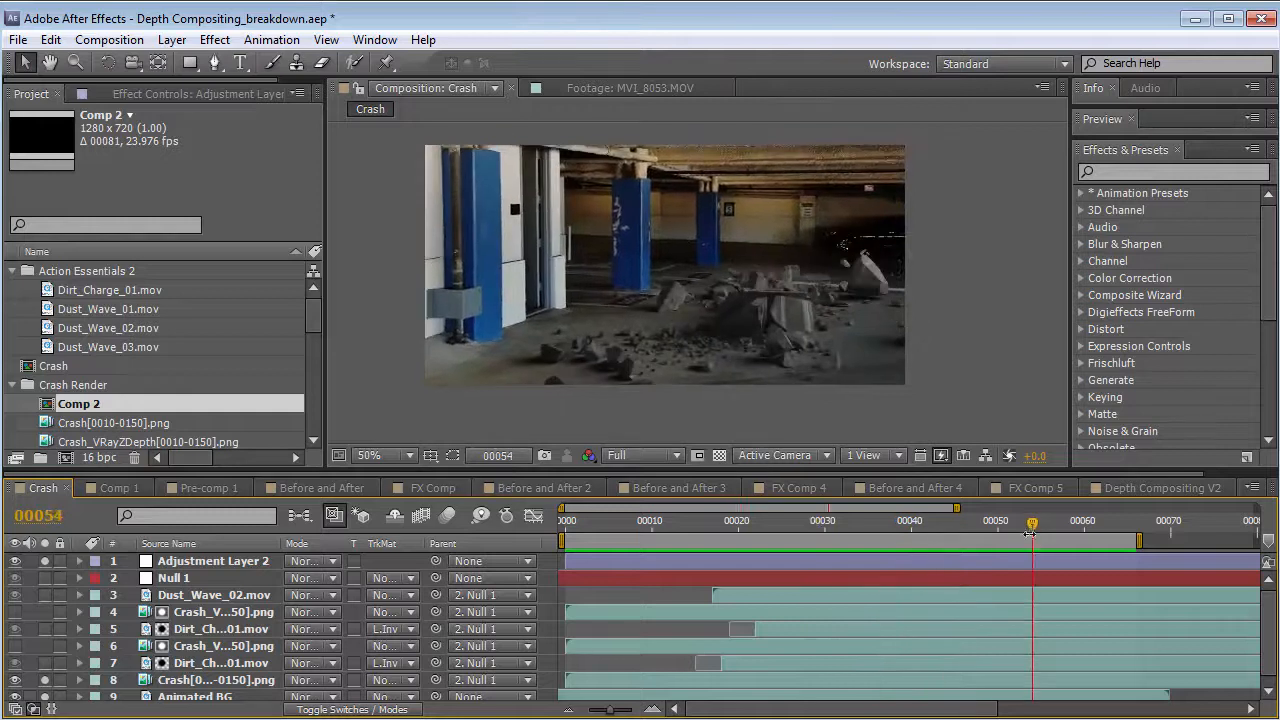
# - Solo the lower Dirt_Charge_01 layer as well and view the composition at frame 38
pyautogui.click(193, 665)
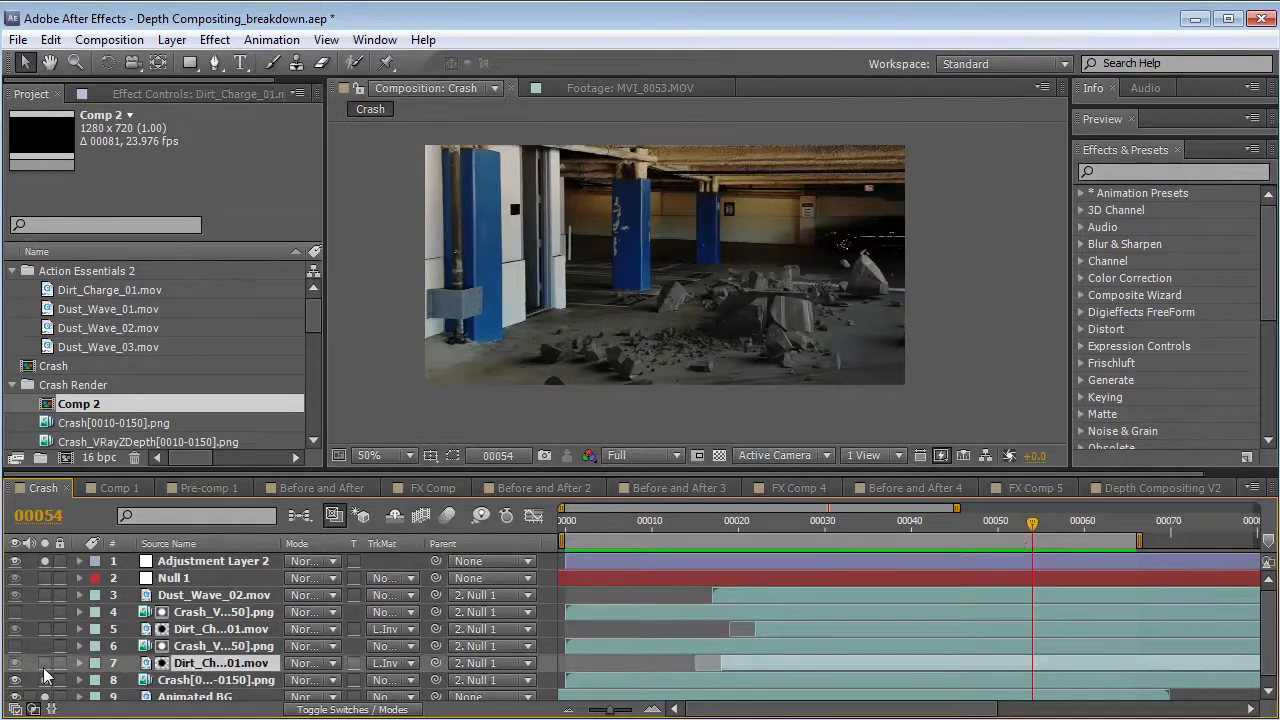
pyautogui.click(45, 664)
pyautogui.moveTo(882, 516); pyautogui.dragTo(896, 539)
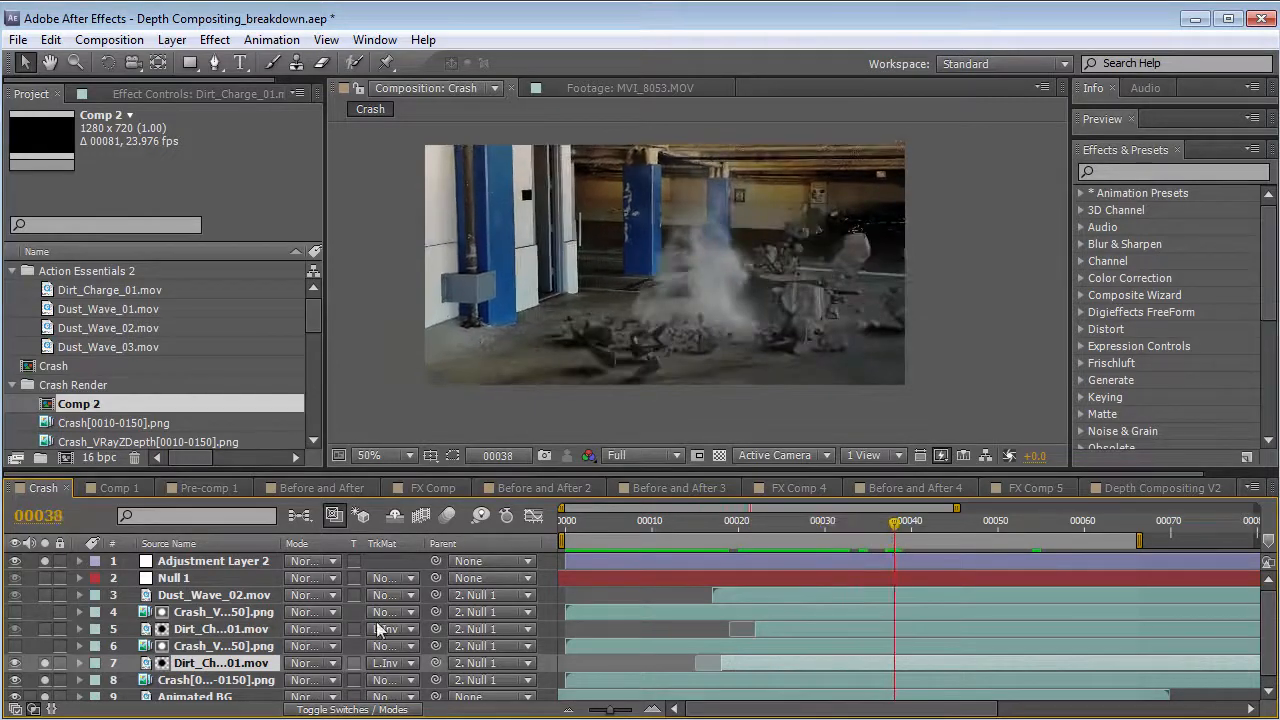
# - Try the lower Dirt_Charge_01 layer without a track matte and scrub through the dust burst
pyautogui.click(405, 663)
pyautogui.click(418, 680)
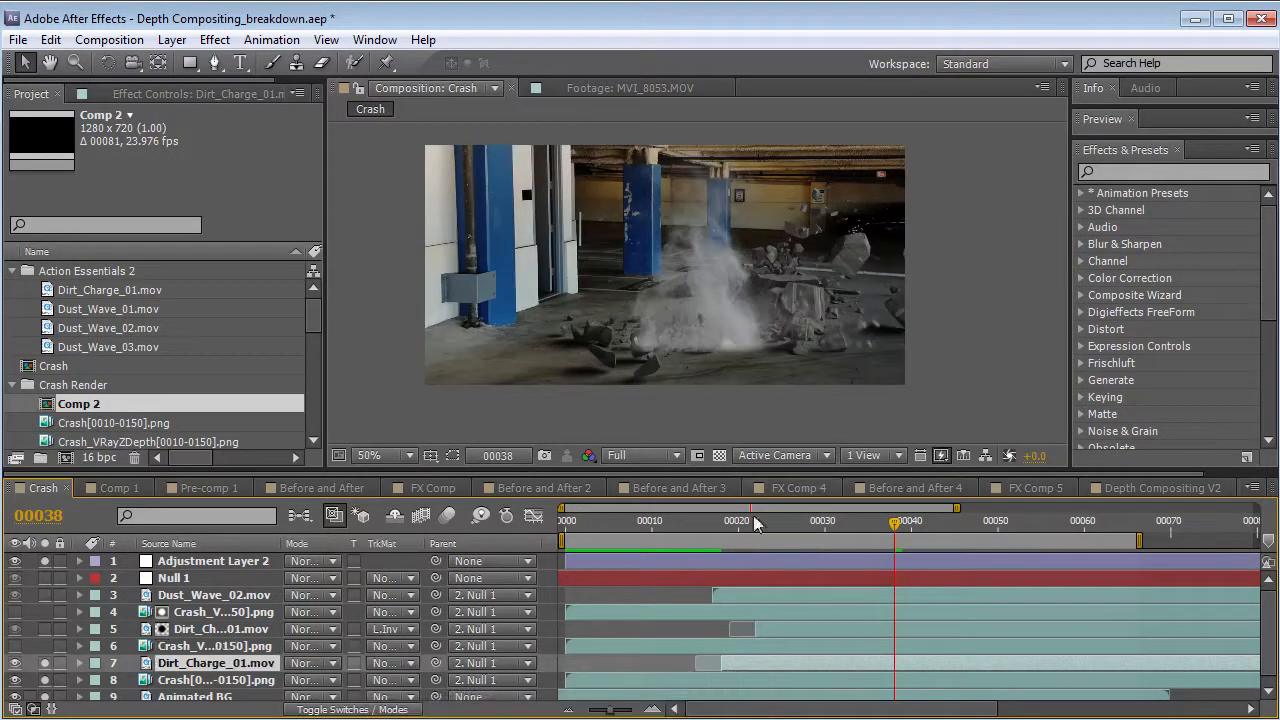
pyautogui.moveTo(725, 530); pyautogui.dragTo(798, 536)
pyautogui.press('k')
# - Open the lower Crash_VRayZDepth matte layer in the layer viewer, switch off effect rendering, and scrub through the raw depth pass
pyautogui.doubleClick(190, 646)
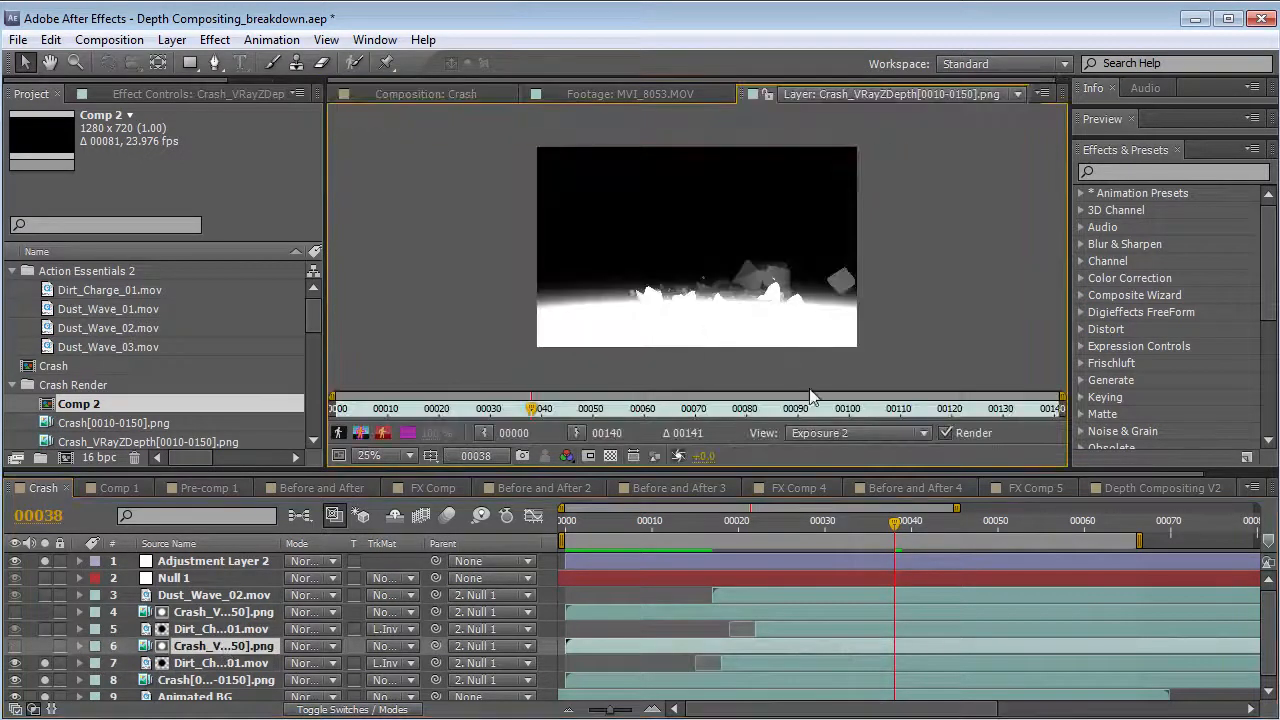
pyautogui.click(944, 433)
pyautogui.moveTo(533, 410); pyautogui.dragTo(512, 410)
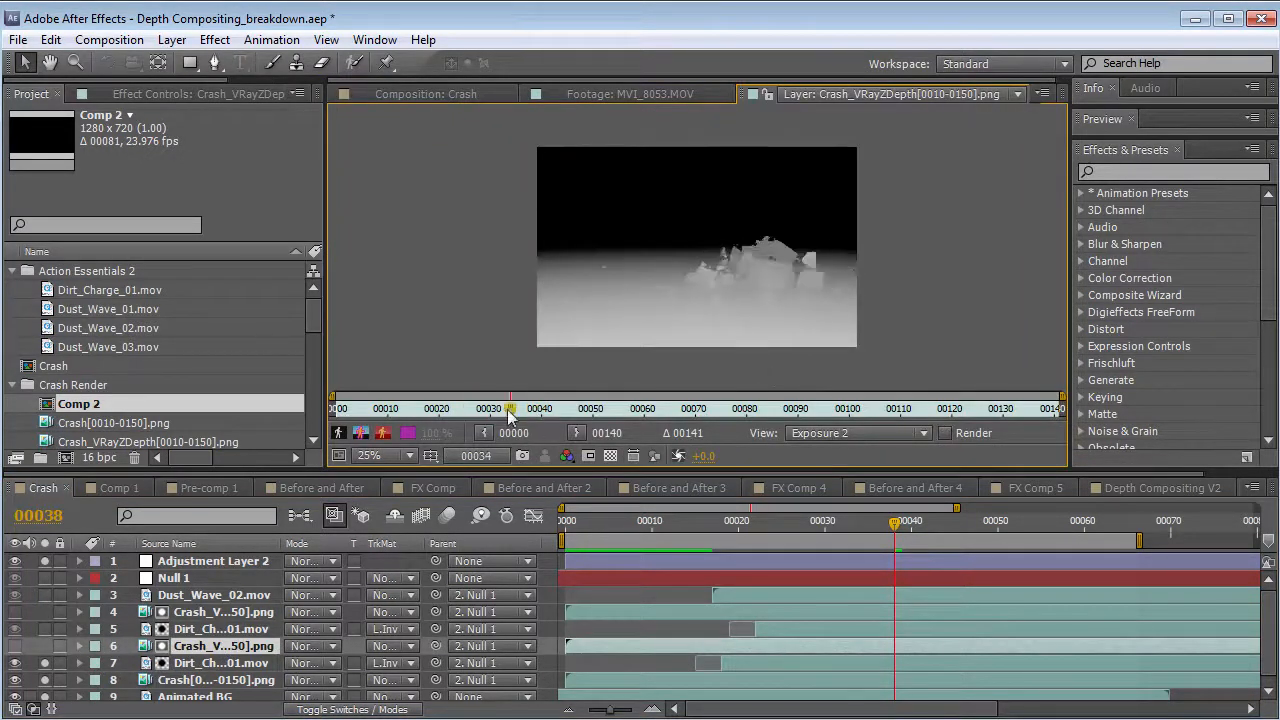
pyautogui.scroll(1, 772, 347)
pyautogui.press('h')
pyautogui.press('v')
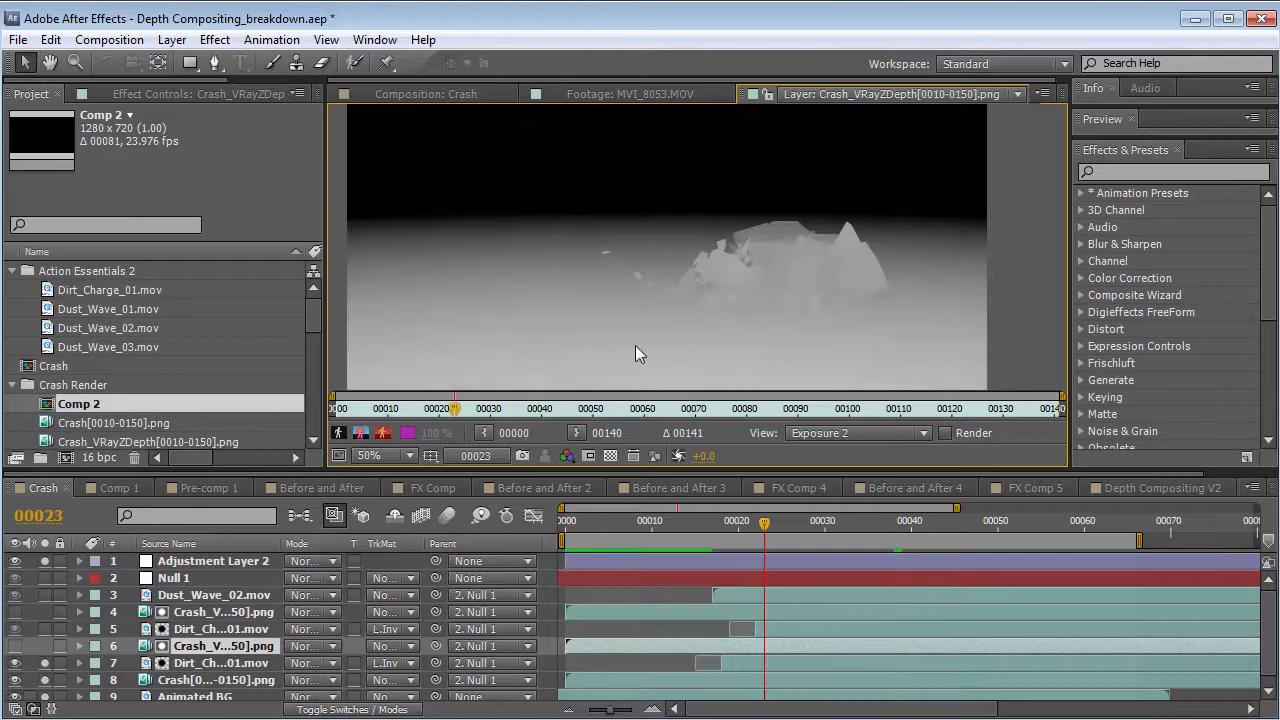
pyautogui.moveTo(457, 410); pyautogui.dragTo(642, 410)
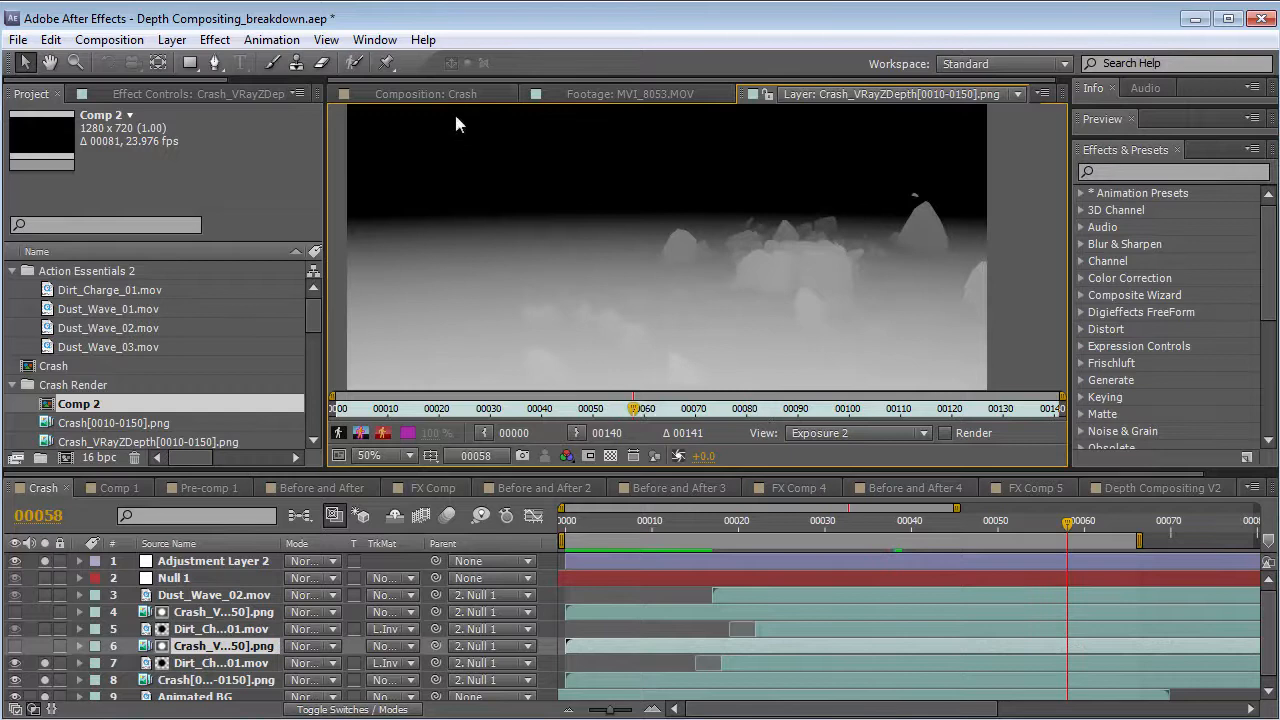
# - Back in the Crash composition at frame 24, adjust the depth matte's first Exposure effect to a master exposure of 1.26
pyautogui.click(435, 97)
pyautogui.moveTo(893, 540); pyautogui.dragTo(776, 485)
pyautogui.scroll(2, 794, 371)
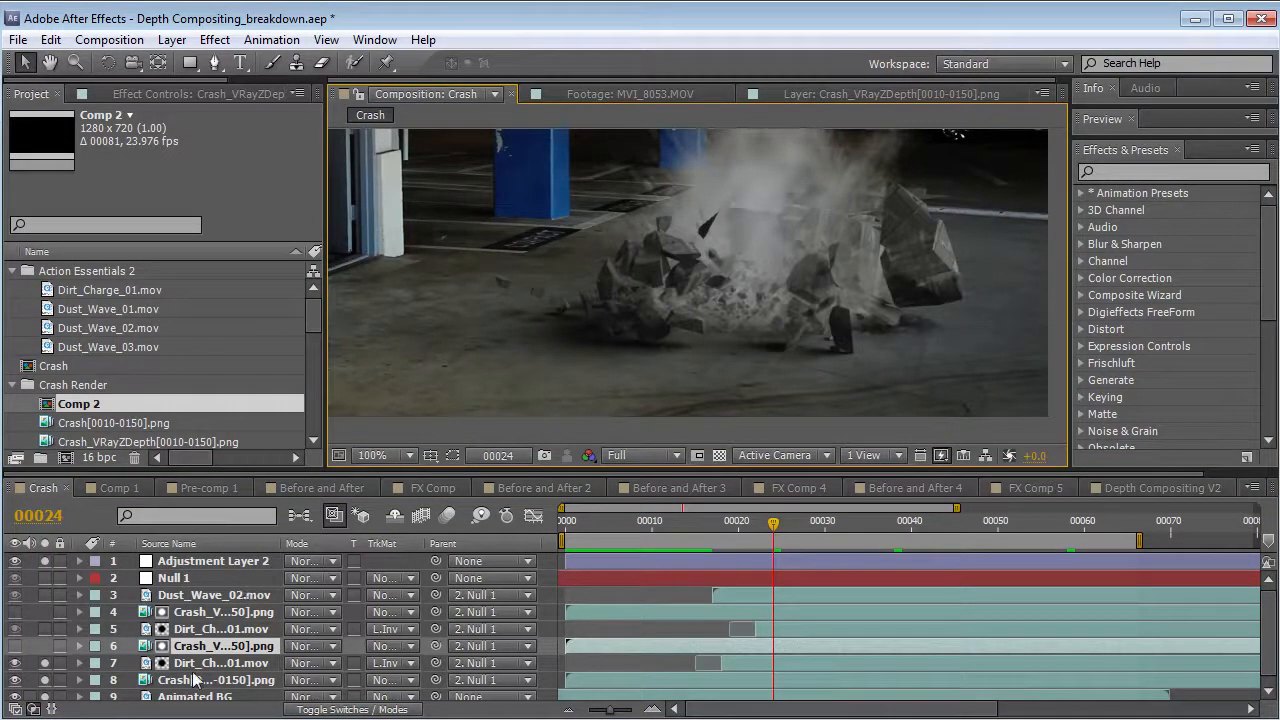
pyautogui.click(130, 93)
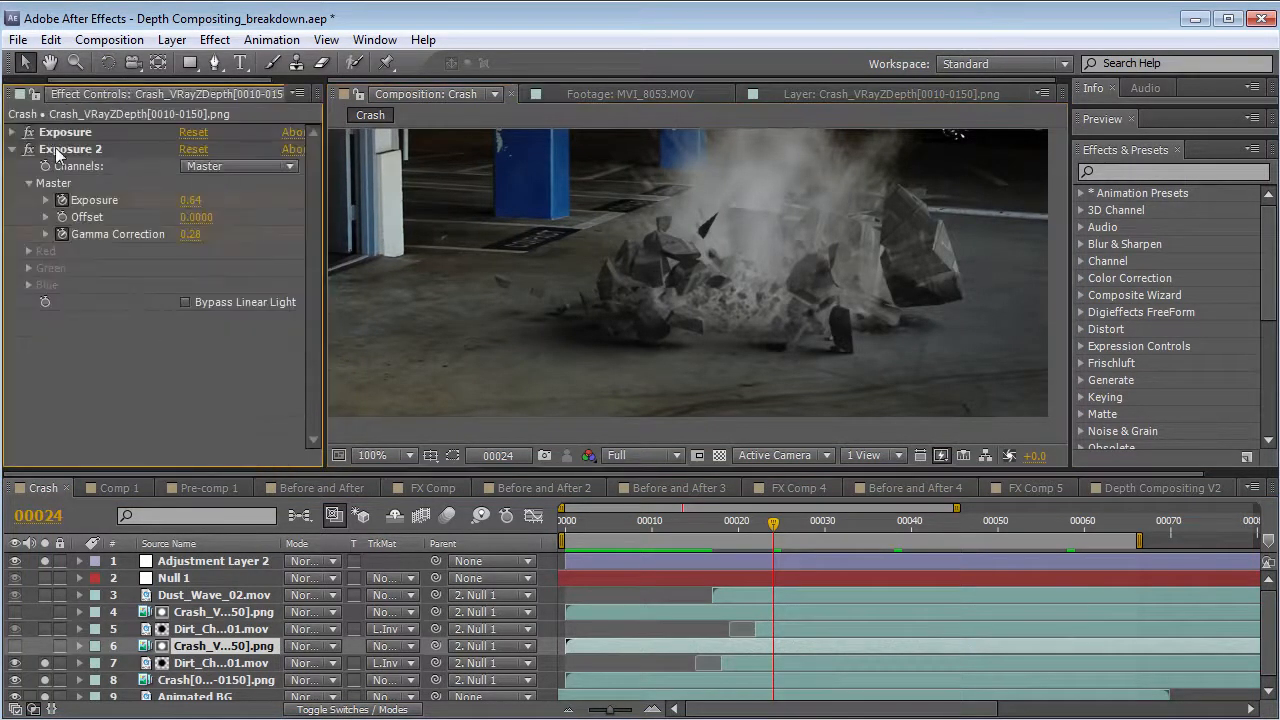
pyautogui.click(12, 132)
pyautogui.moveTo(190, 190)
pyautogui.mouseDown()
pyautogui.moveTo(229, 175)
pyautogui.moveTo(197, 193)
pyautogui.mouseUp()
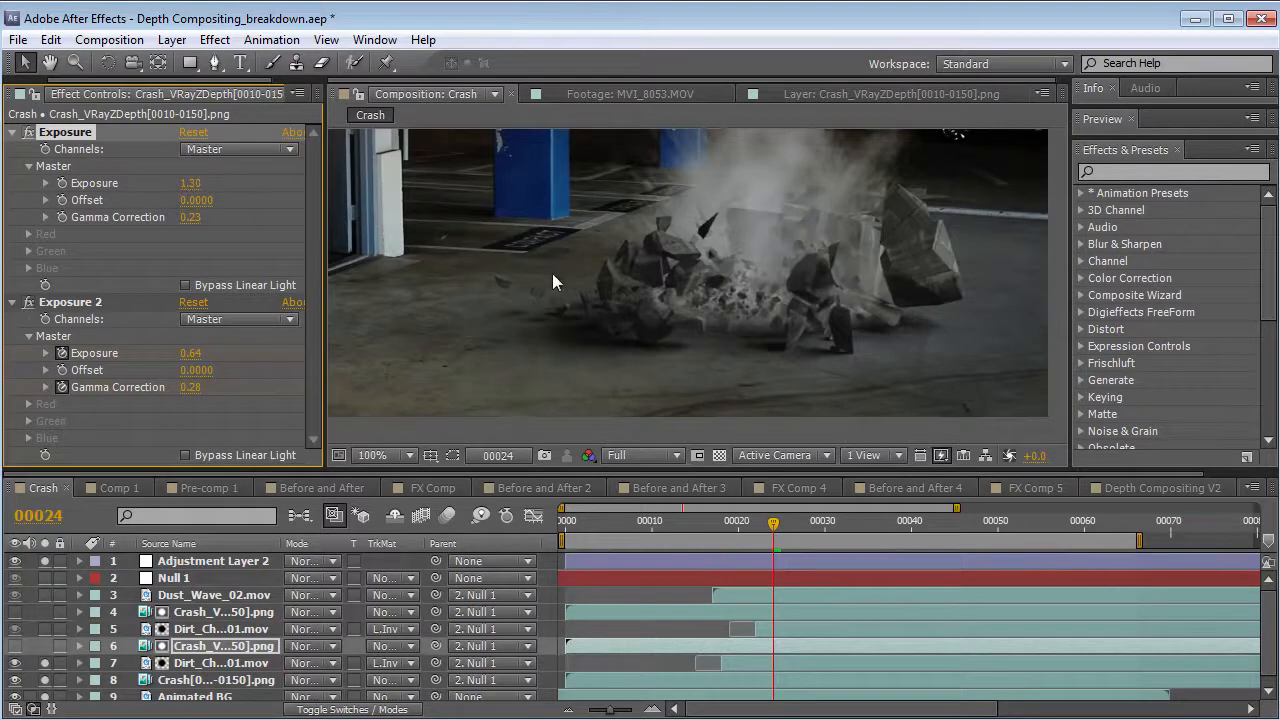
pyautogui.scroll(-2, 735, 342)
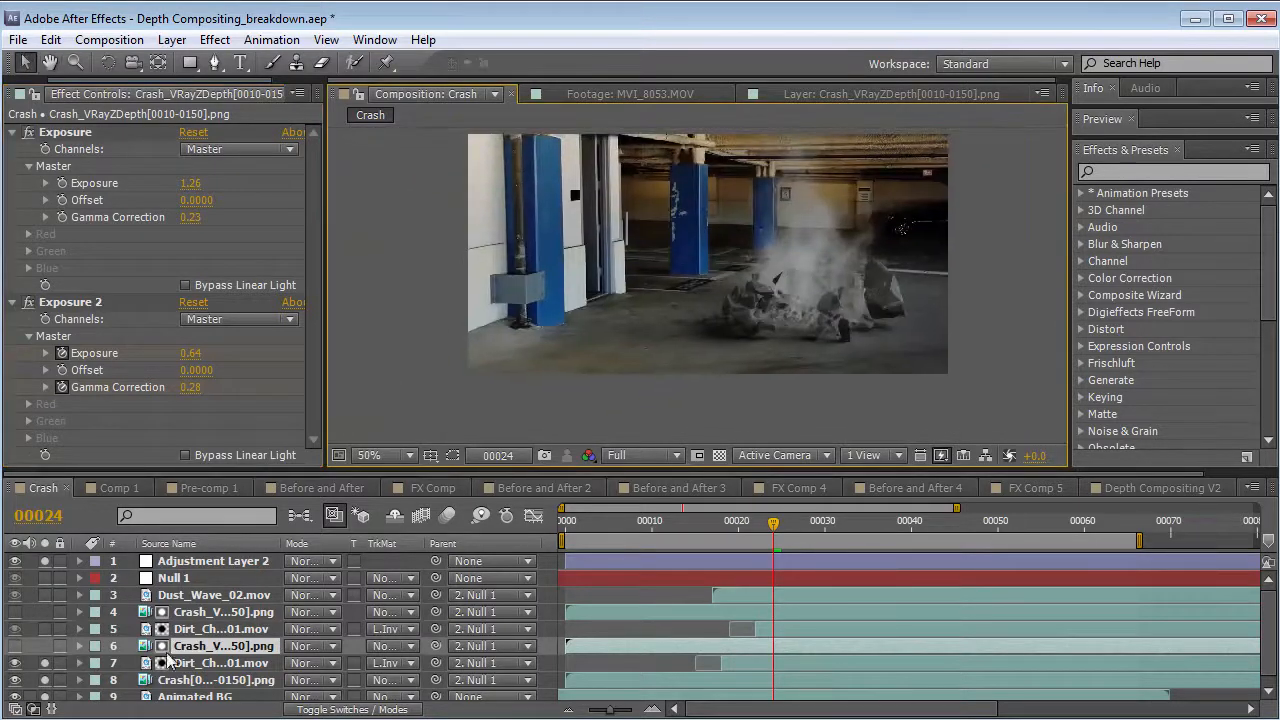
# - Solo the upper Dirt_Charge_01 layer too and scrub through the combined dust
pyautogui.click(45, 629)
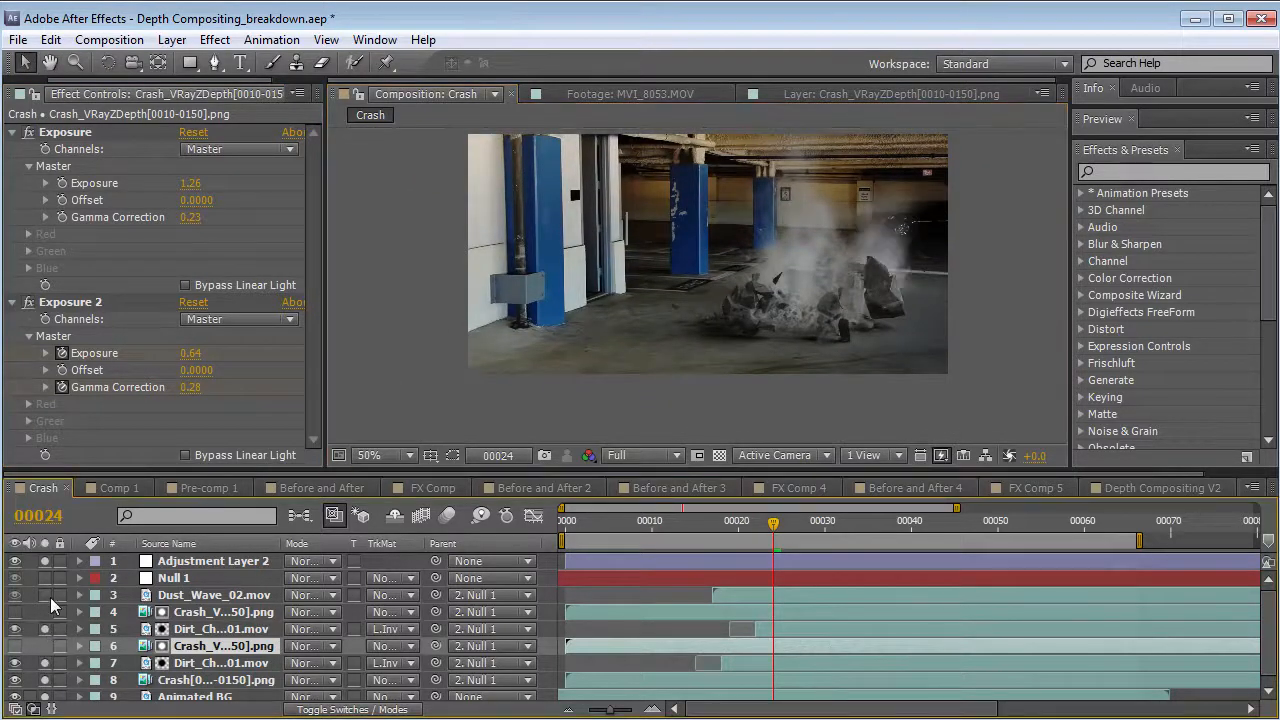
pyautogui.moveTo(771, 524); pyautogui.dragTo(817, 556)
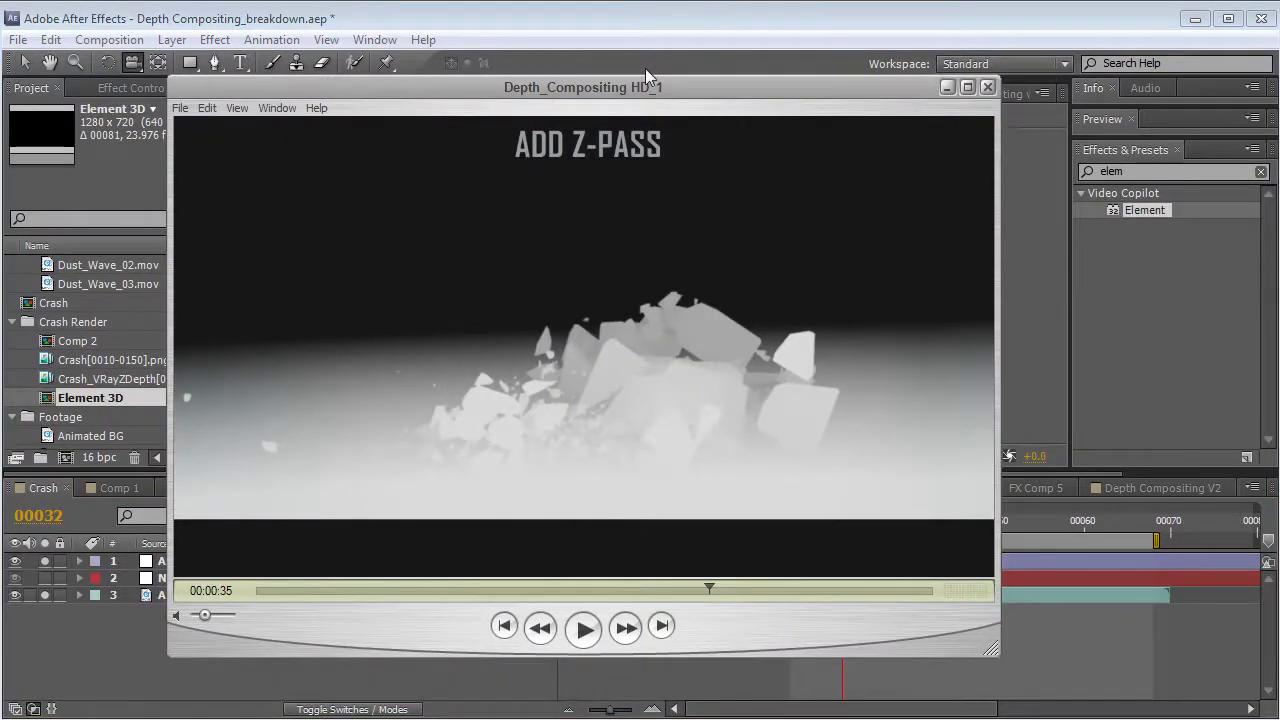
pyautogui.moveTo(657, 77); pyautogui.dragTo(683, 94)
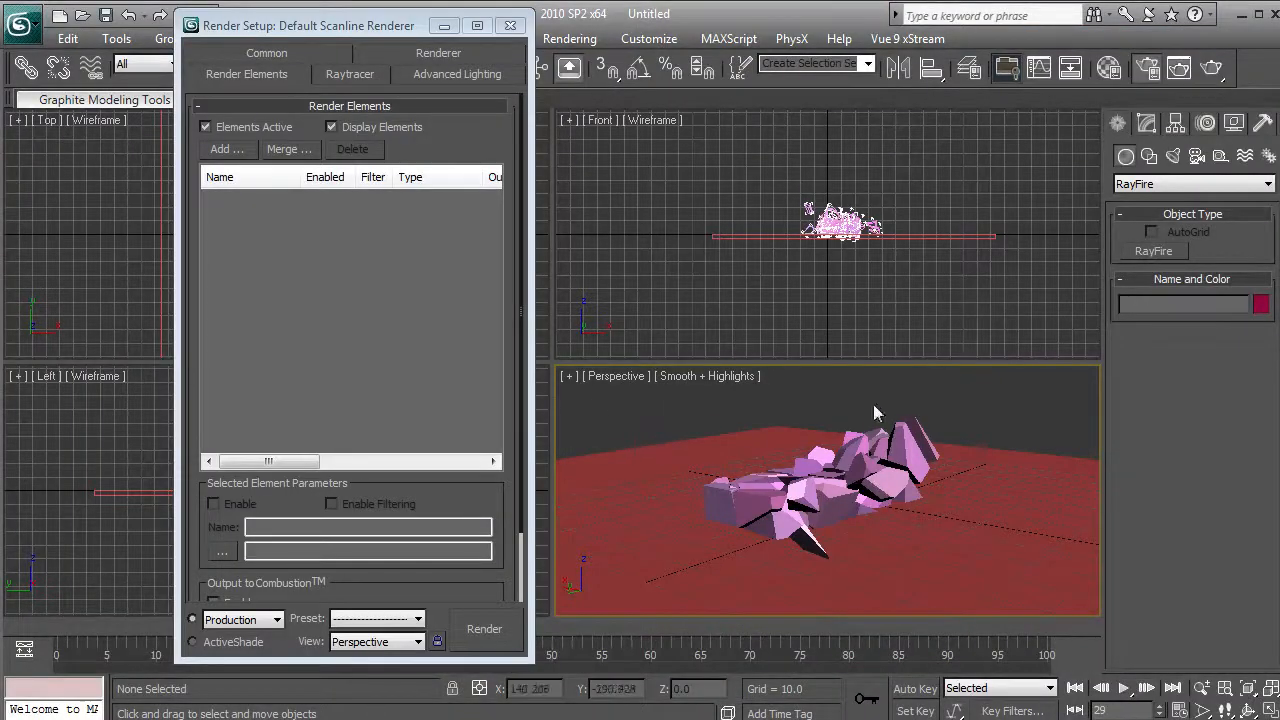
# - Switch to 3ds Max and add a Z Depth render element in Render Setup
pyautogui.moveTo(732, 522); pyautogui.dragTo(738, 531)
pyautogui.click(274, 55)
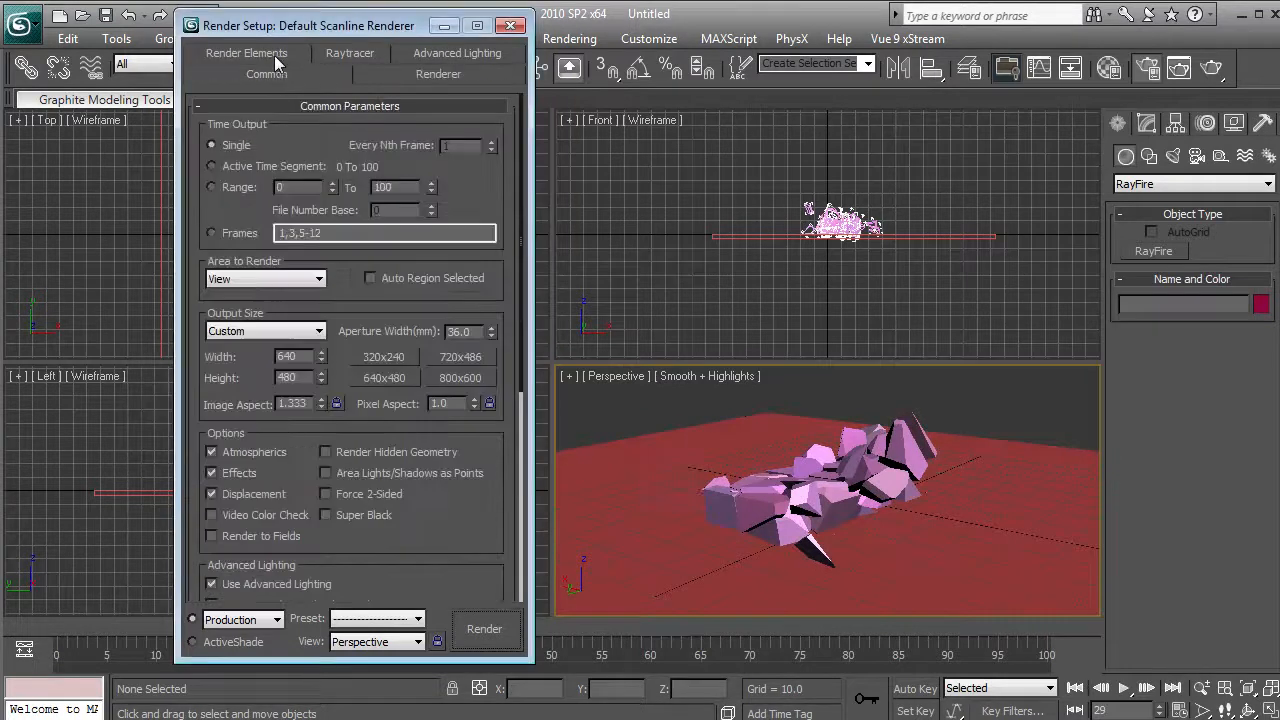
pyautogui.click(258, 55)
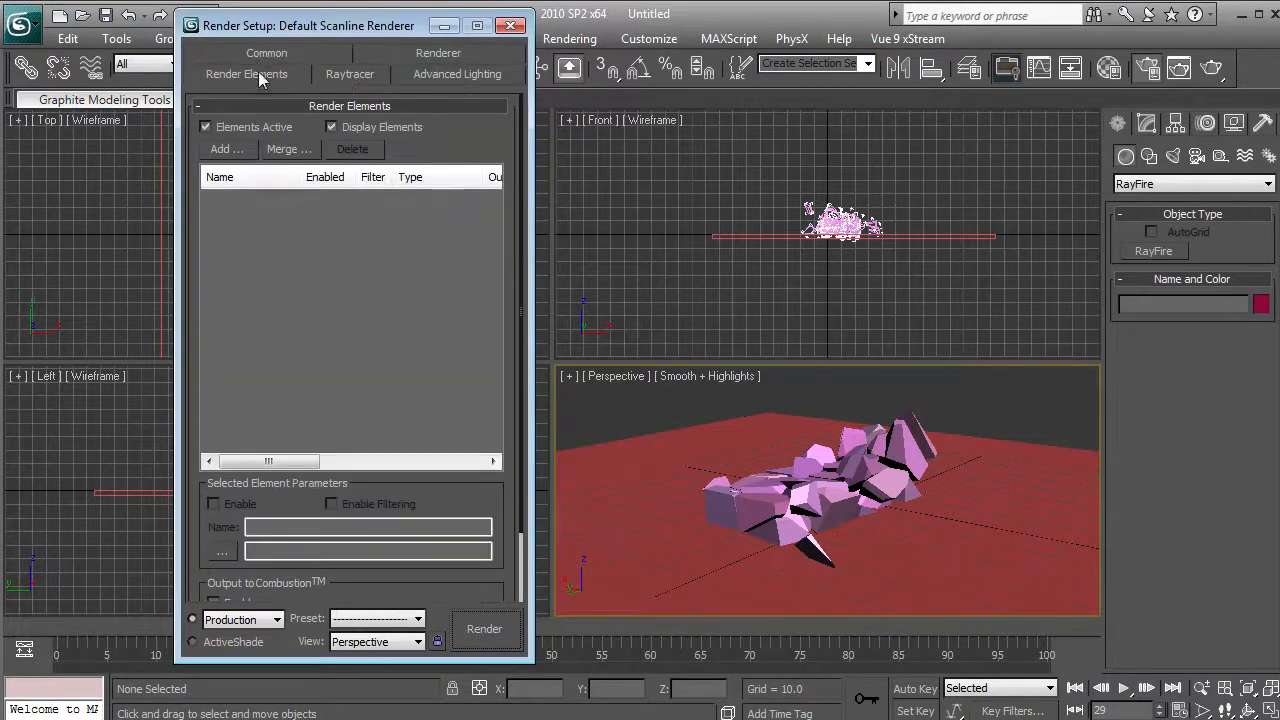
pyautogui.click(226, 149)
pyautogui.moveTo(472, 212); pyautogui.dragTo(497, 436)
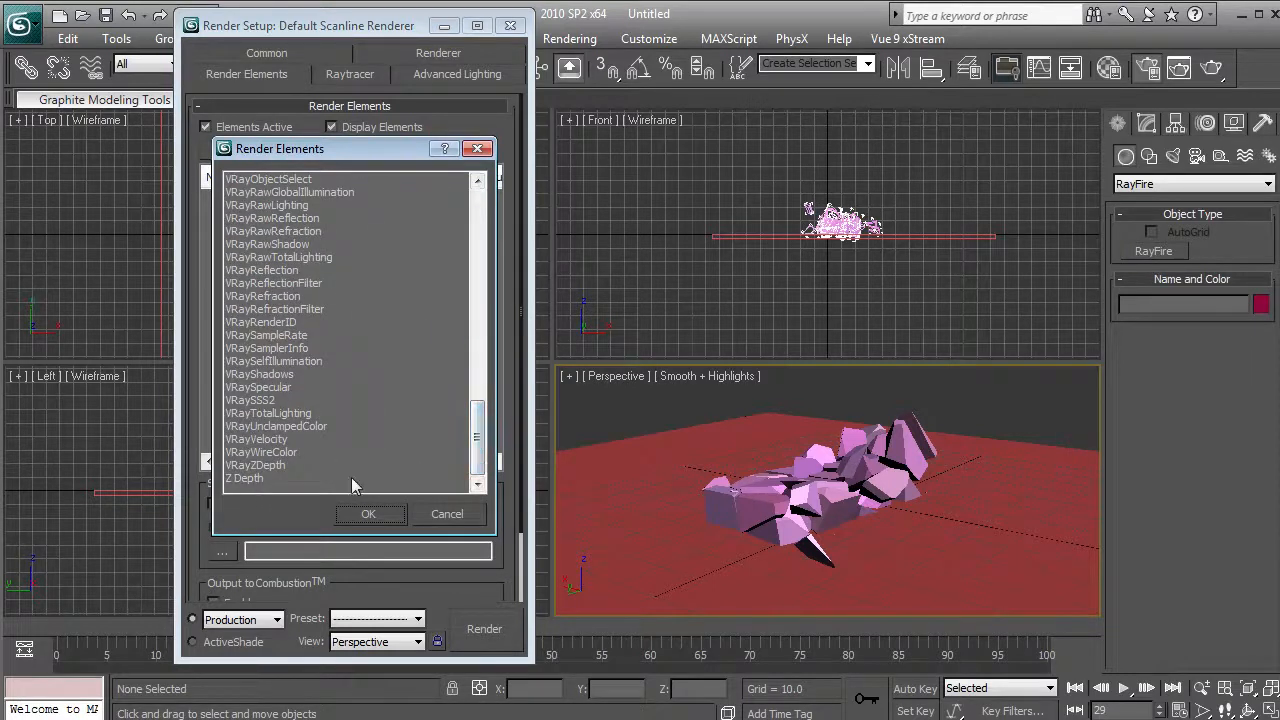
pyautogui.click(240, 478)
pyautogui.click(360, 514)
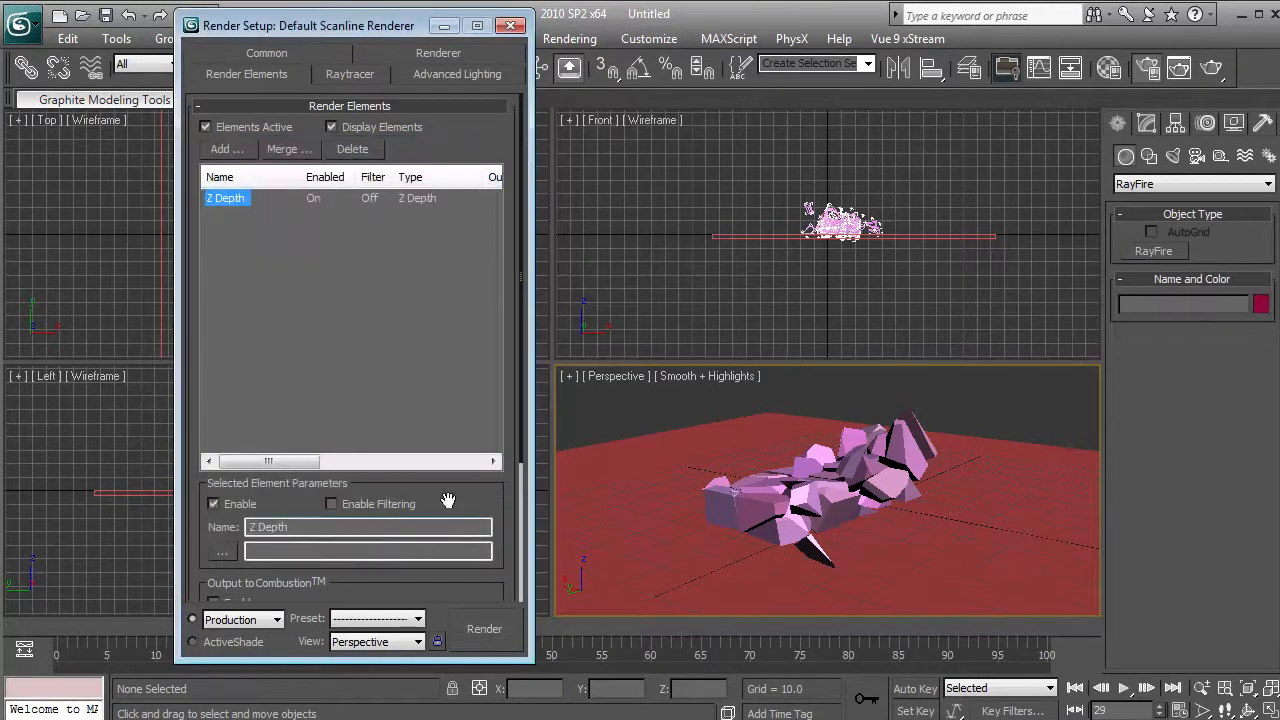
# - Set the Z Depth element's Z Max to 372
pyautogui.scroll(-4, 341, 527)
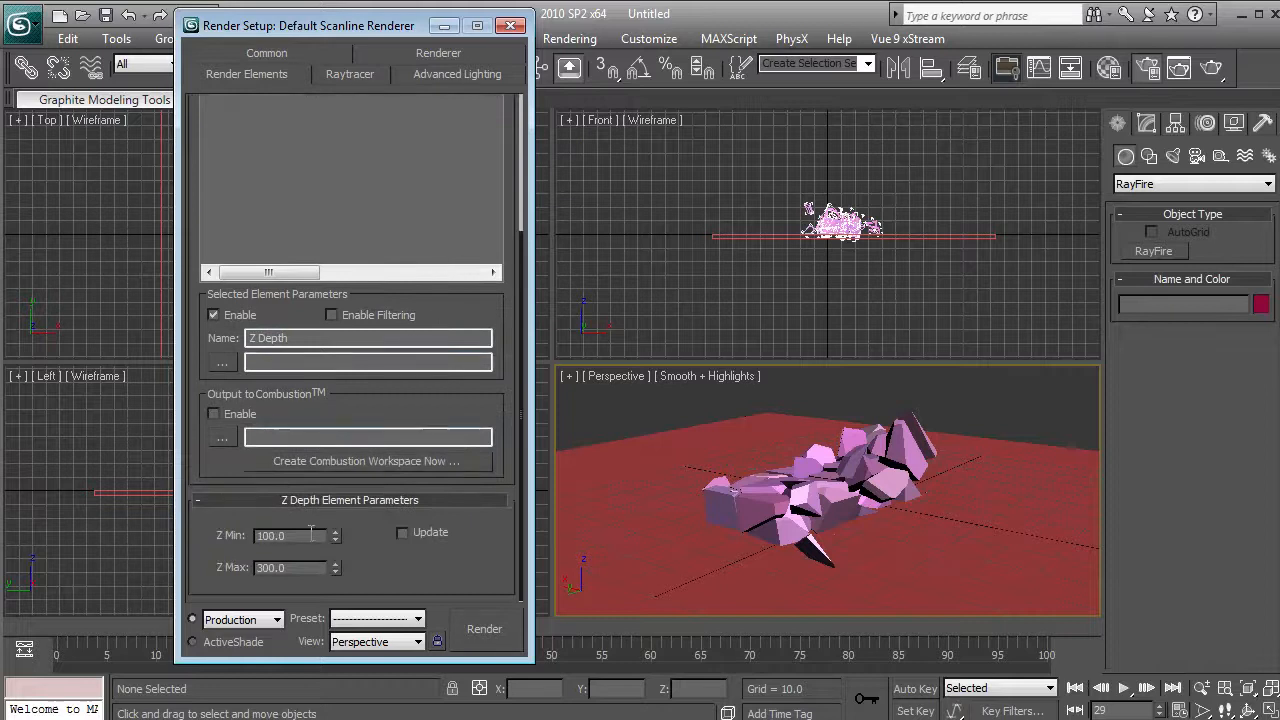
pyautogui.moveTo(334, 572); pyautogui.dragTo(337, 545)
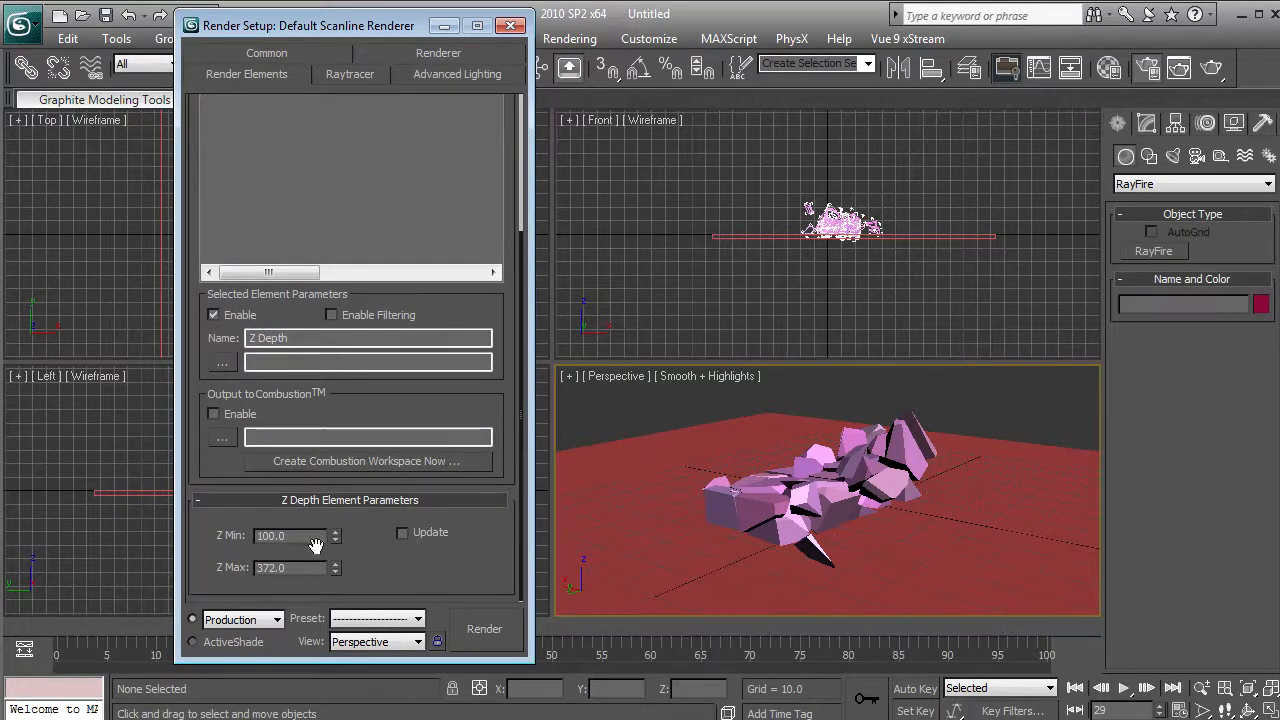
pyautogui.scroll(1, 325, 163)
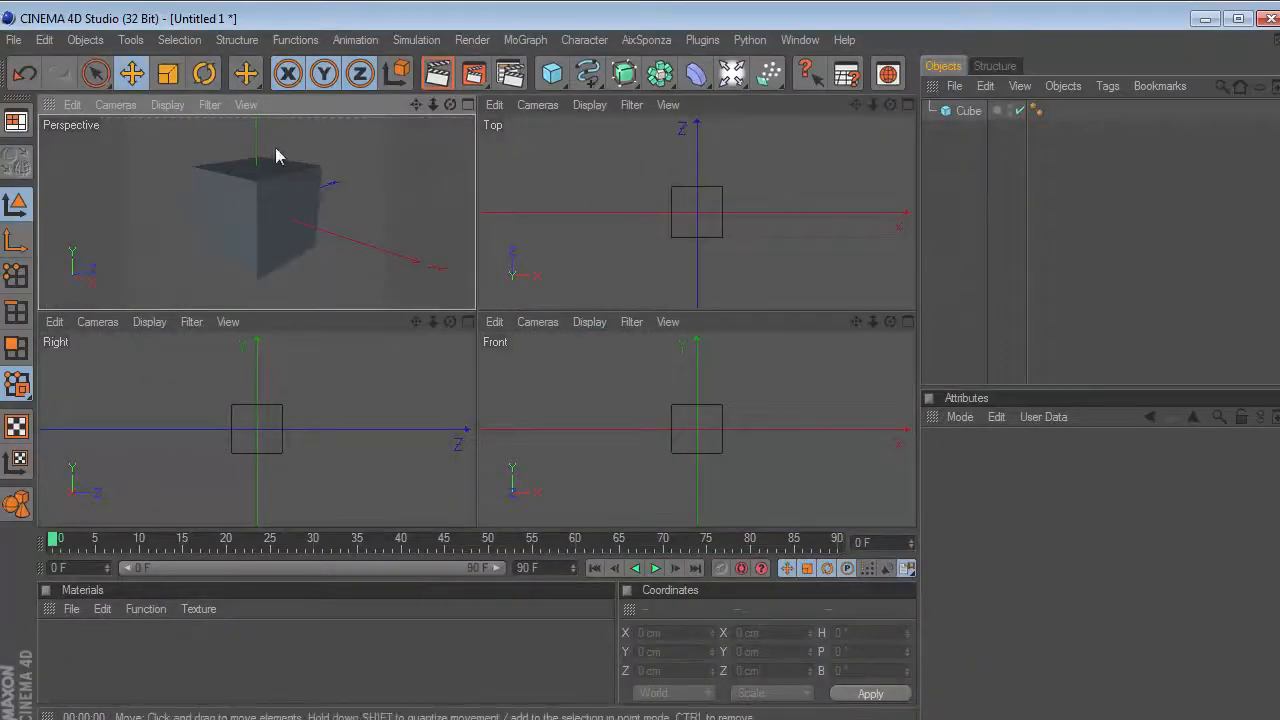
# - Switch to CINEMA 4D, add a Depth pass in the render settings and enable Multi-Pass
pyautogui.click(509, 74)
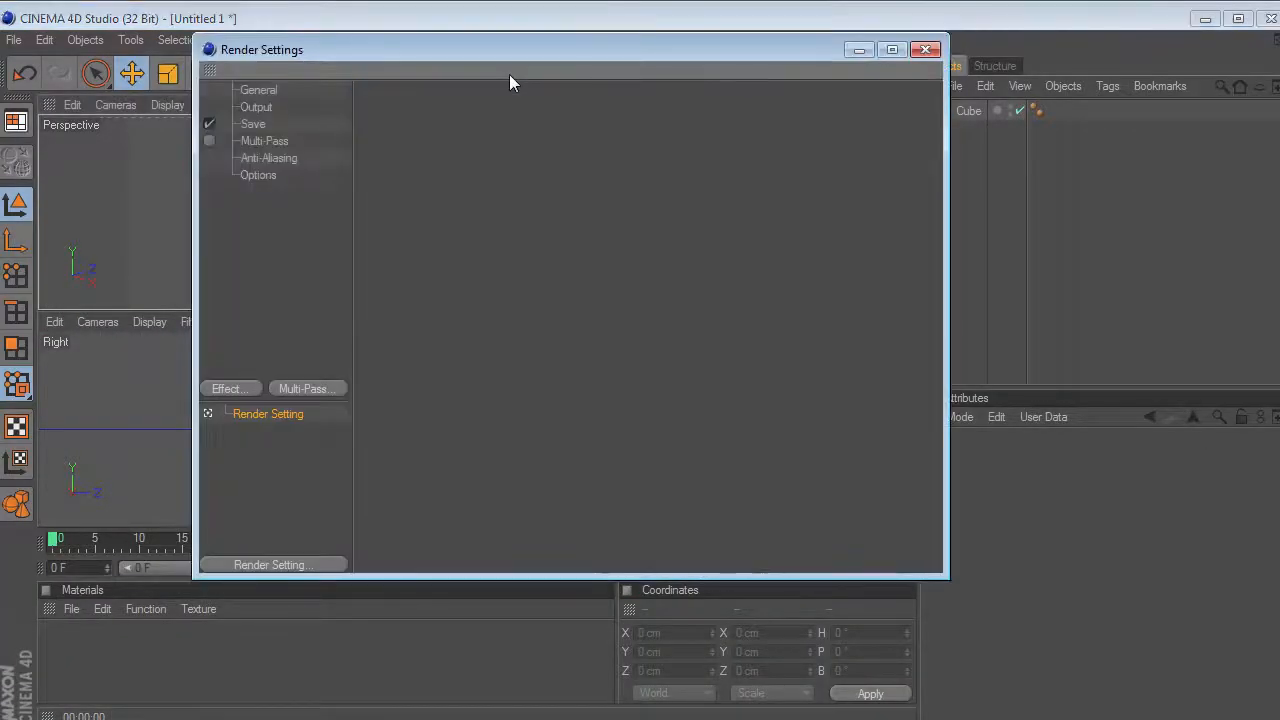
pyautogui.click(262, 141)
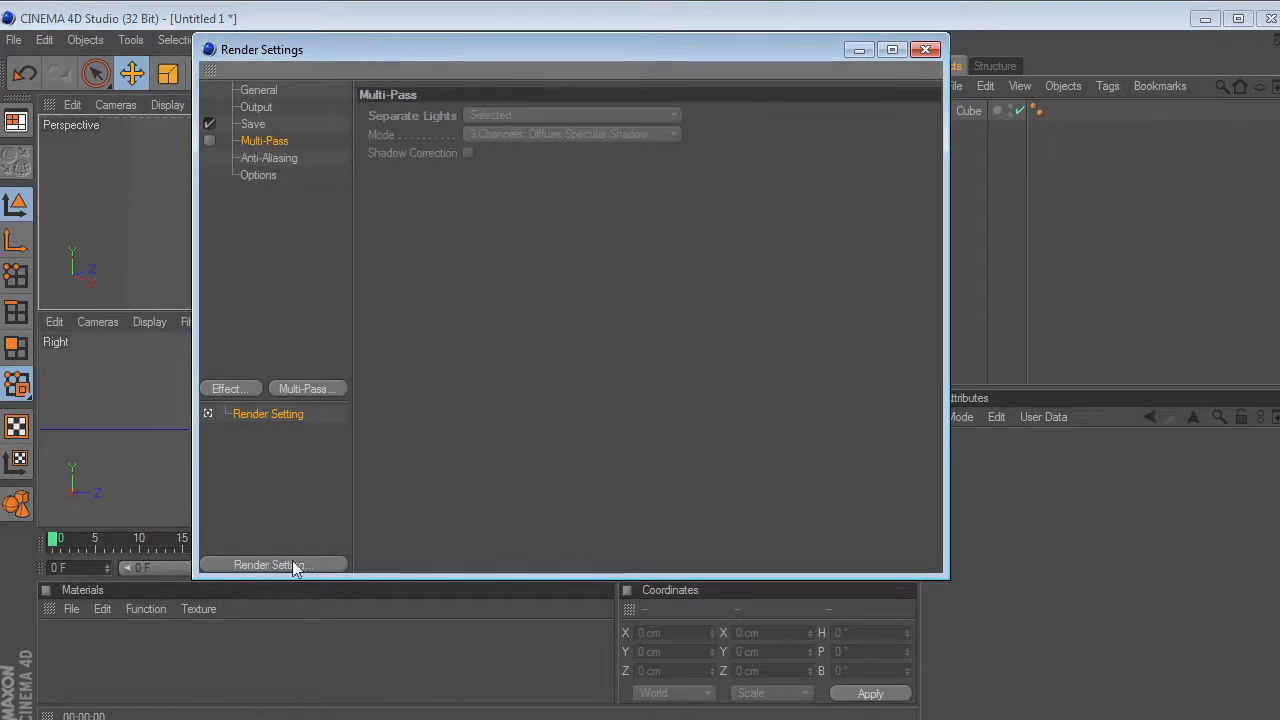
pyautogui.click(305, 389)
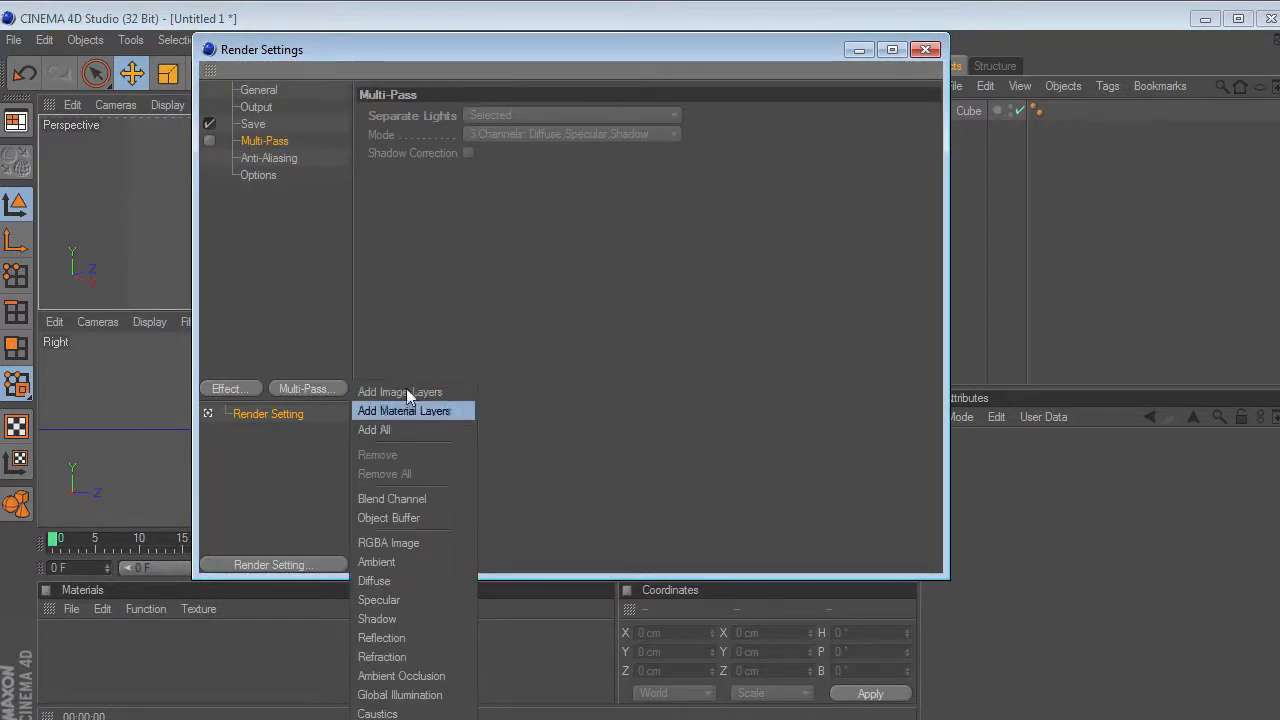
pyautogui.click(378, 719)
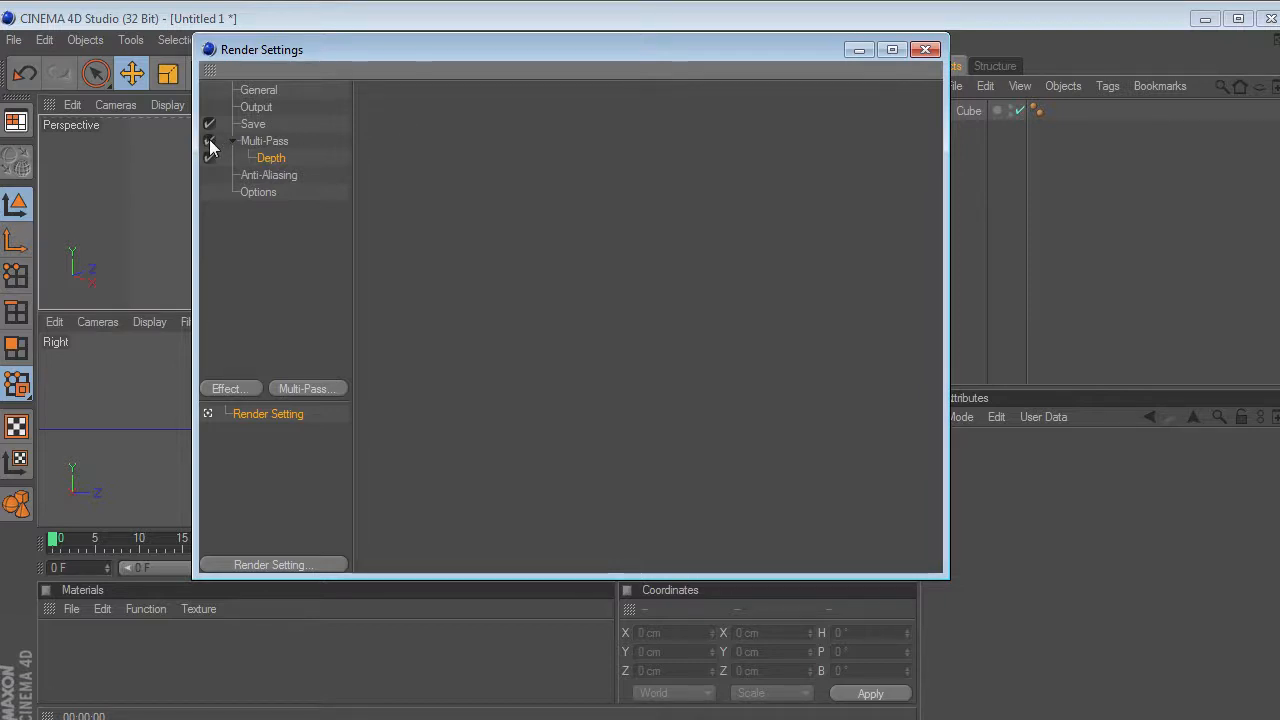
# - Close the CINEMA 4D render settings, switch to After Effects and open the Element 3D composition
pyautogui.click(925, 49)
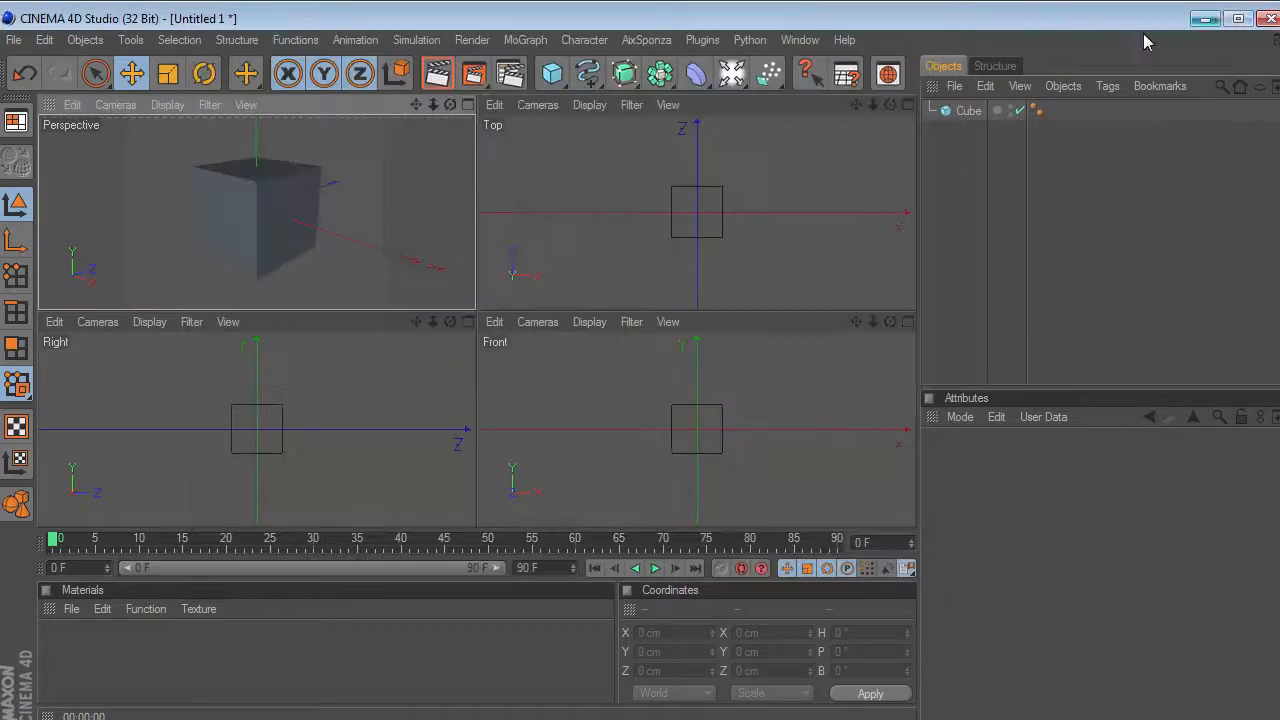
pyautogui.click(1205, 19)
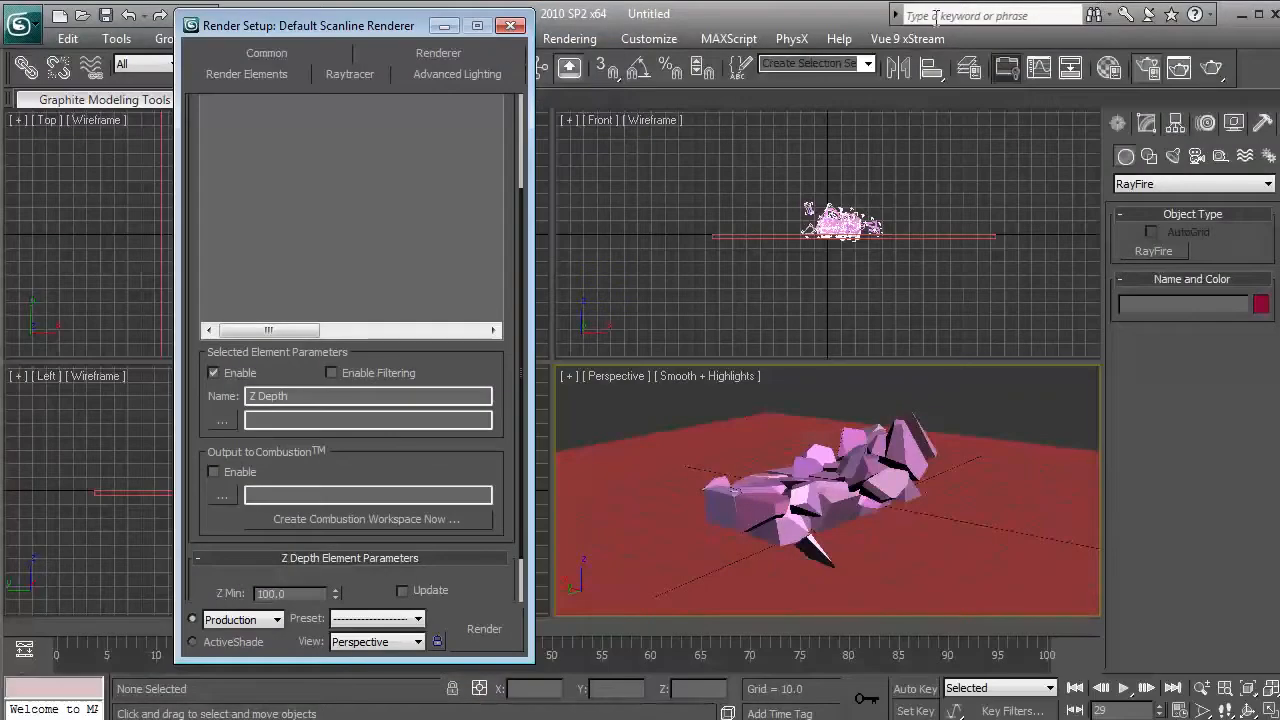
pyautogui.click(1241, 14)
pyautogui.click(757, 19)
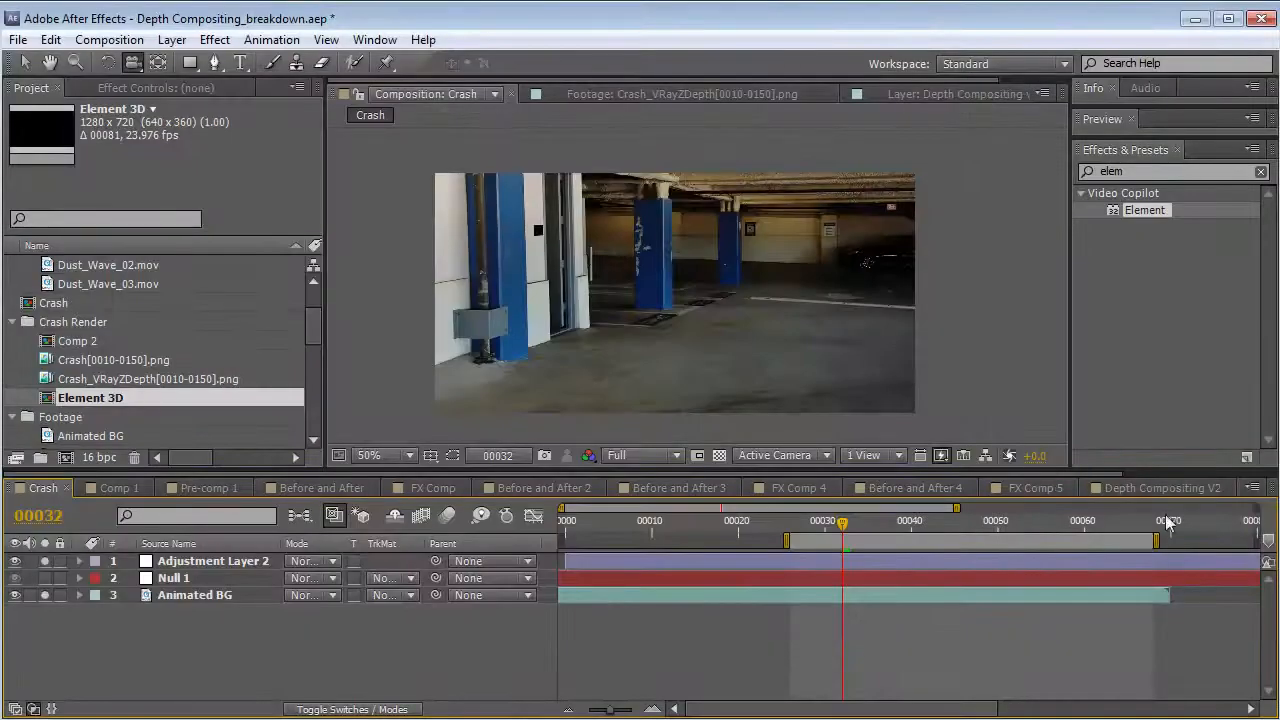
pyautogui.moveTo(1118, 476); pyautogui.dragTo(1176, 478)
pyautogui.click(1176, 489)
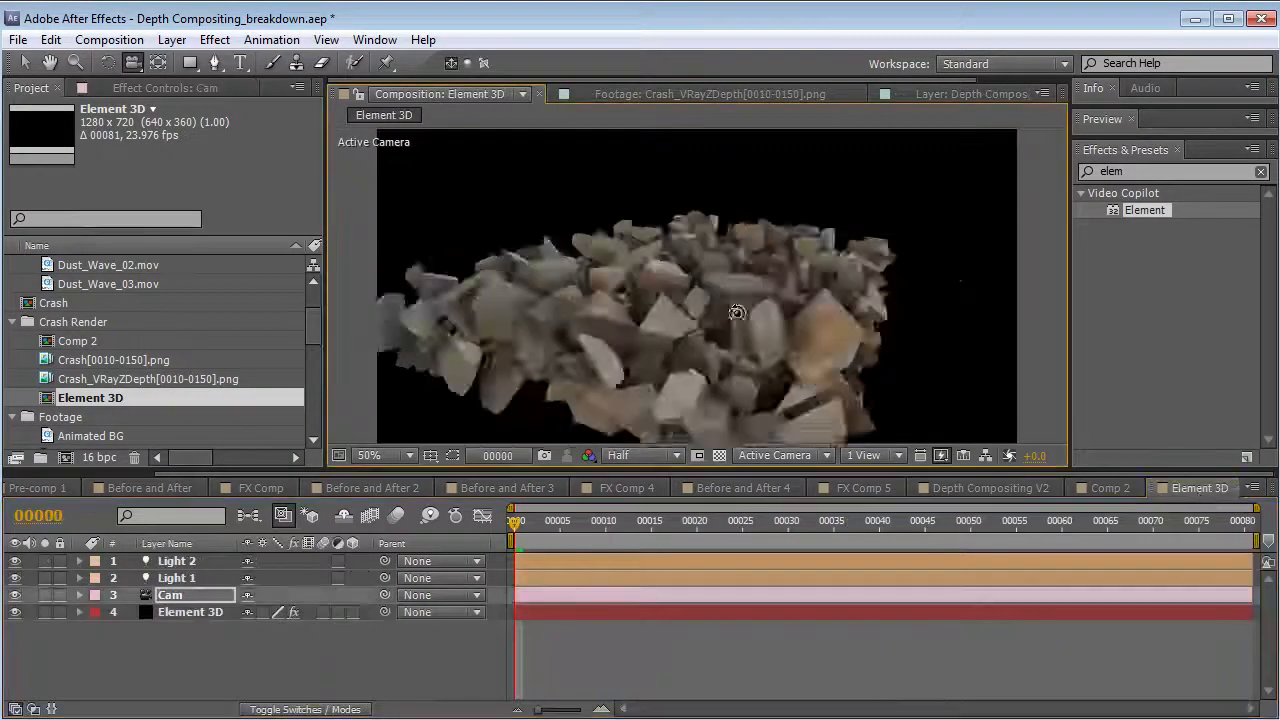
# - Duplicate the Element 3D layer and set the copy's Output to show Z Depth
pyautogui.click(187, 613)
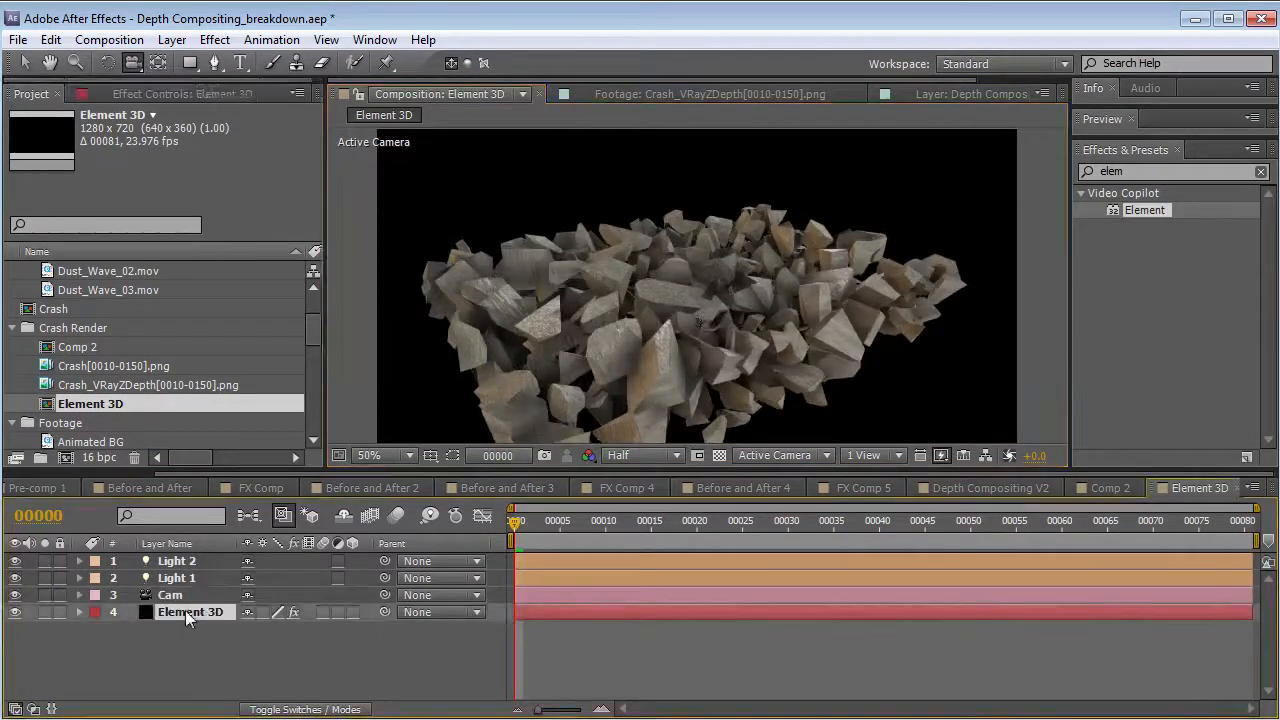
pyautogui.click(138, 91)
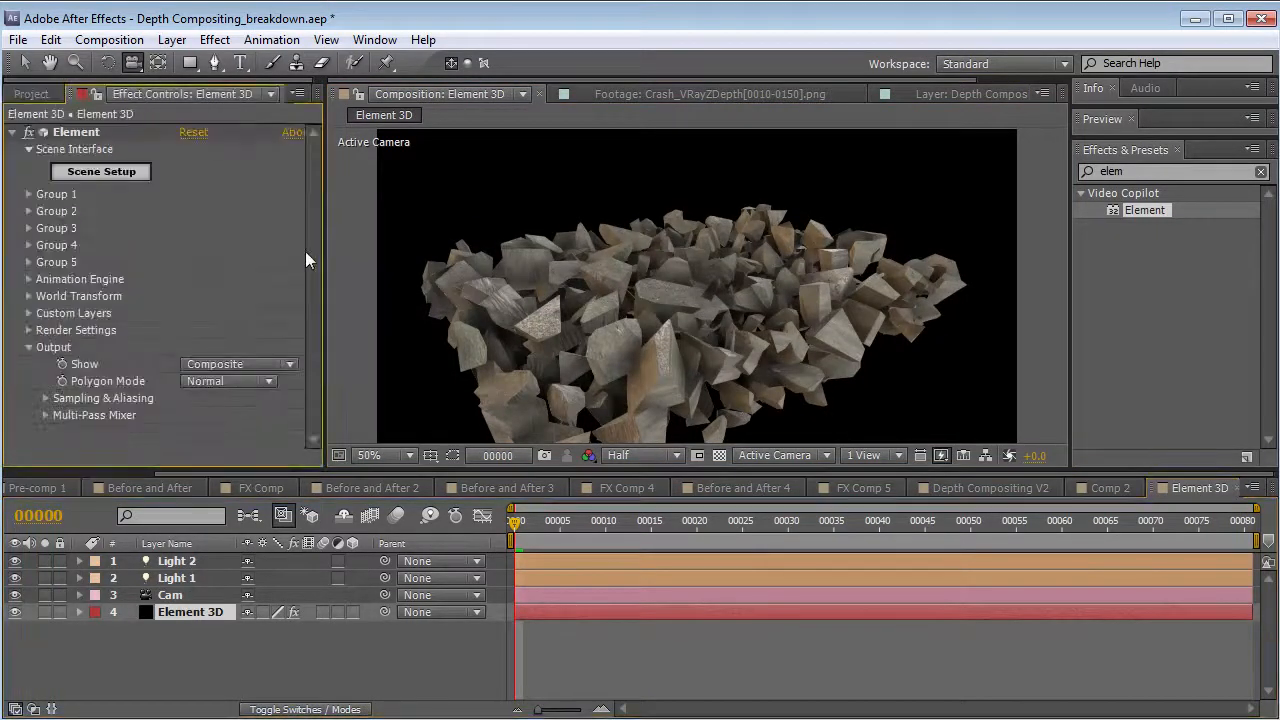
pyautogui.click(188, 614)
pyautogui.hotkey('ctrl', 'd')
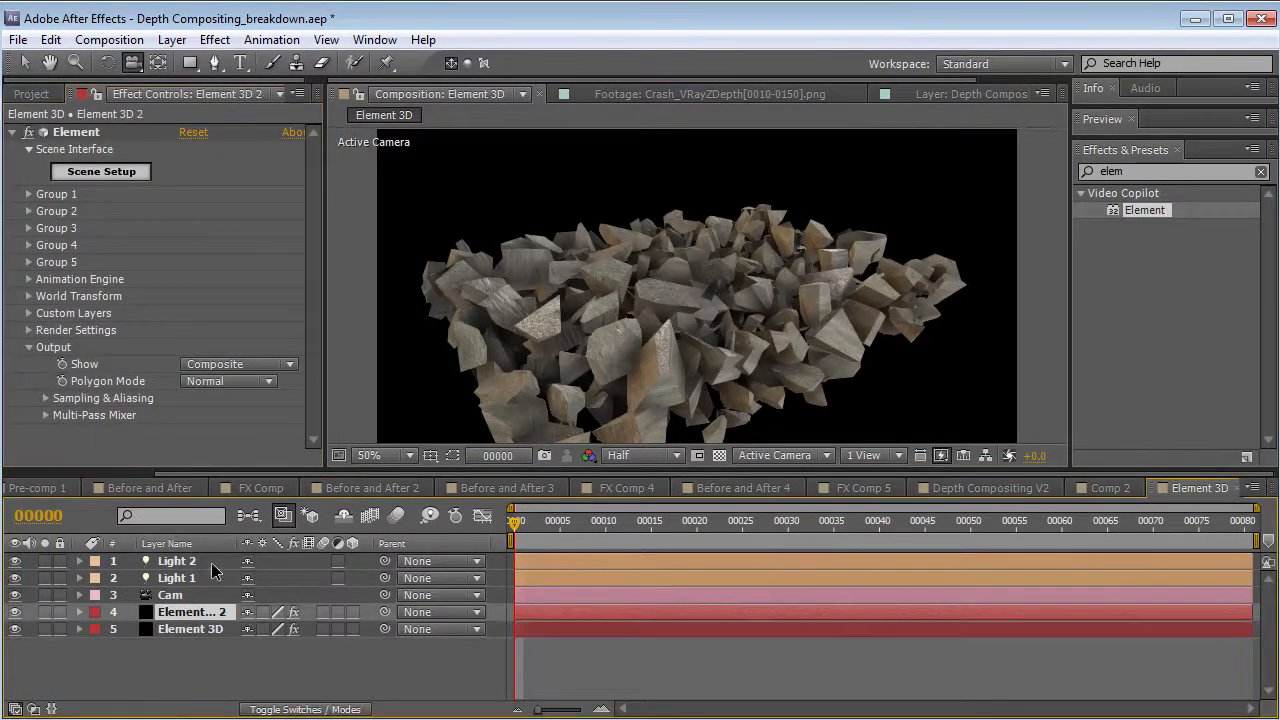
pyautogui.click(237, 366)
pyautogui.click(259, 407)
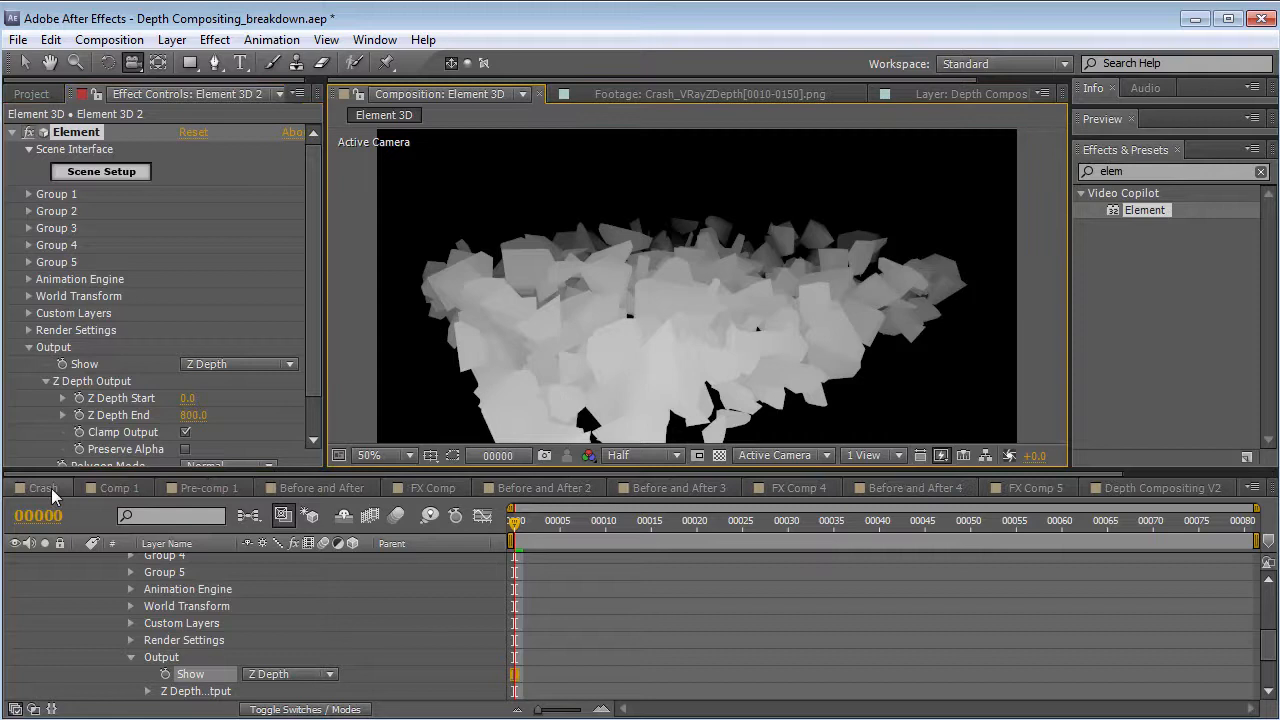
# - Return to the Crash composition and preview the Crash[0010-0150].png and Crash_VRayZDepth[0010-0150].png footage
pyautogui.click(51, 488)
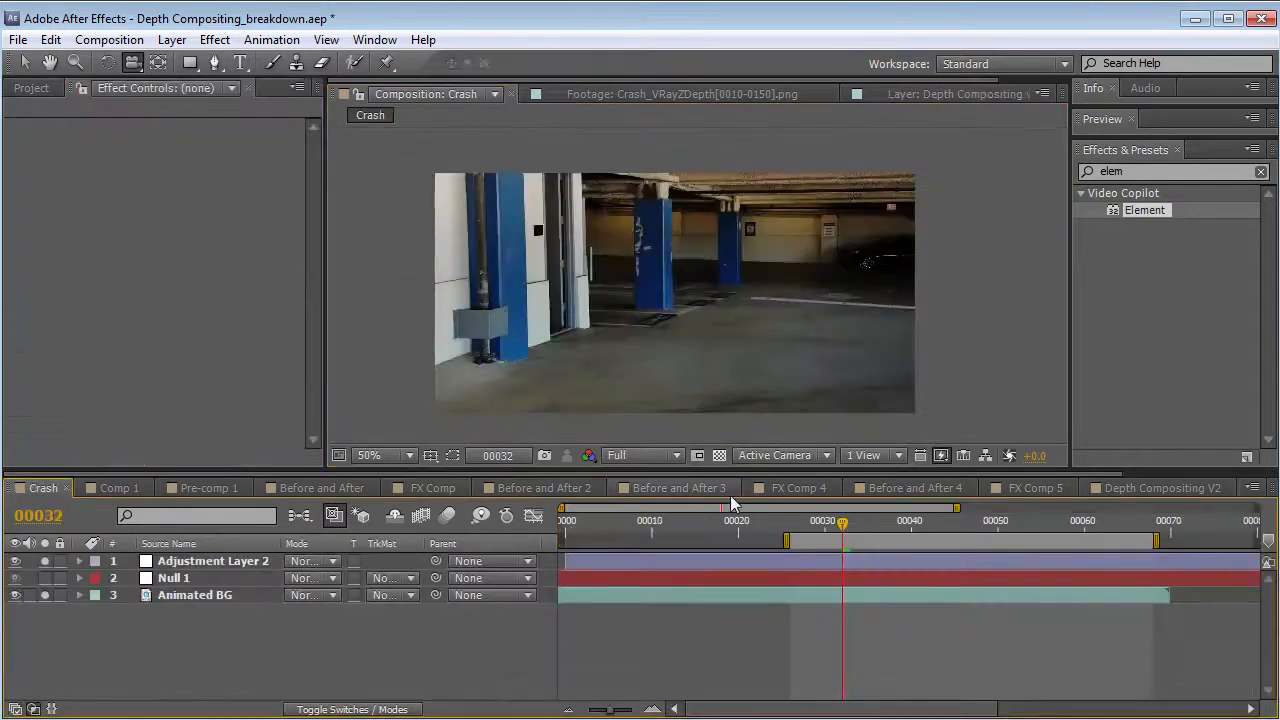
pyautogui.click(31, 88)
pyautogui.doubleClick(60, 360)
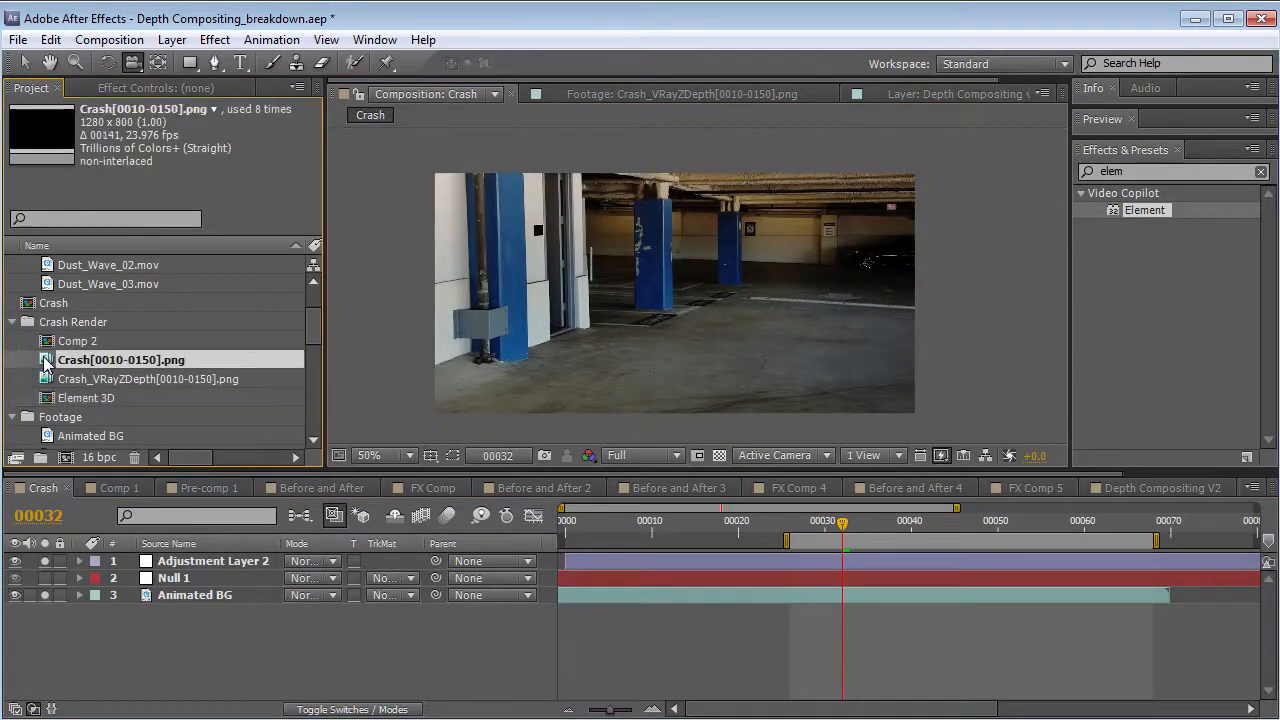
pyautogui.moveTo(430, 418); pyautogui.dragTo(474, 414)
pyautogui.doubleClick(44, 380)
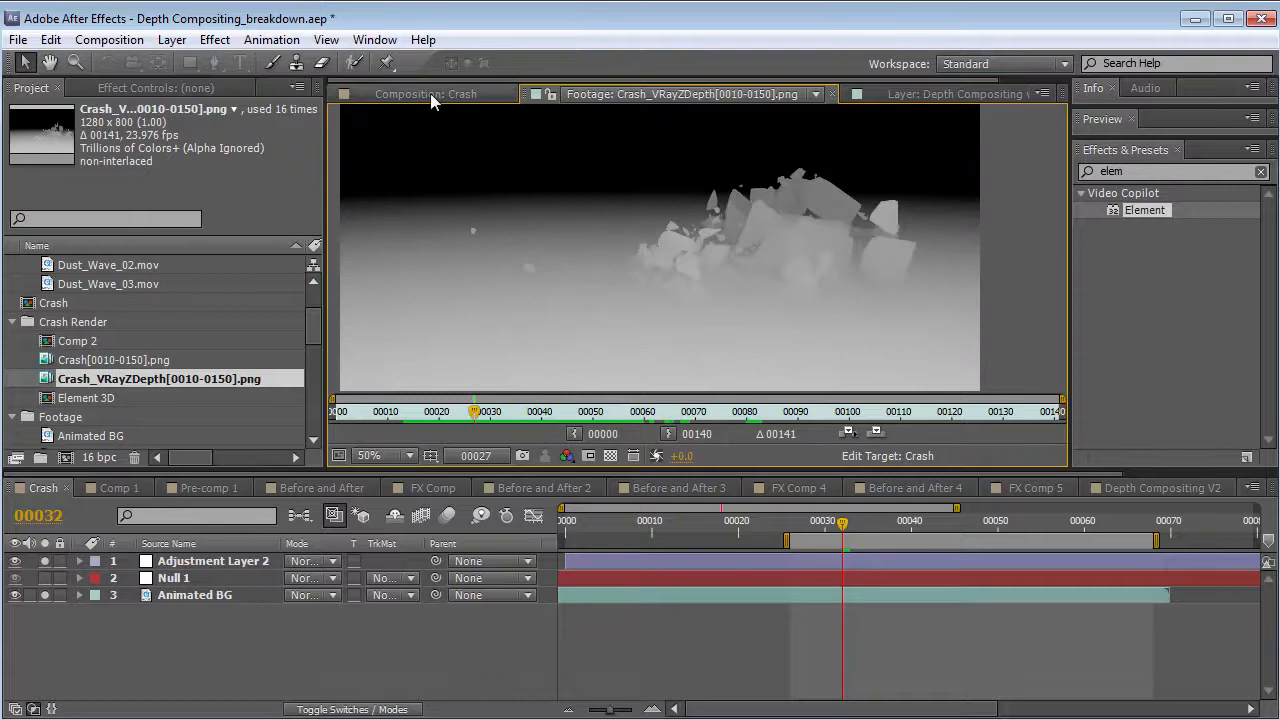
# - Add the Crash and Crash_VRayZDepth sequences unsoloed above Animated BG in the Crash composition and nudge both slightly up and left
pyautogui.click(430, 93)
pyautogui.click(115, 360)
pyautogui.keyDown('shift'); pyautogui.click(112, 379); pyautogui.keyUp('shift')
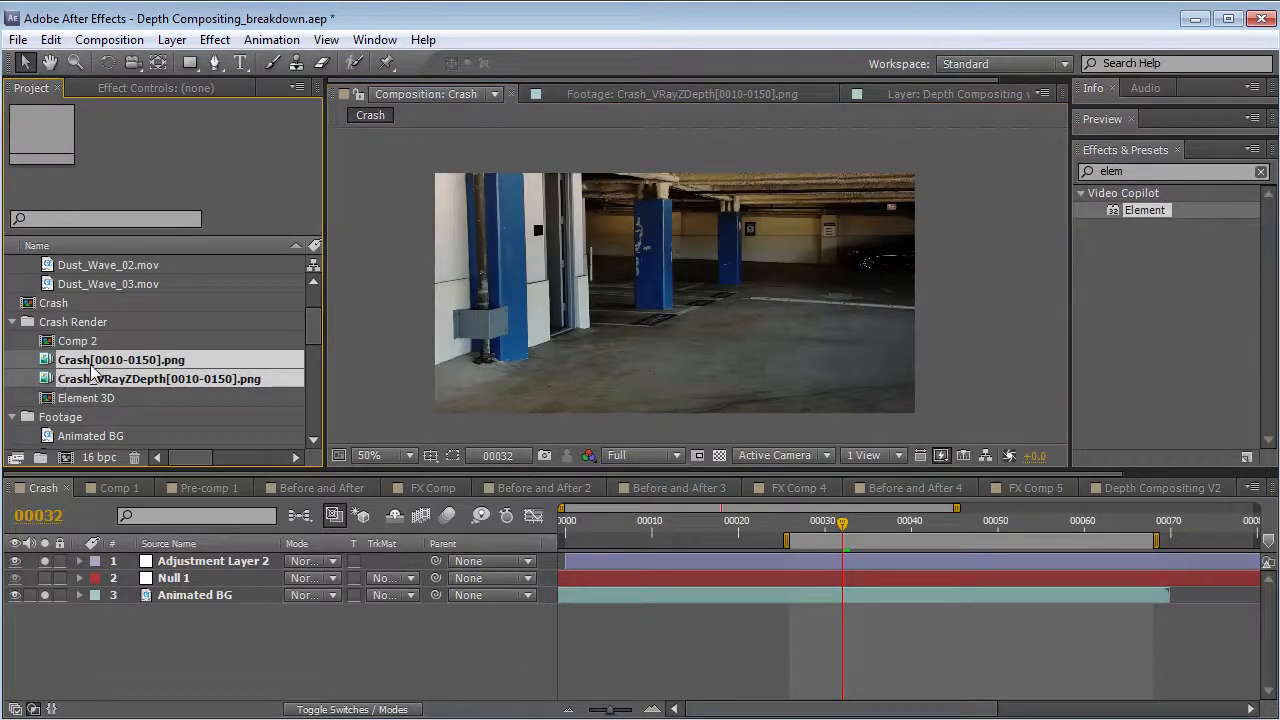
pyautogui.moveTo(103, 366); pyautogui.dragTo(186, 590)
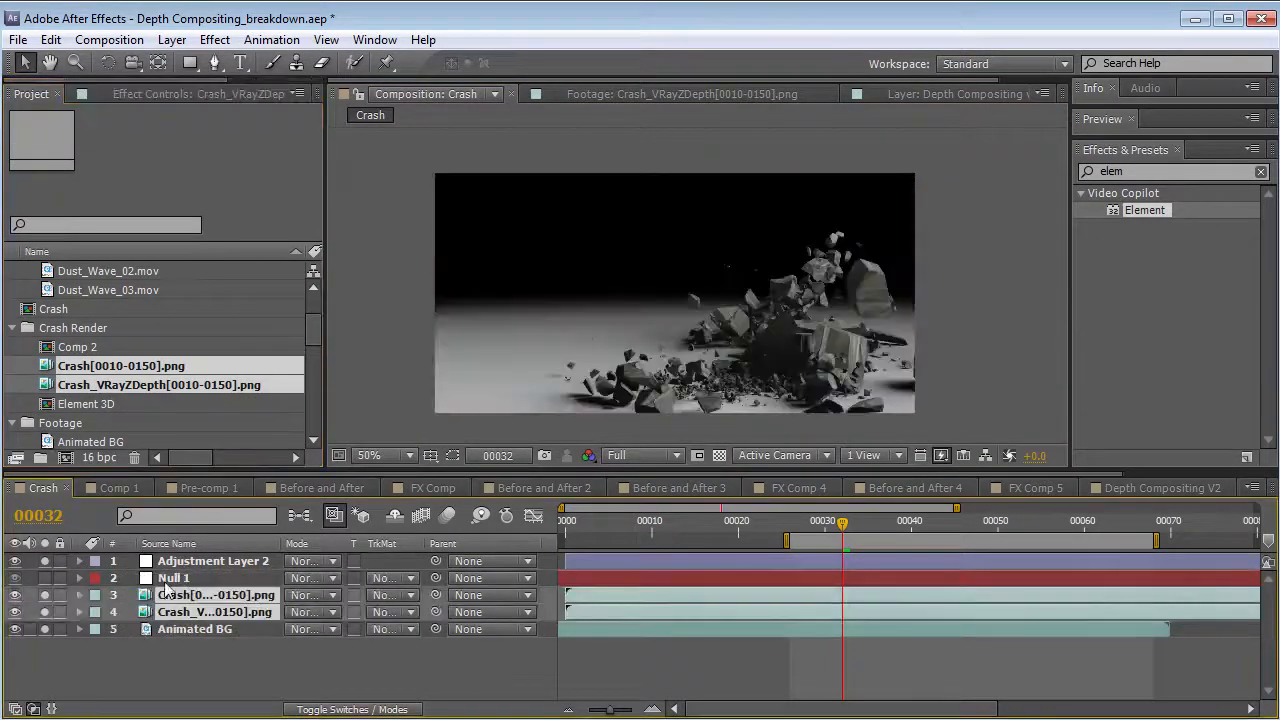
pyautogui.click(45, 593)
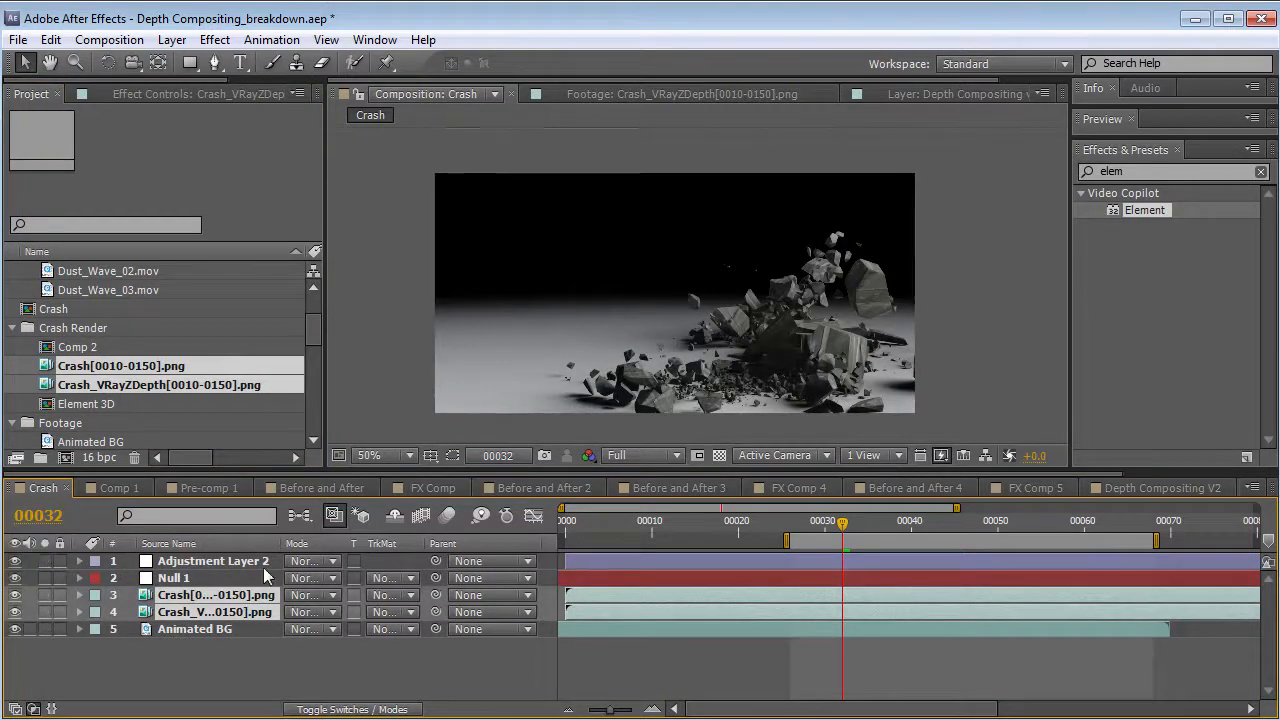
pyautogui.moveTo(771, 368)
pyautogui.mouseDown()
pyautogui.moveTo(733, 348)
pyautogui.moveTo(757, 352)
pyautogui.mouseUp()
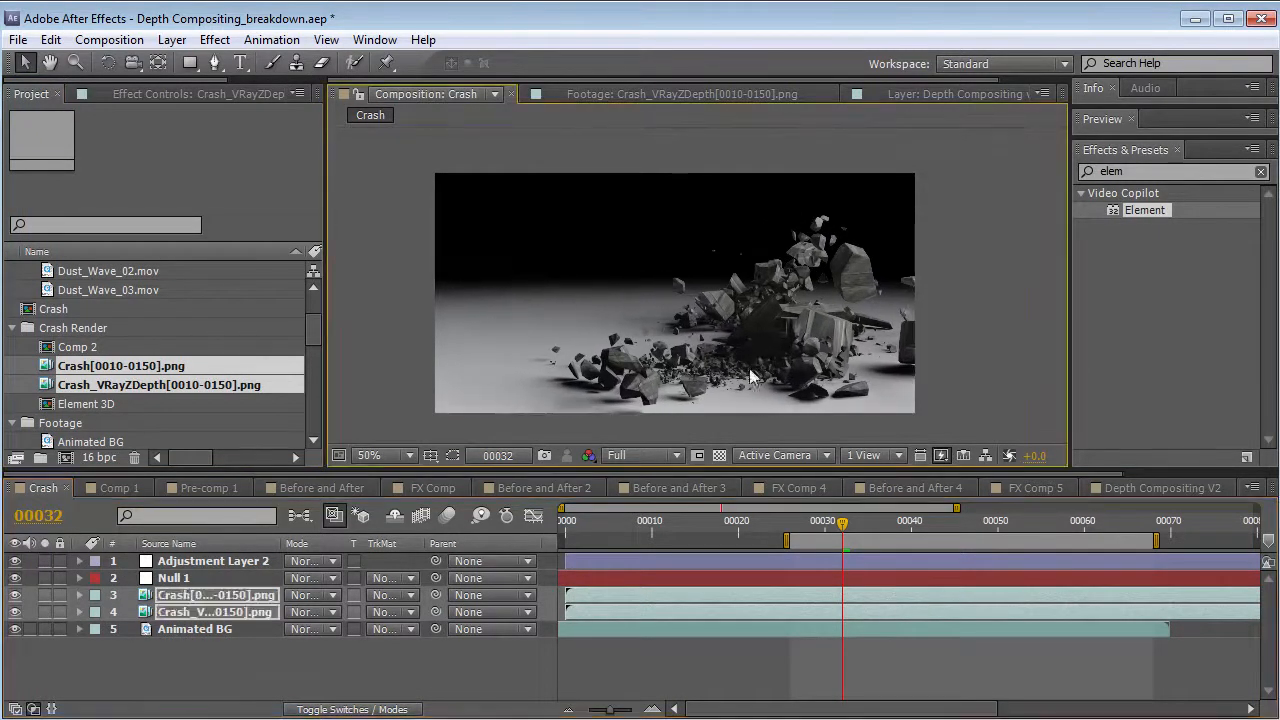
# - Solo Animated BG and Null 1 and scrub the timeline to examine how the null follows the camera motion
pyautogui.click(207, 627)
pyautogui.click(45, 629)
pyautogui.moveTo(740, 535); pyautogui.dragTo(981, 536)
pyautogui.click(175, 578)
pyautogui.click(44, 578)
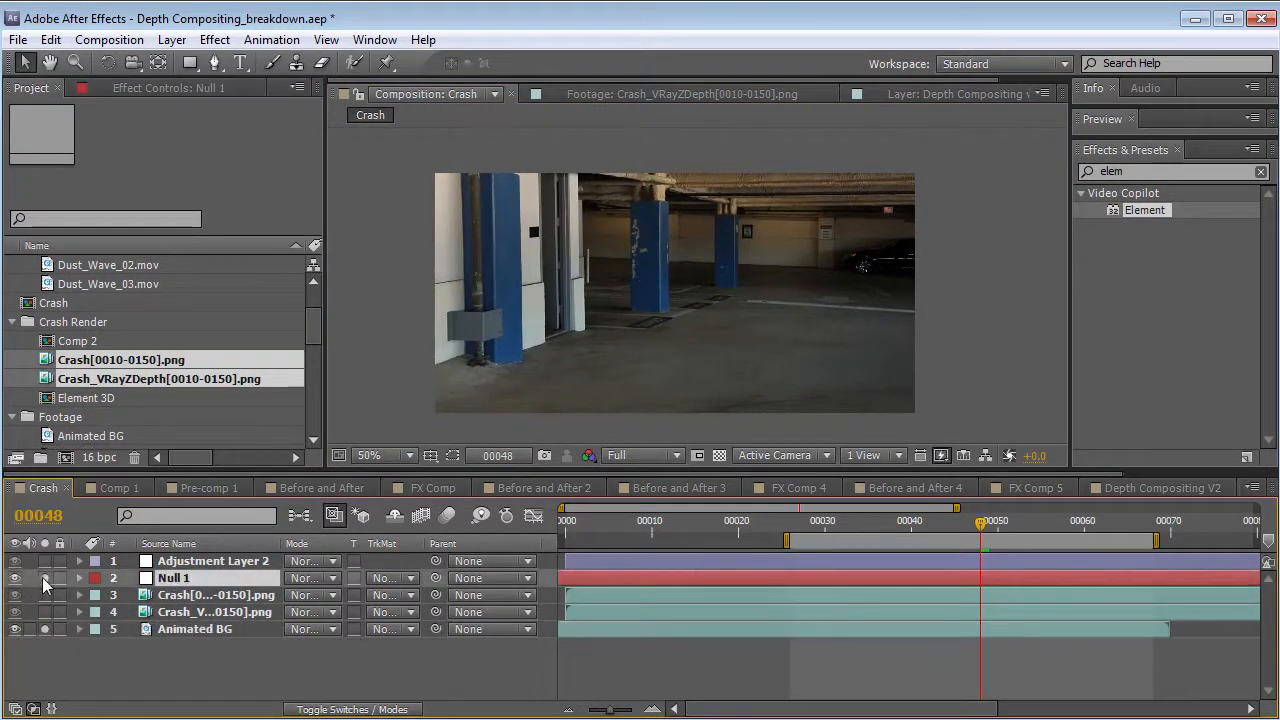
pyautogui.moveTo(981, 521); pyautogui.dragTo(910, 521)
pyautogui.click(172, 596)
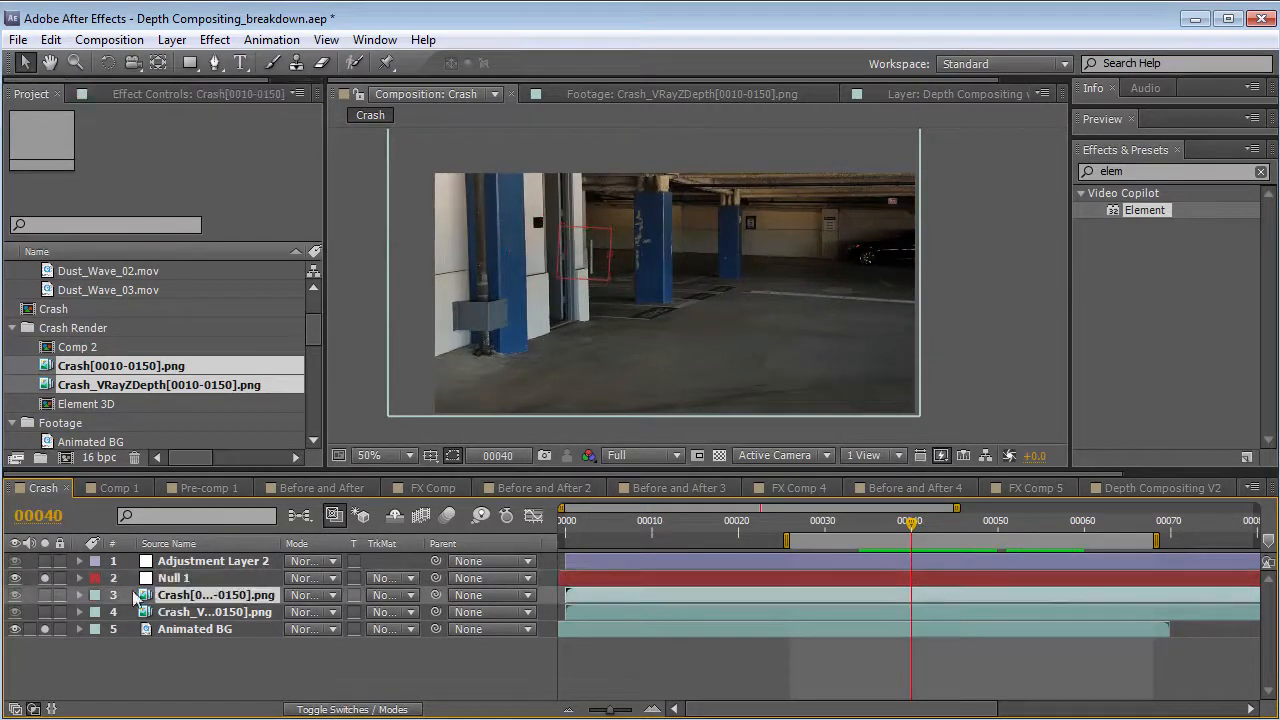
pyautogui.click(44, 629)
# - Parent both the Crash render and Crash_VRayZDepth layers to Null 1
pyautogui.click(182, 613)
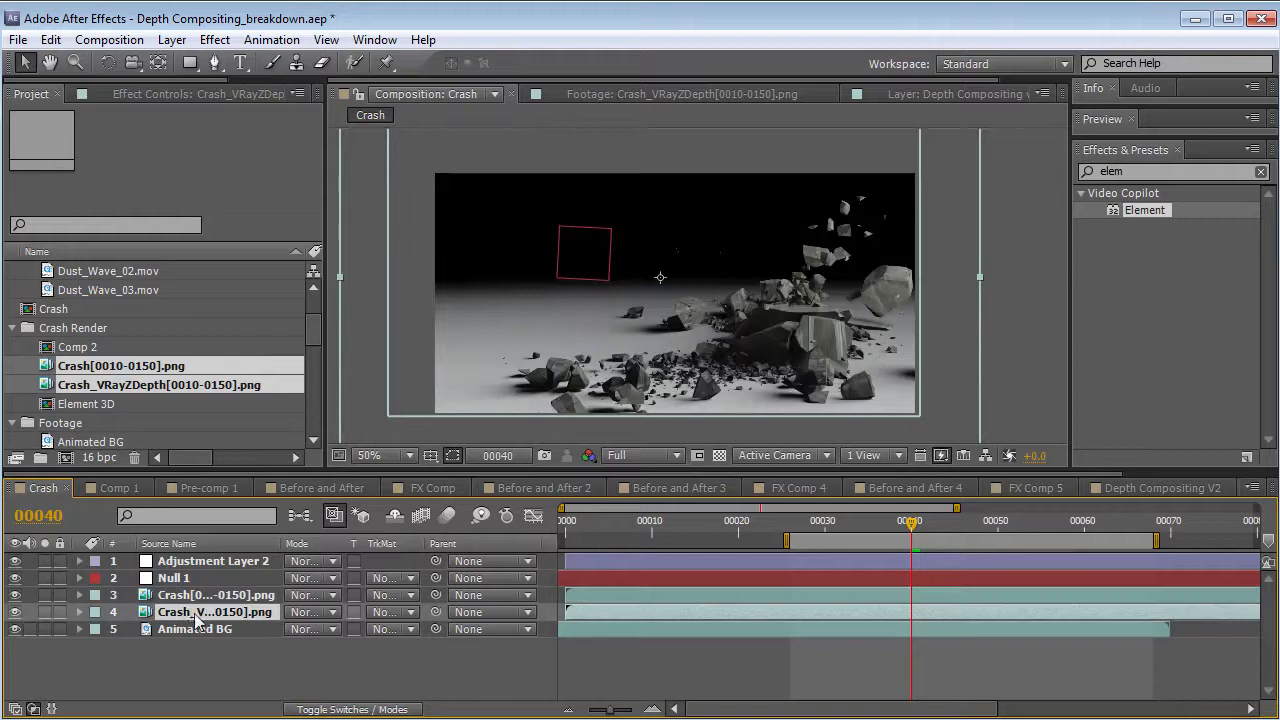
pyautogui.keyDown('shift'); pyautogui.click(200, 596); pyautogui.keyUp('shift')
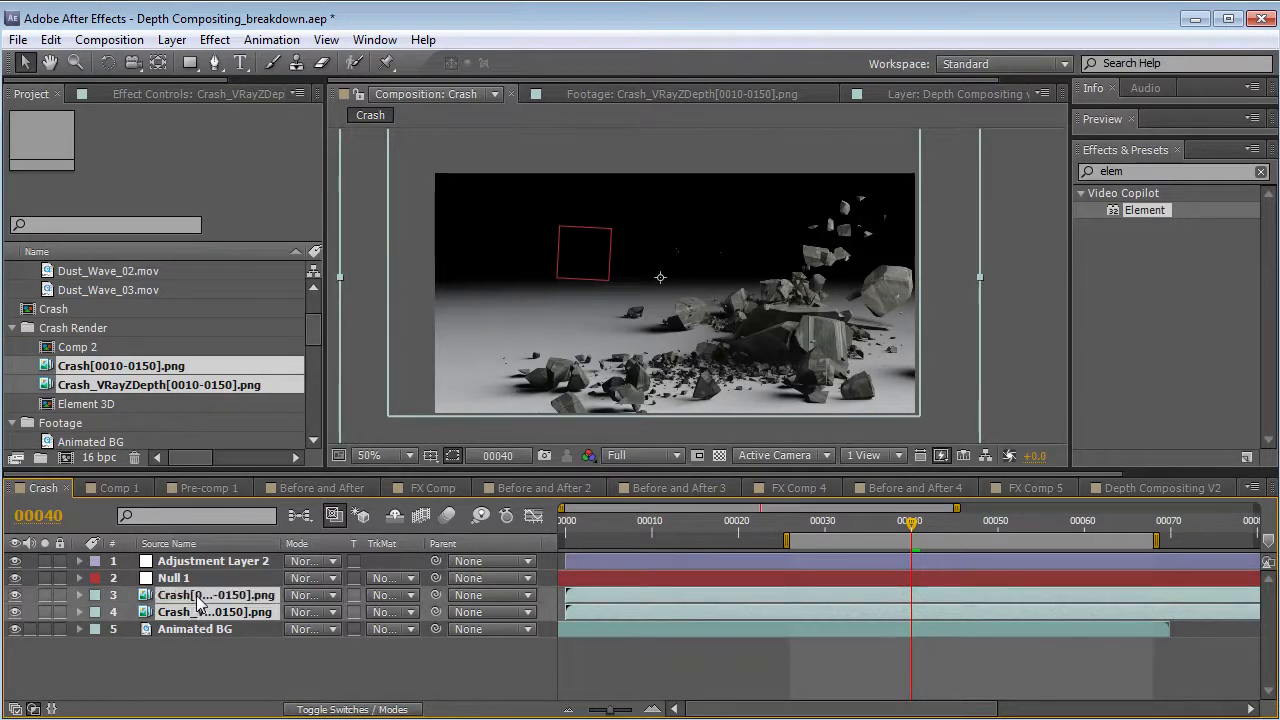
pyautogui.moveTo(436, 595); pyautogui.dragTo(183, 579)
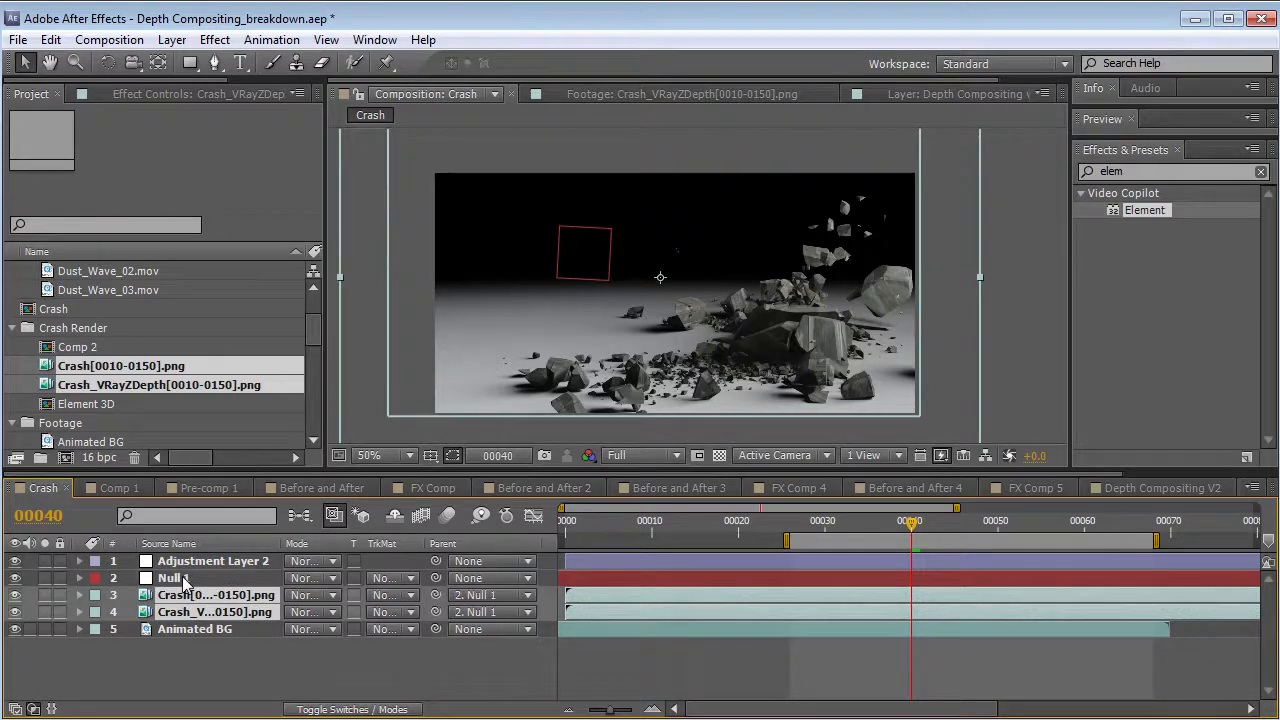
pyautogui.click(153, 656)
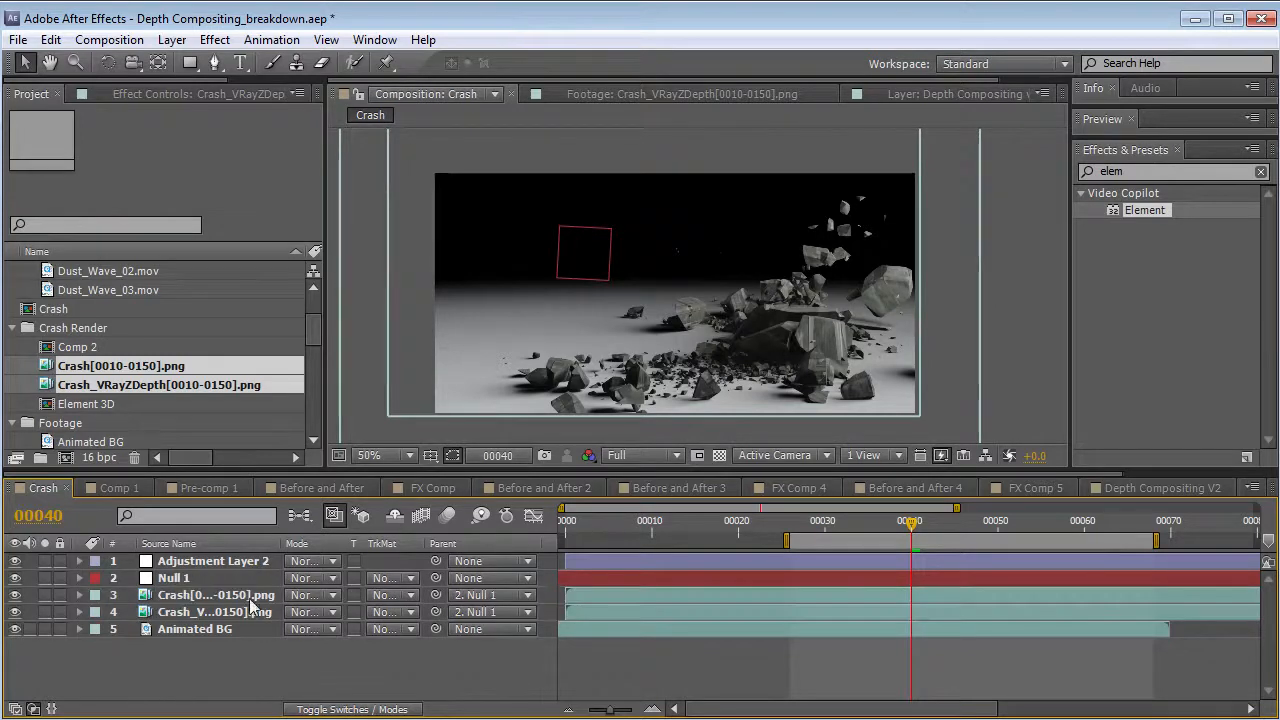
# - Hide the depth layer, extend the work area start back to about frame 9 and scrub the crash animation
pyautogui.click(16, 612)
pyautogui.moveTo(910, 528); pyautogui.dragTo(801, 558)
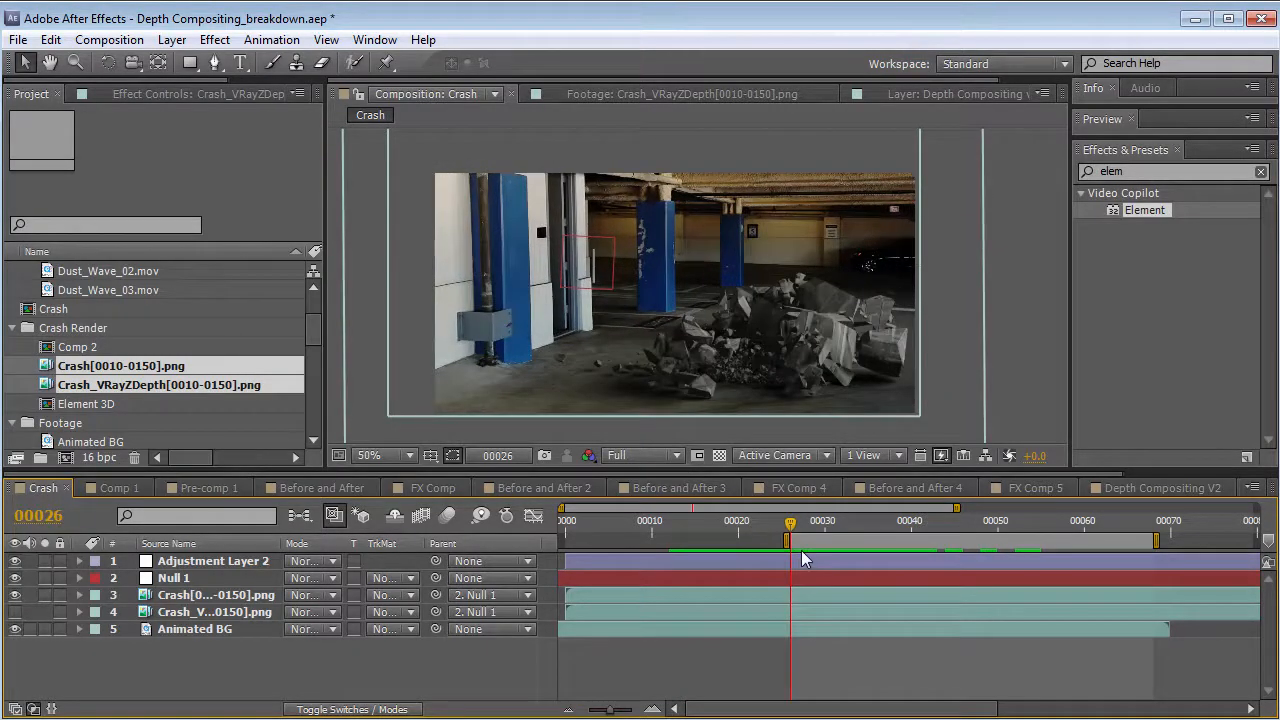
pyautogui.moveTo(788, 539); pyautogui.dragTo(640, 540)
pyautogui.click(732, 524)
pyautogui.moveTo(732, 524); pyautogui.dragTo(791, 542)
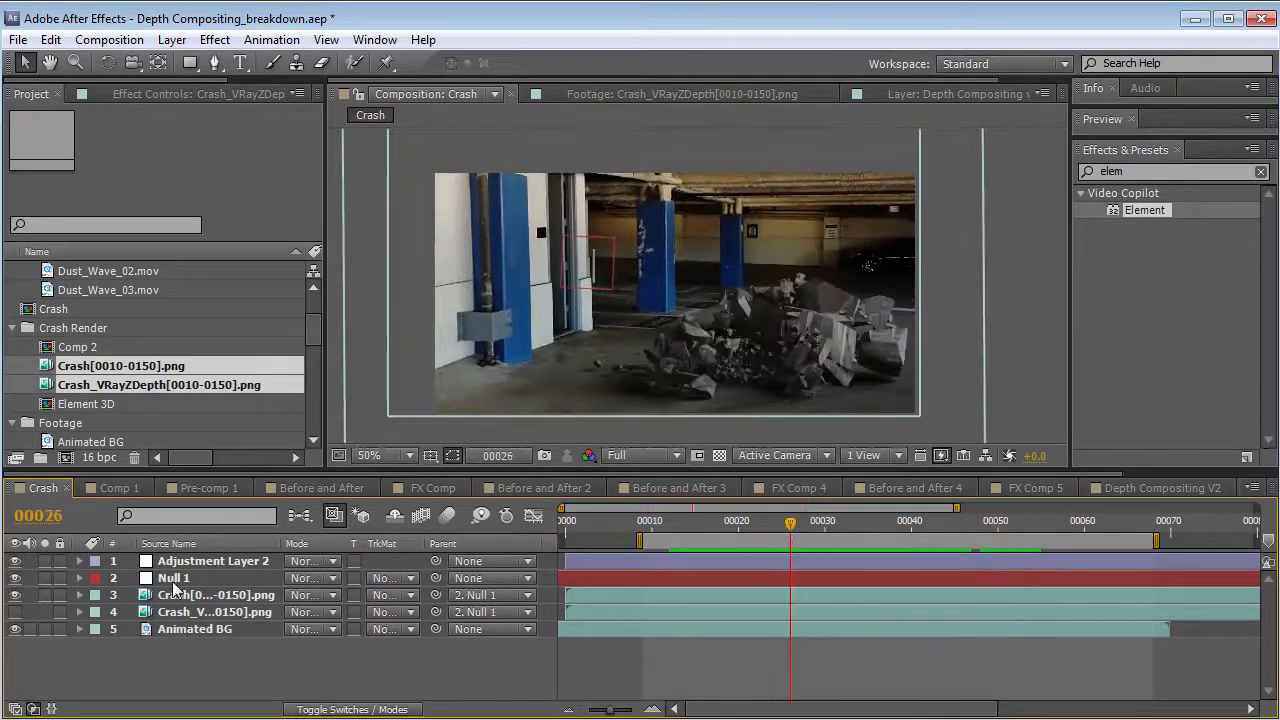
# - Show the depth layer again and move it together with the Crash render slightly up and left
pyautogui.click(185, 598)
pyautogui.click(14, 612)
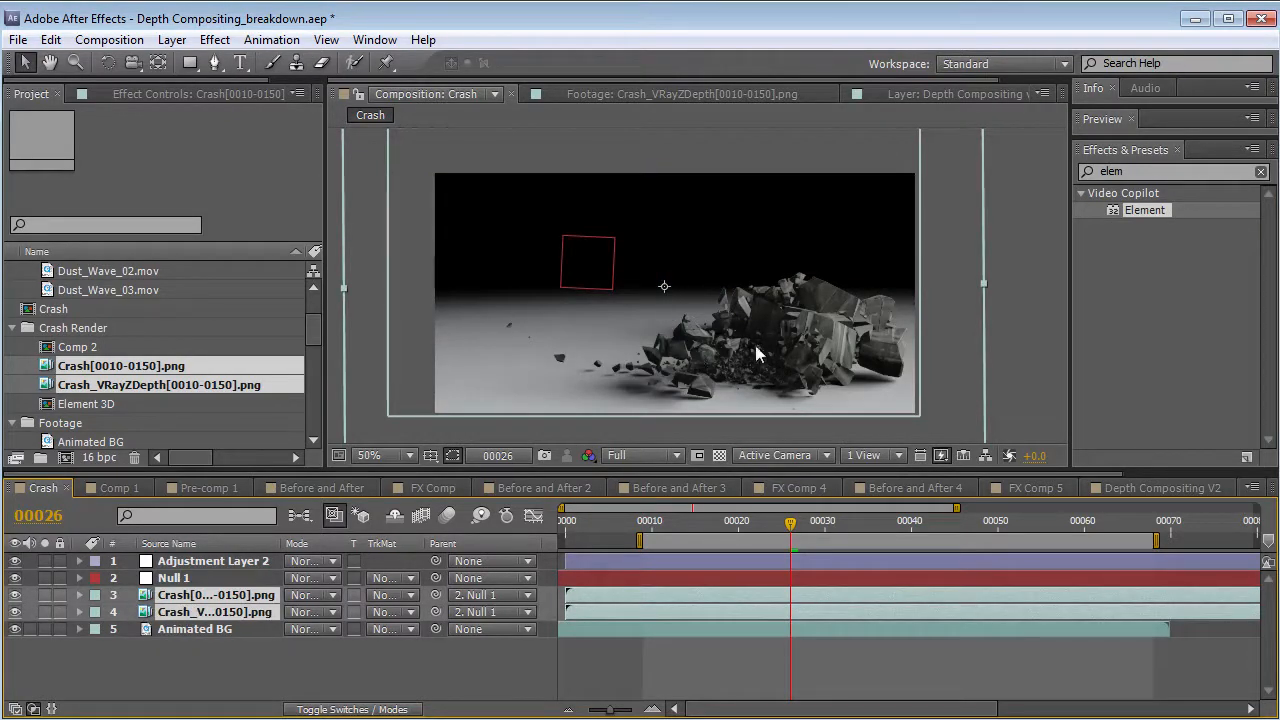
pyautogui.moveTo(719, 366); pyautogui.dragTo(724, 353)
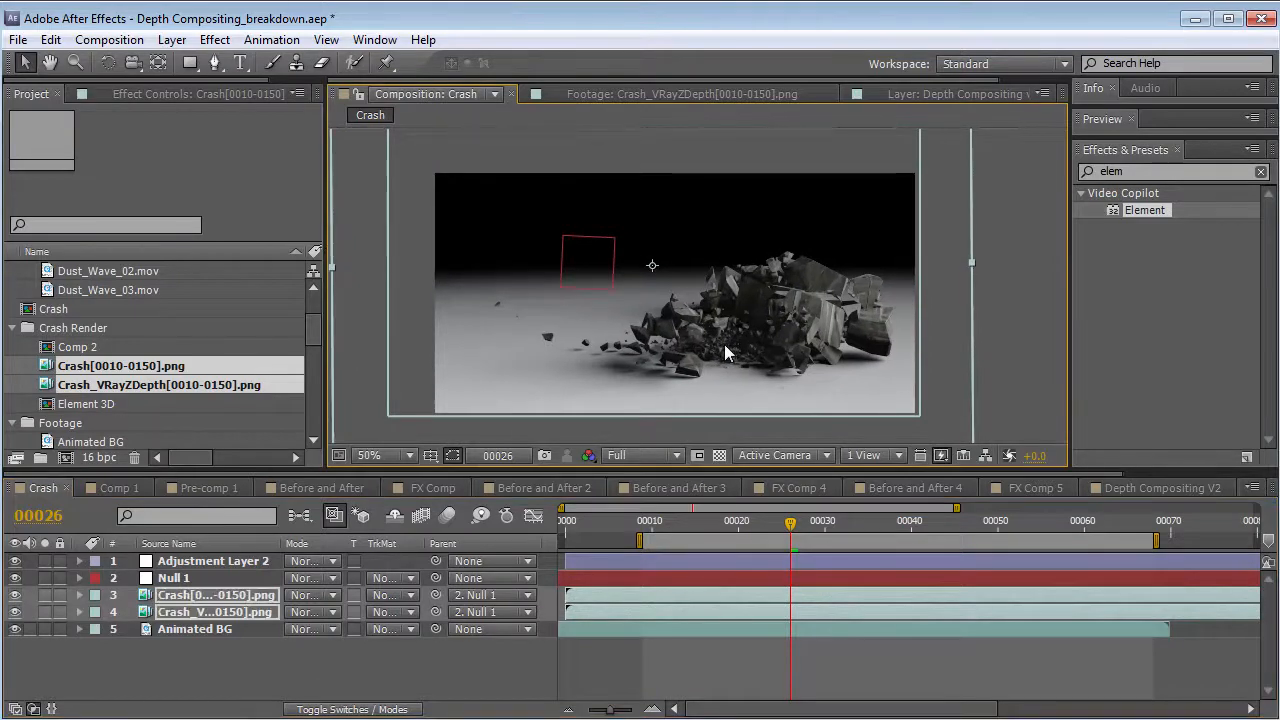
# - Rename the depth layer as Zpass and the Crash render layer as 3D Render
pyautogui.click(196, 612)
pyautogui.press('Return')
pyautogui.write('Zpass')
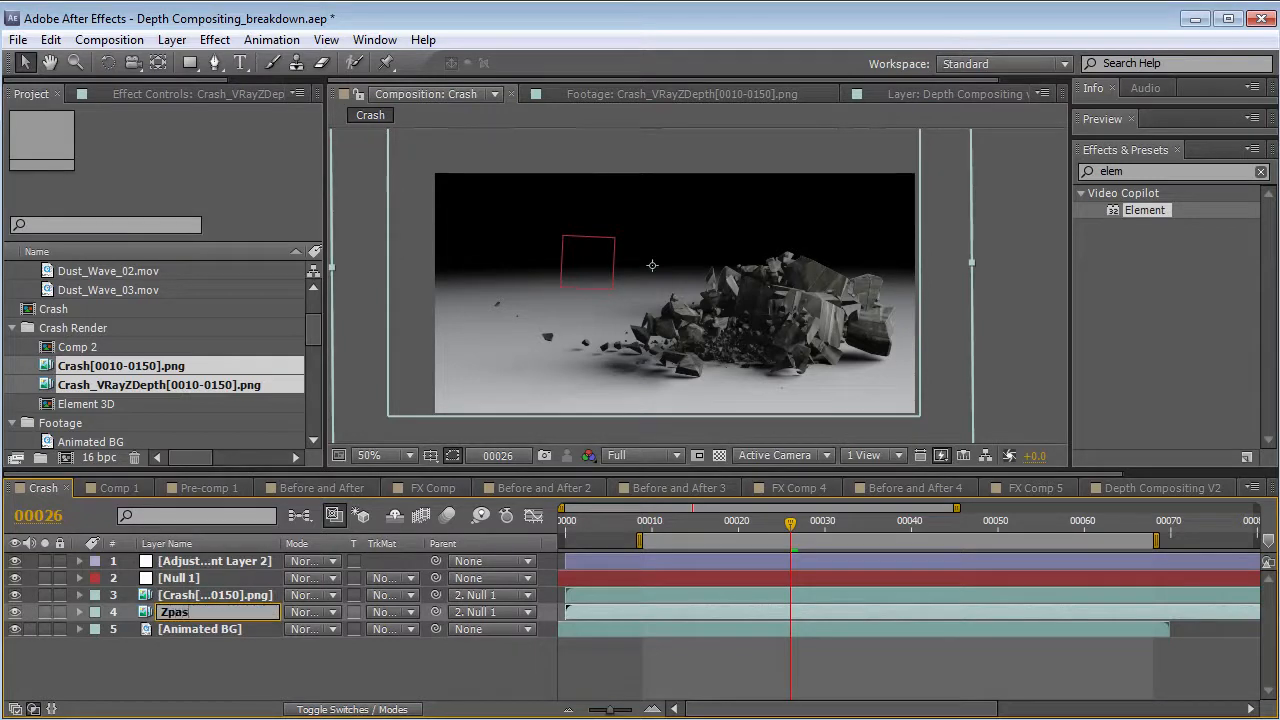
pyautogui.press('Return')
pyautogui.click(190, 597)
pyautogui.press('Return')
pyautogui.write('3D Render')
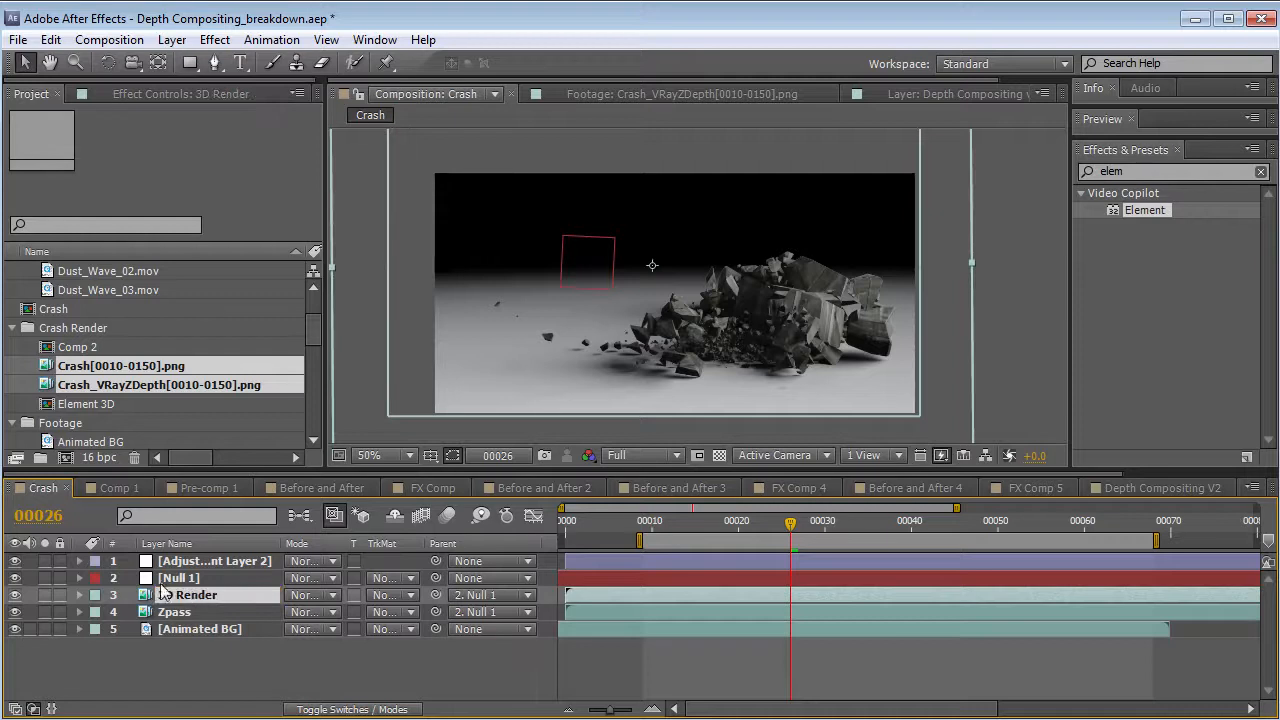
# - Move the Zpass layer above 3D Render and give it a red label
pyautogui.click(170, 604)
pyautogui.moveTo(168, 600); pyautogui.dragTo(168, 595)
pyautogui.click(95, 595)
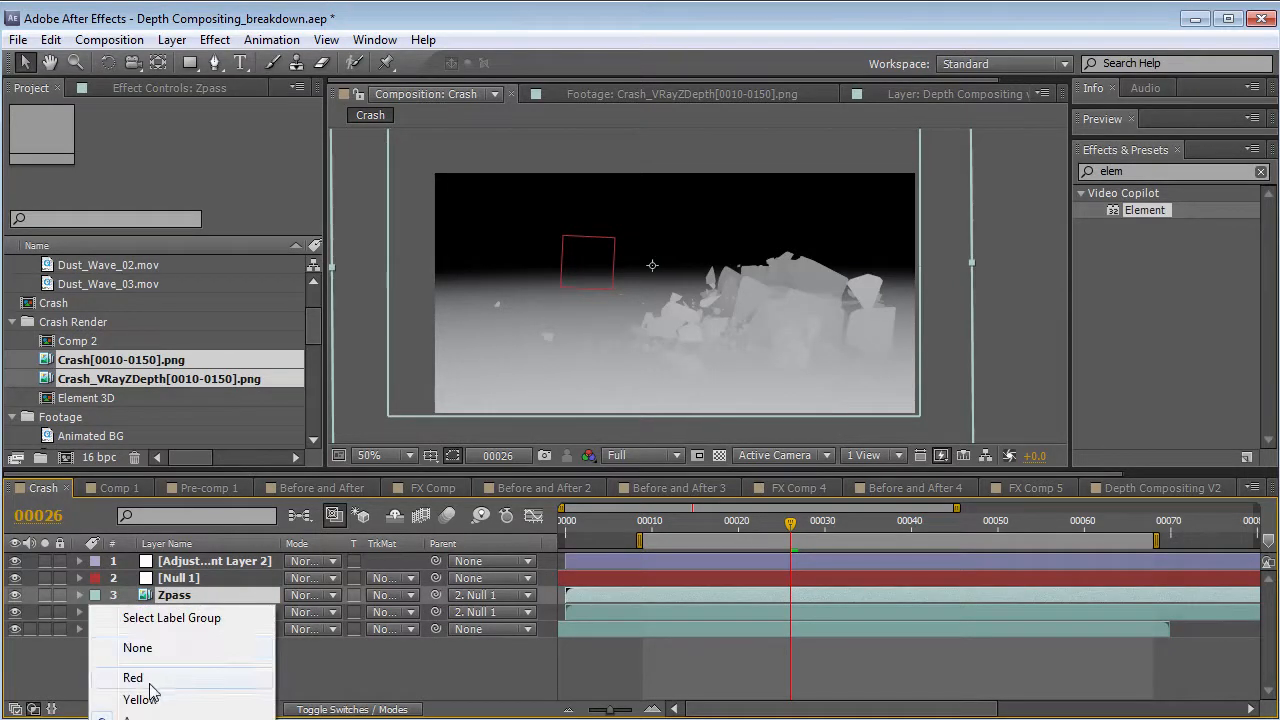
pyautogui.click(150, 680)
# - Give Null 1 a yellow label and hide the Zpass layer
pyautogui.click(95, 578)
pyautogui.click(147, 684)
pyautogui.click(178, 596)
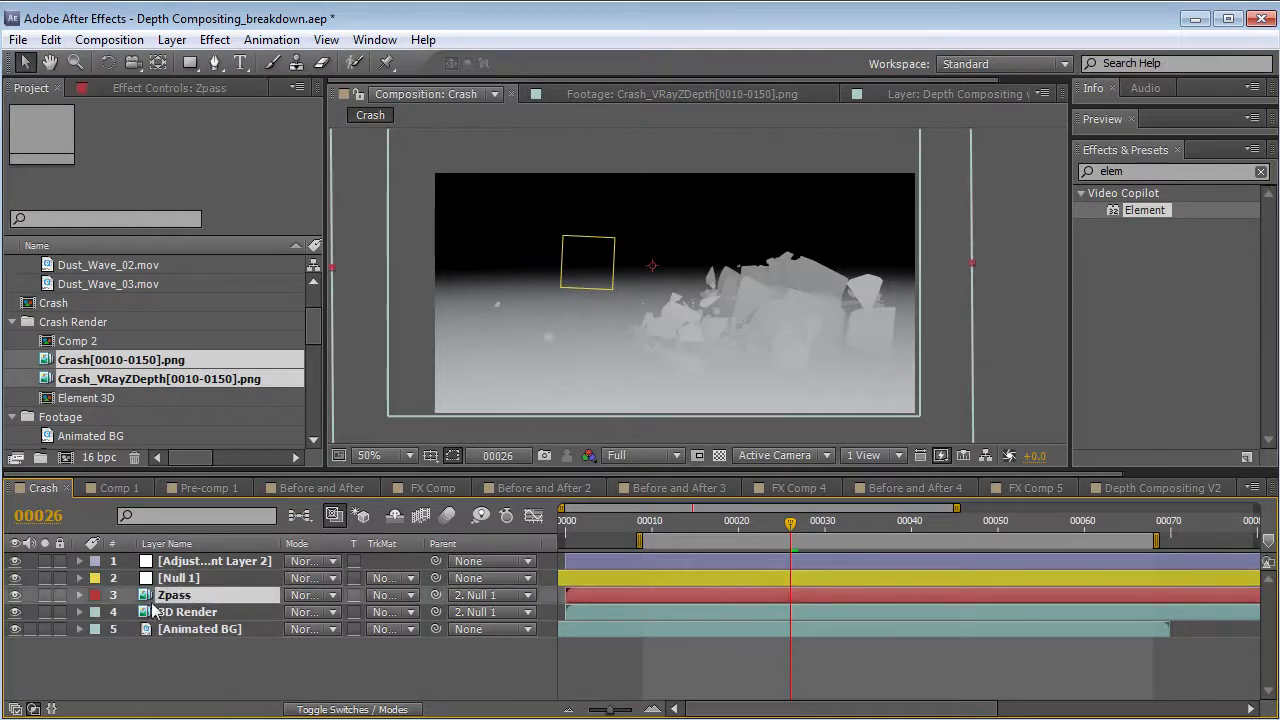
pyautogui.click(15, 595)
# - Preview the Dirt_Charge_01.mov footage from Action Essentials 2 and return to the Crash composition
pyautogui.moveTo(311, 335); pyautogui.dragTo(315, 299)
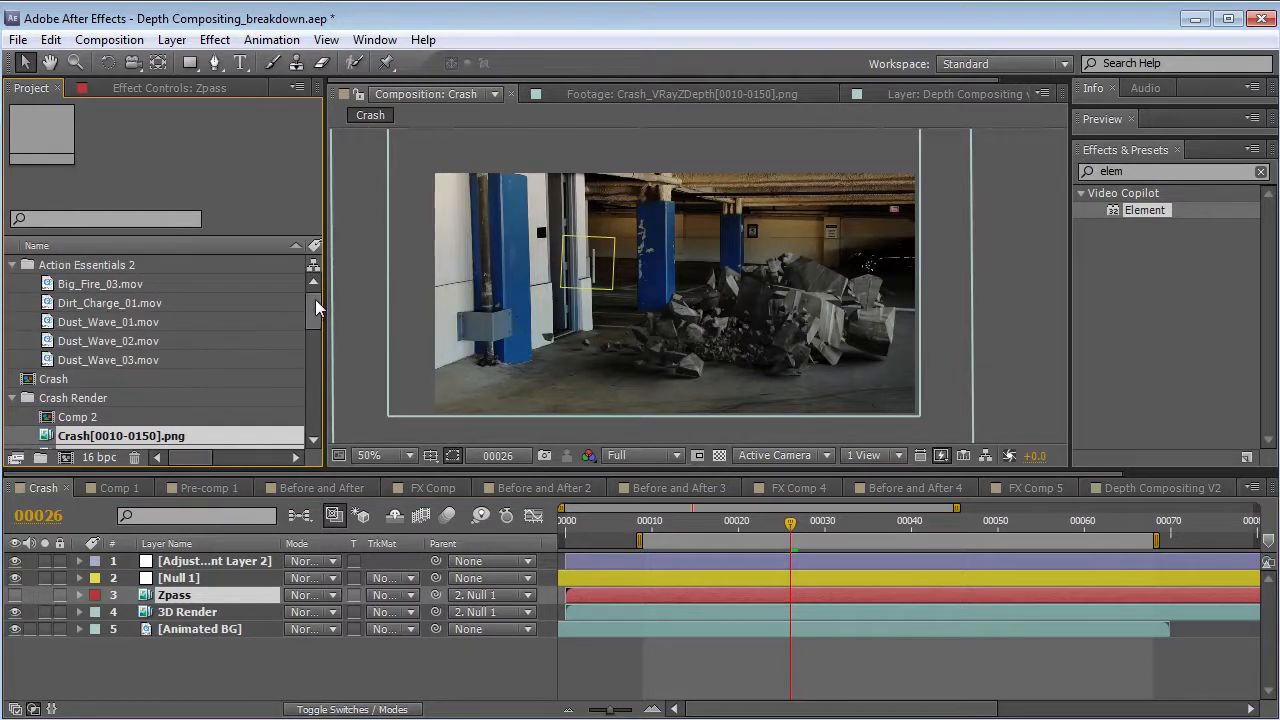
pyautogui.doubleClick(79, 300)
pyautogui.moveTo(410, 412); pyautogui.dragTo(438, 414)
pyautogui.click(416, 87)
# - Place Dirt_Charge_01.mov over the falling slab, parent it to Null 1 and preview the result
pyautogui.moveTo(700, 522); pyautogui.dragTo(729, 525)
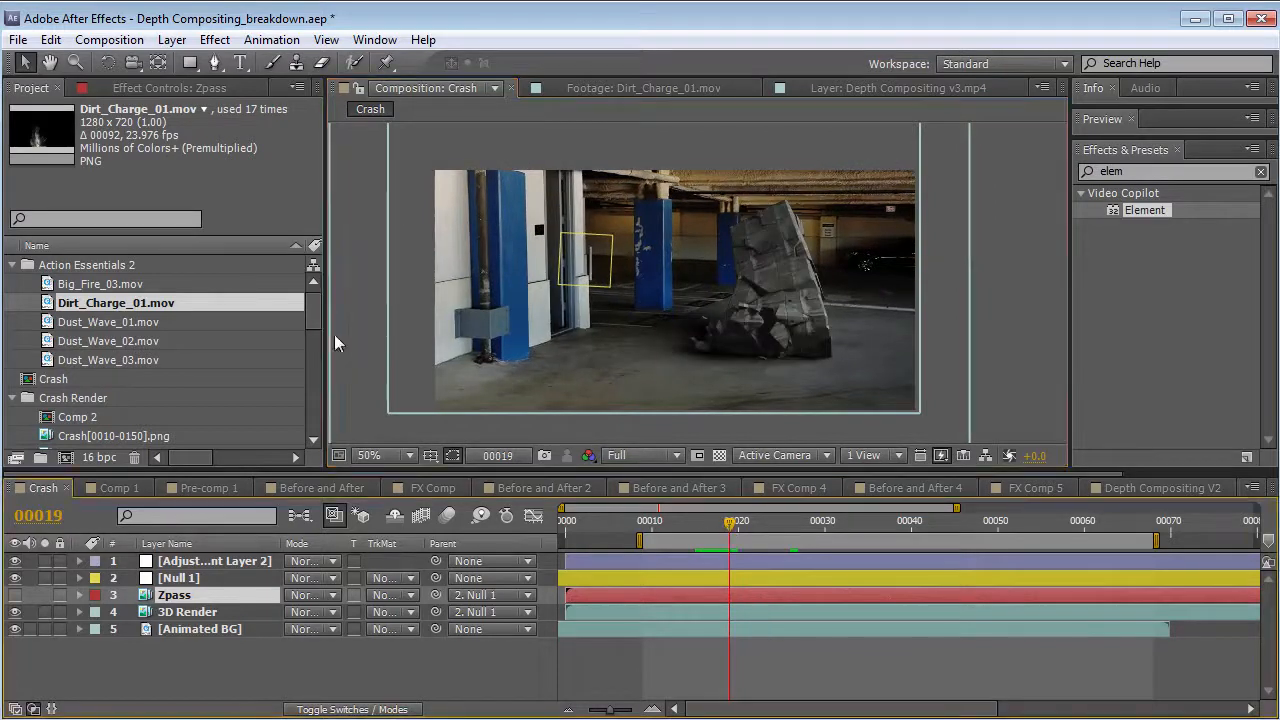
pyautogui.moveTo(95, 302); pyautogui.dragTo(757, 263)
pyautogui.moveTo(435, 561); pyautogui.dragTo(180, 612)
pyautogui.press('KP_0')
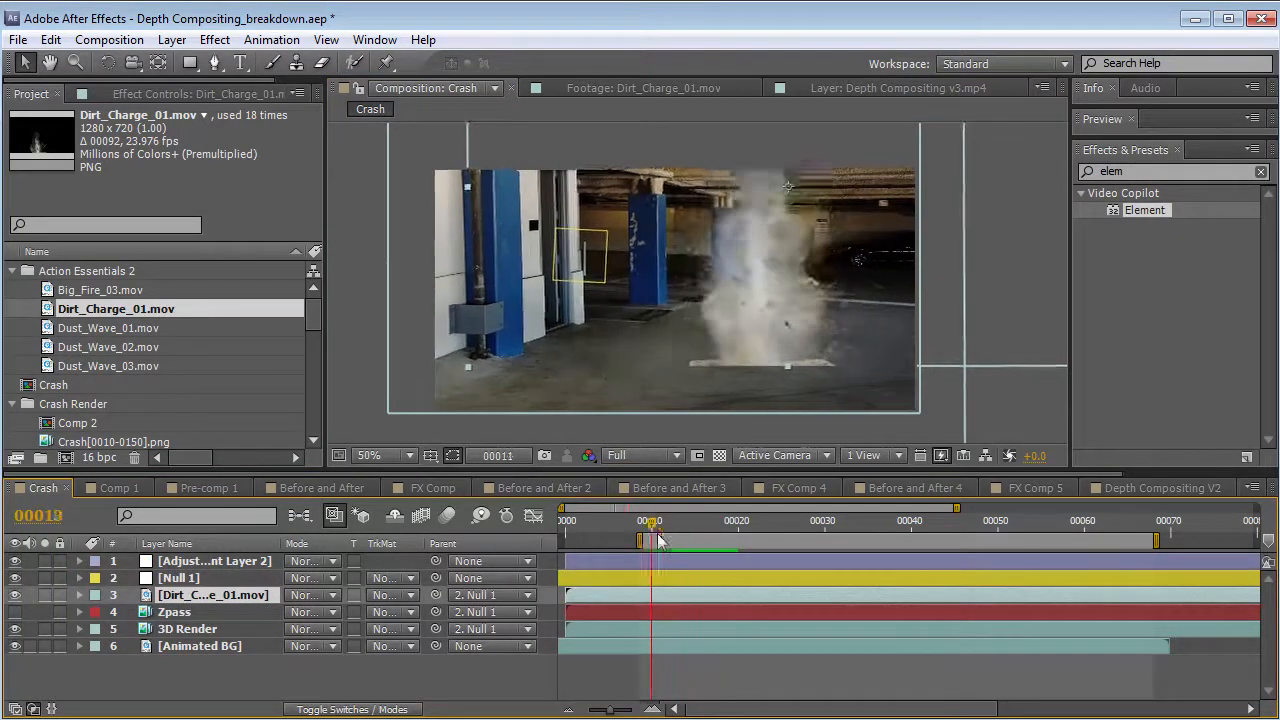
# - Slide the Dirt_Charge_01.mov layer to start at about frame 15 and trim its in point to frame 18
pyautogui.moveTo(622, 595); pyautogui.dragTo(737, 596)
pyautogui.moveTo(696, 523); pyautogui.dragTo(722, 524)
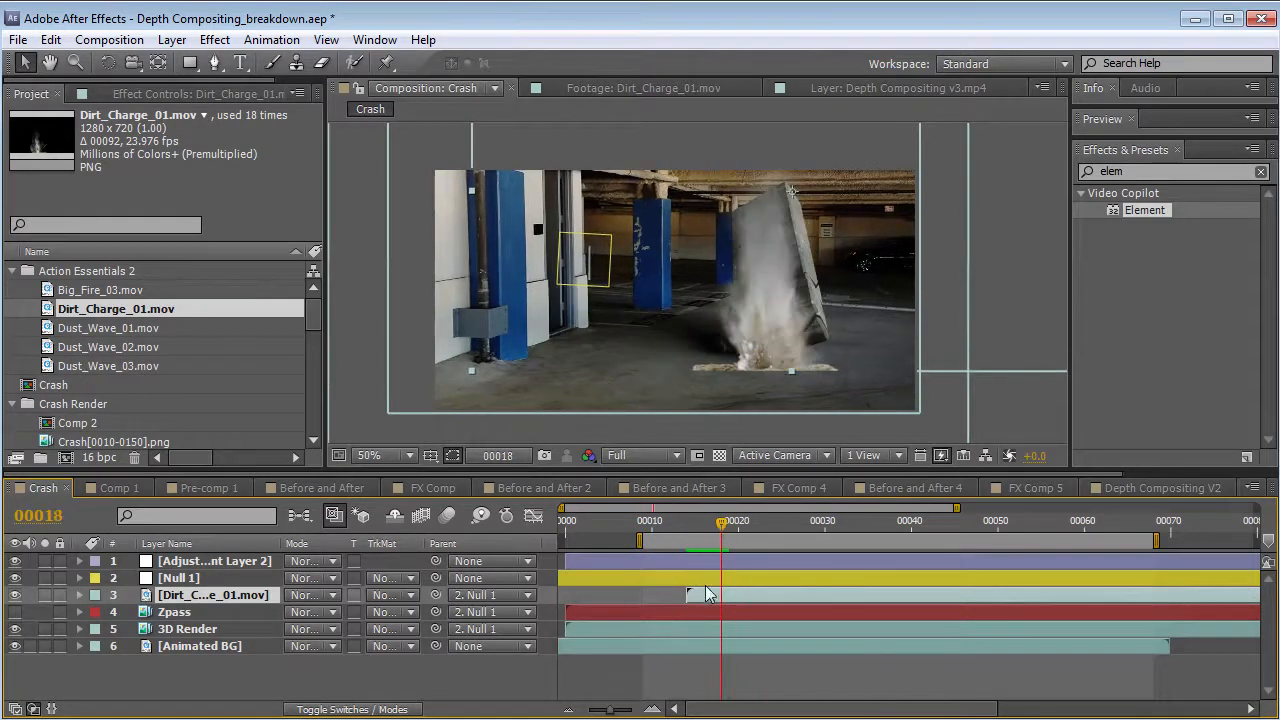
pyautogui.moveTo(711, 595); pyautogui.dragTo(722, 595)
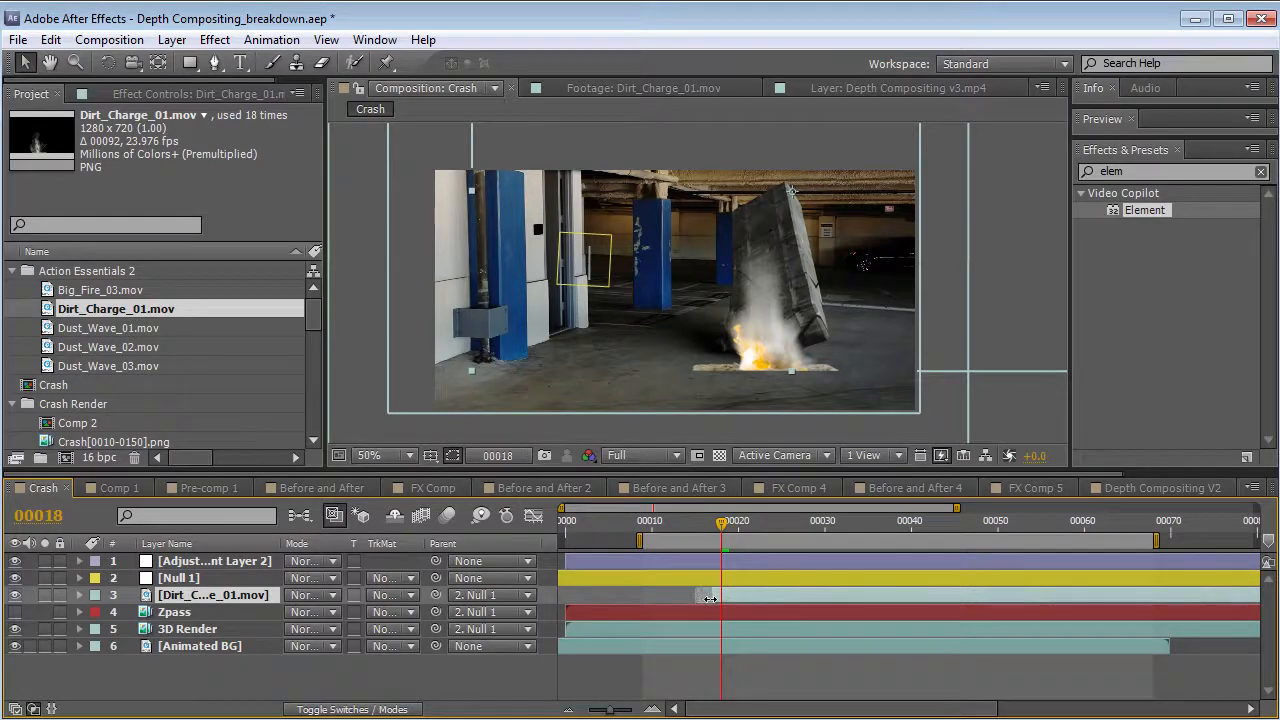
# - At frame 45, mask off the lower part of Dirt_Charge_01.mov with a rectangular Subtract mask feathered 59 pixels
pyautogui.moveTo(717, 530); pyautogui.dragTo(957, 538)
pyautogui.click(190, 62)
pyautogui.moveTo(527, 394); pyautogui.dragTo(1054, 350)
pyautogui.click(318, 629)
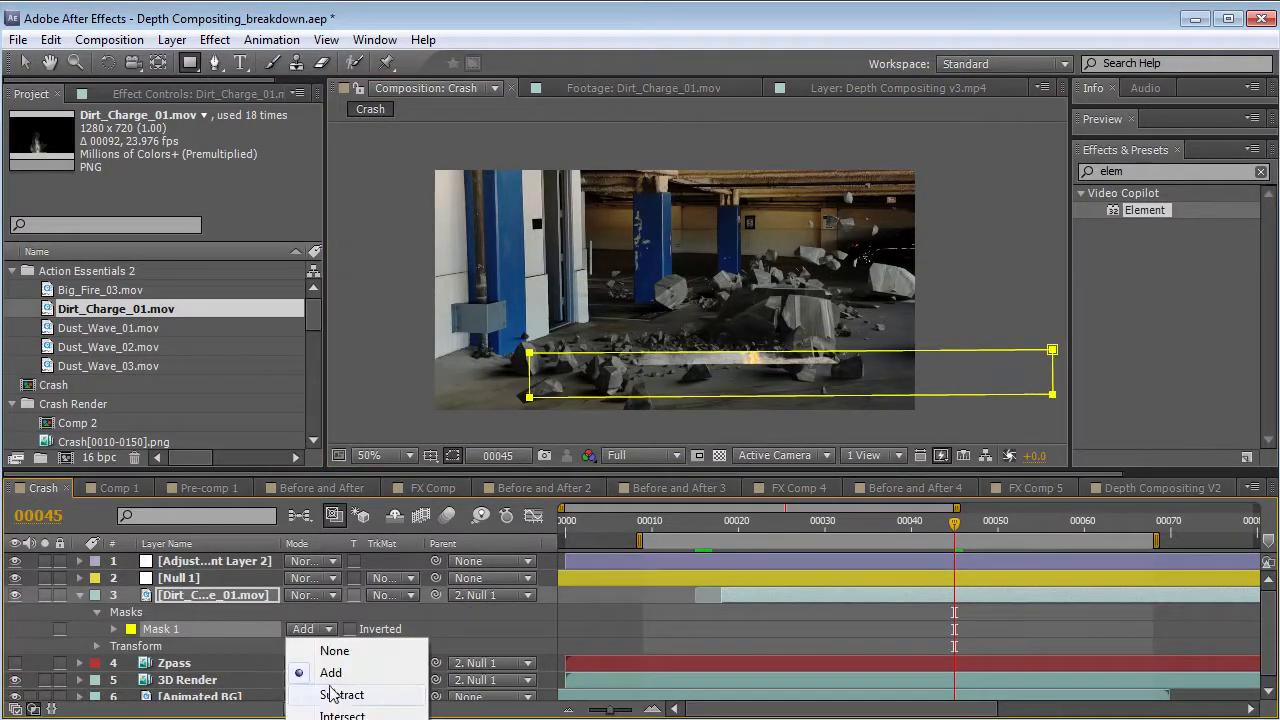
pyautogui.click(337, 694)
pyautogui.press('f')
pyautogui.moveTo(313, 629); pyautogui.dragTo(380, 628)
pyautogui.press('v')
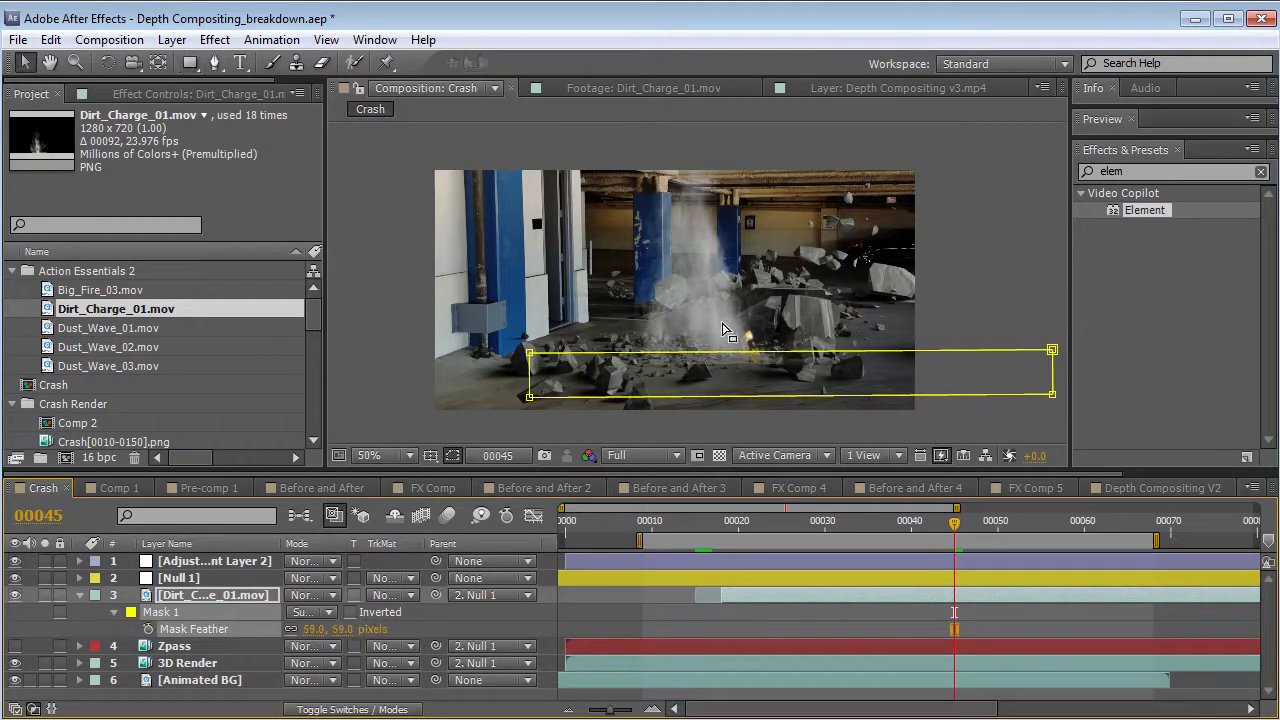
# - Reposition the Dirt_Charge_01.mov dust plume over the shattered slab and preview the crash
pyautogui.moveTo(747, 351); pyautogui.dragTo(746, 340)
pyautogui.moveTo(689, 297); pyautogui.dragTo(715, 305)
pyautogui.moveTo(790, 528); pyautogui.dragTo(748, 528)
pyautogui.moveTo(782, 323); pyautogui.dragTo(744, 323)
pyautogui.press('space')
pyautogui.press('space')
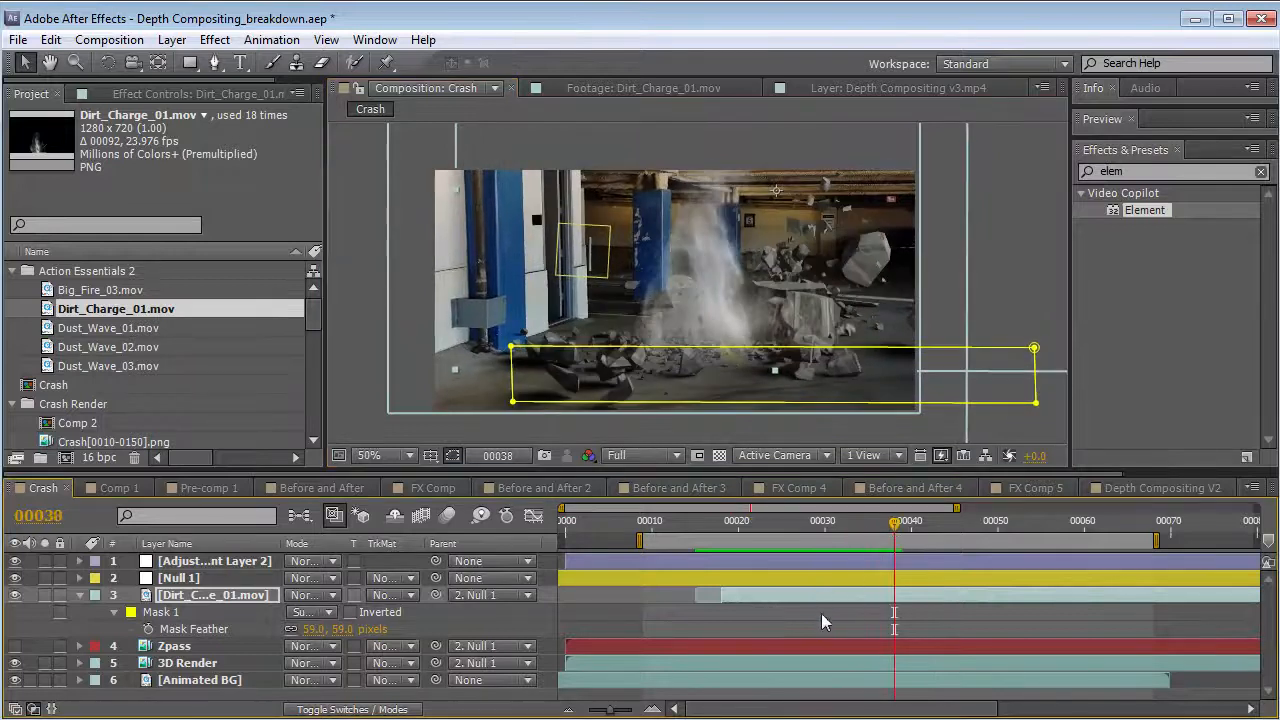
pyautogui.click(821, 613)
pyautogui.moveTo(796, 524); pyautogui.dragTo(846, 563)
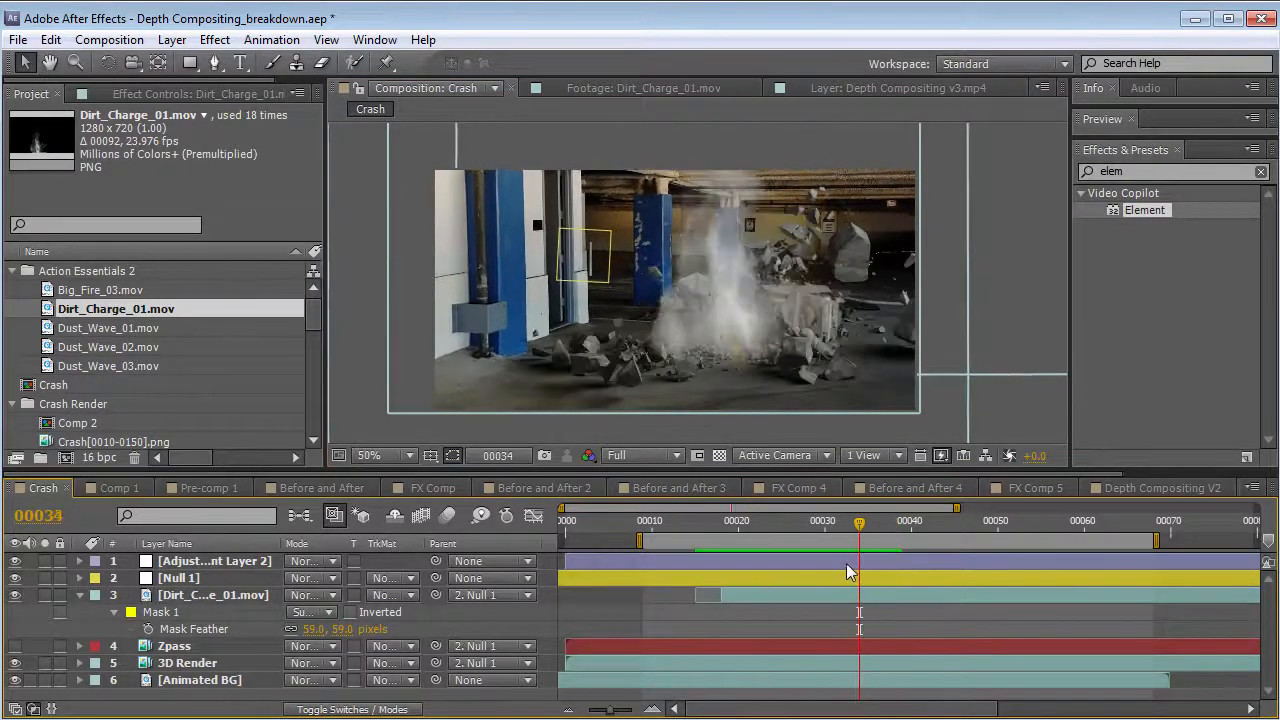
pyautogui.click(773, 523)
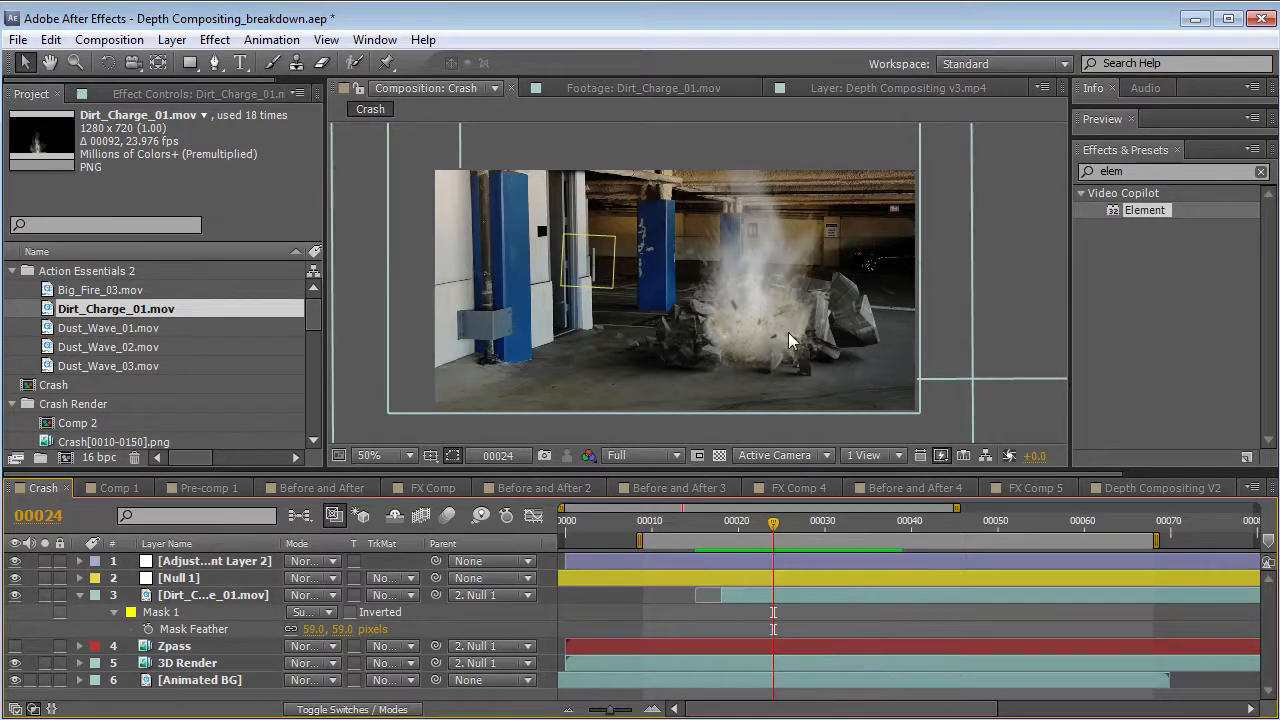
# - Apply the Tint and Curves effects to the Dirt_Charge_01.mov layer
pyautogui.scroll(2, 788, 332)
pyautogui.click(748, 597)
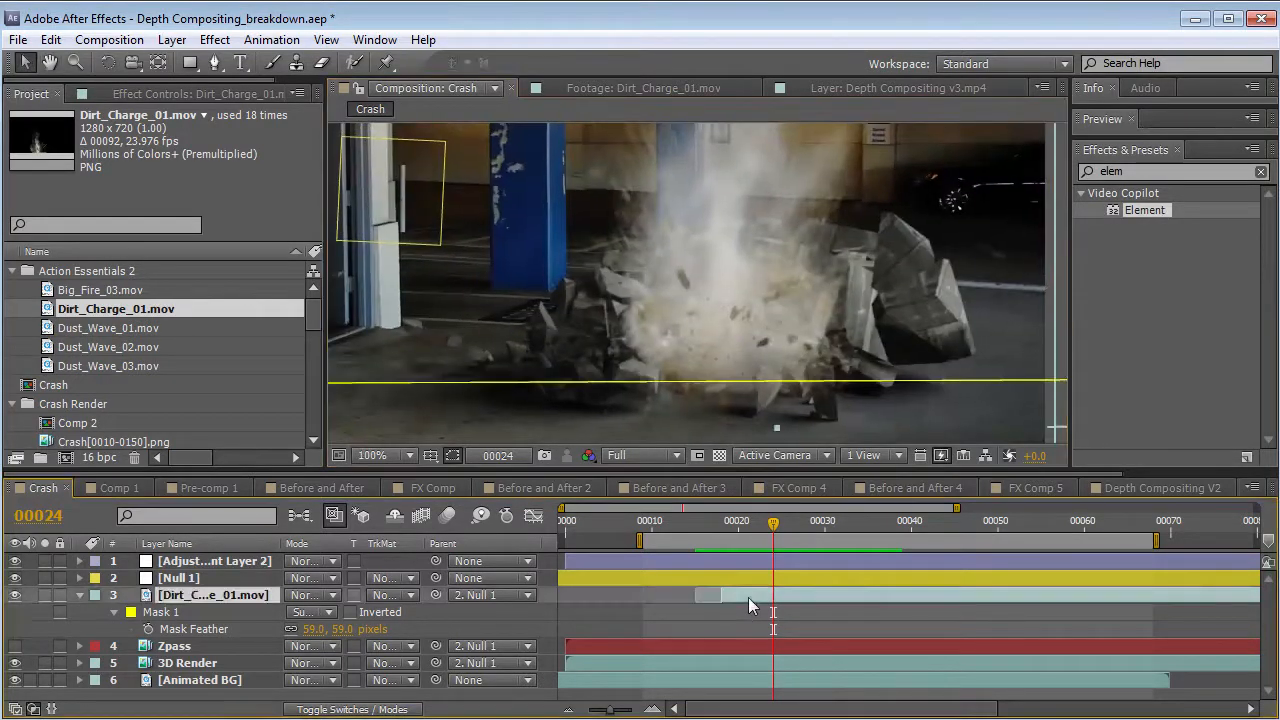
pyautogui.click(215, 40)
pyautogui.moveTo(354, 223)
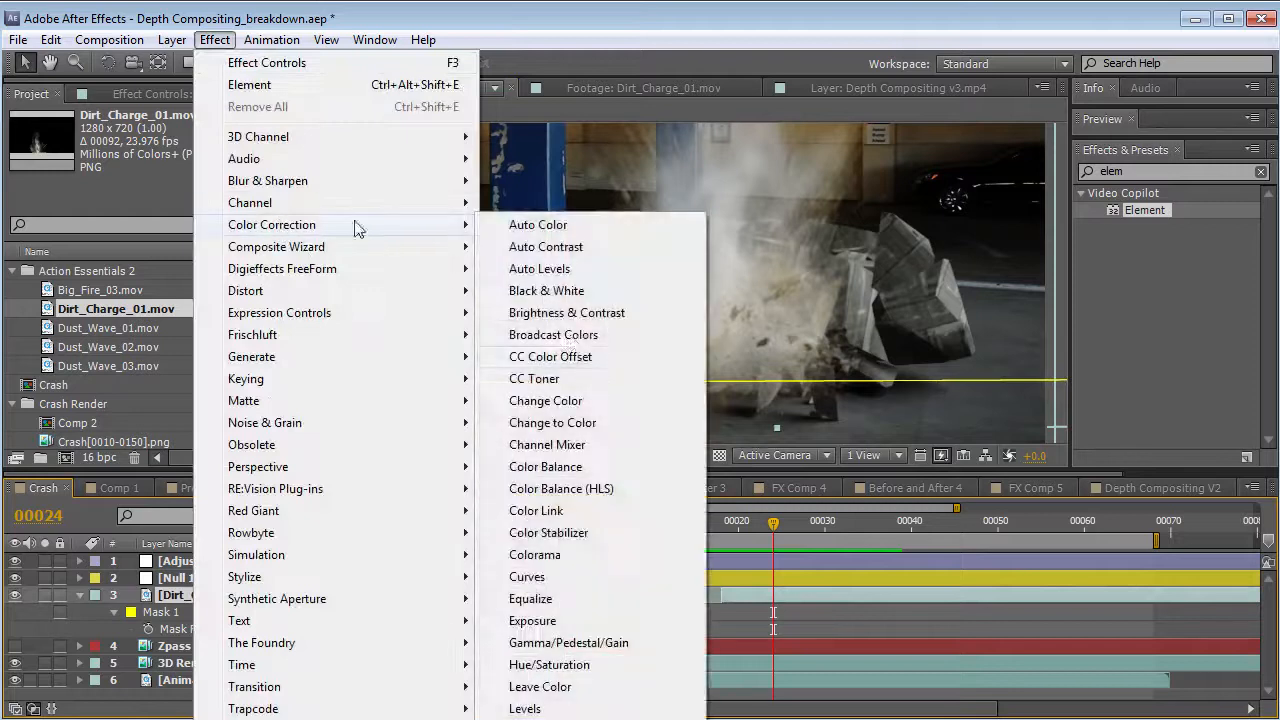
pyautogui.click(500, 718)
pyautogui.click(235, 40)
pyautogui.moveTo(290, 222)
pyautogui.click(524, 571)
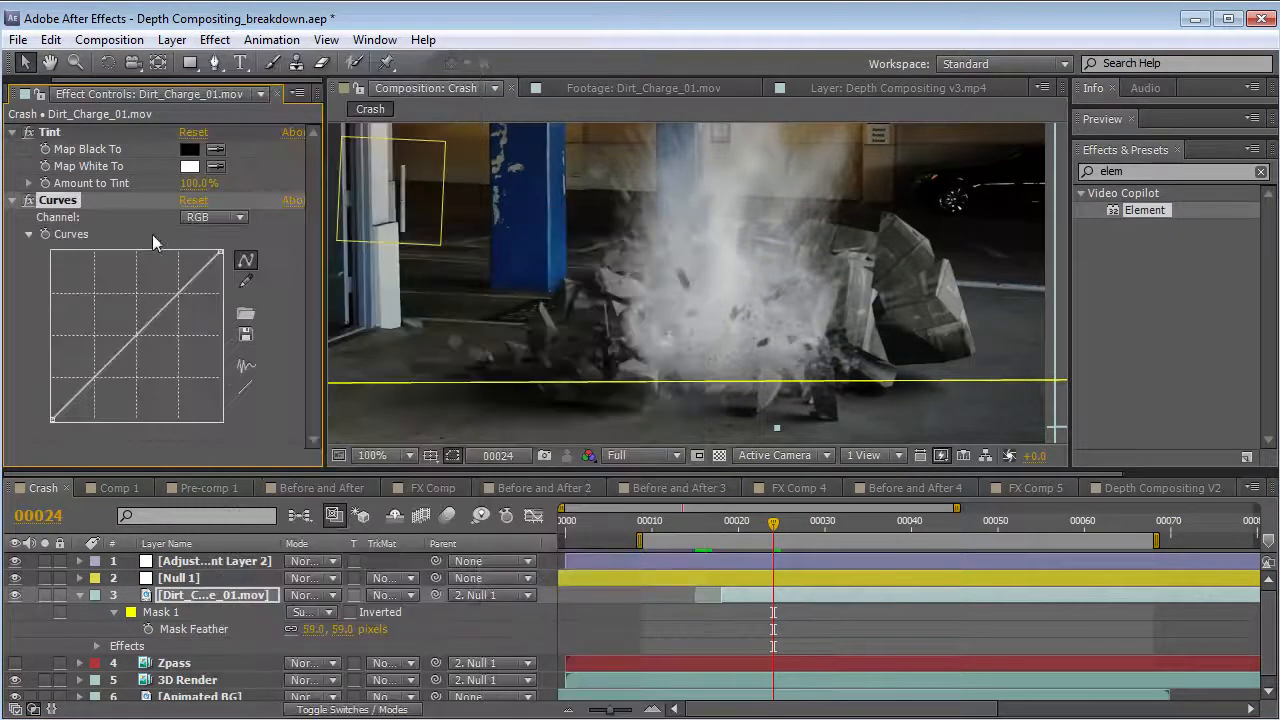
# - Set Amount to Tint to 61% and slightly lower the RGB and Red curves on the dust
pyautogui.moveTo(193, 193); pyautogui.dragTo(162, 186)
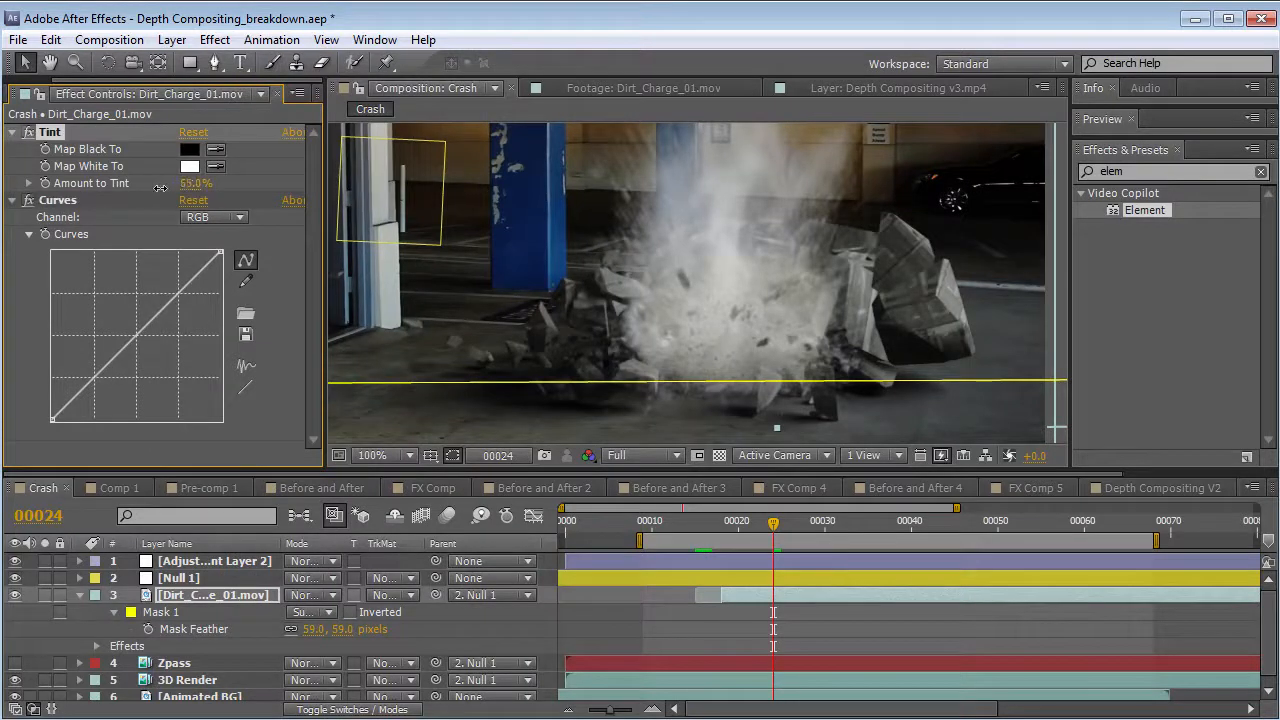
pyautogui.moveTo(135, 340); pyautogui.dragTo(101, 400)
pyautogui.click(213, 217)
pyautogui.click(222, 260)
pyautogui.moveTo(140, 337); pyautogui.dragTo(139, 346)
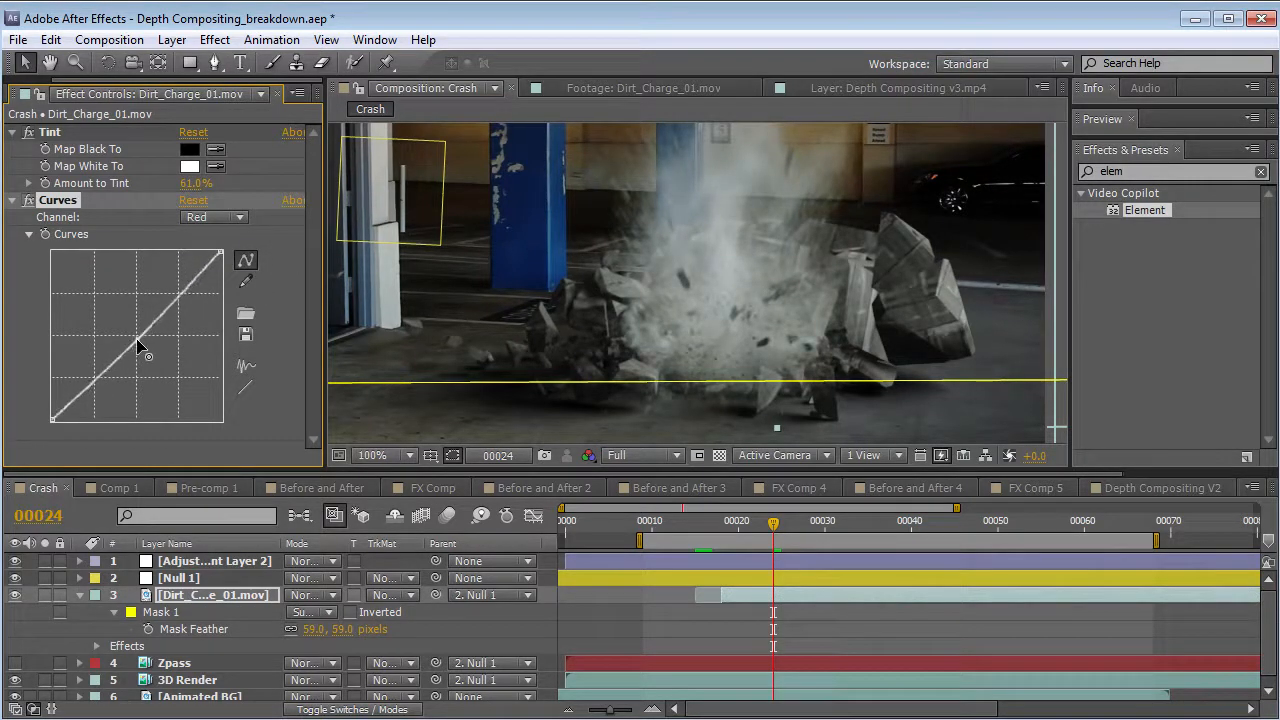
# - Scale the Dirt_Charge_01.mov layer to 106.2% and check it against the rubble near frame 25
pyautogui.moveTo(790, 540); pyautogui.dragTo(764, 530)
pyautogui.scroll(-2, 754, 345)
pyautogui.press('s')
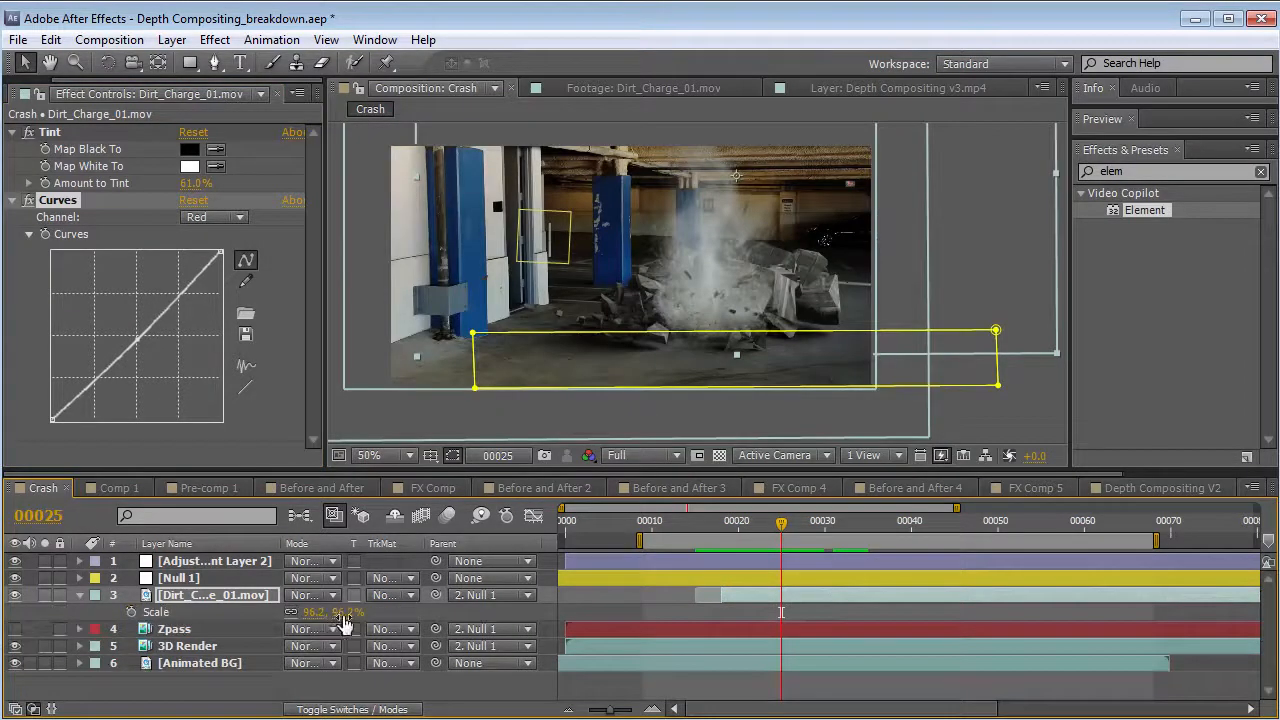
pyautogui.moveTo(340, 613); pyautogui.dragTo(352, 616)
pyautogui.click(699, 291)
pyautogui.moveTo(786, 517)
pyautogui.mouseDown()
pyautogui.moveTo(740, 525)
pyautogui.moveTo(781, 530)
pyautogui.mouseUp()
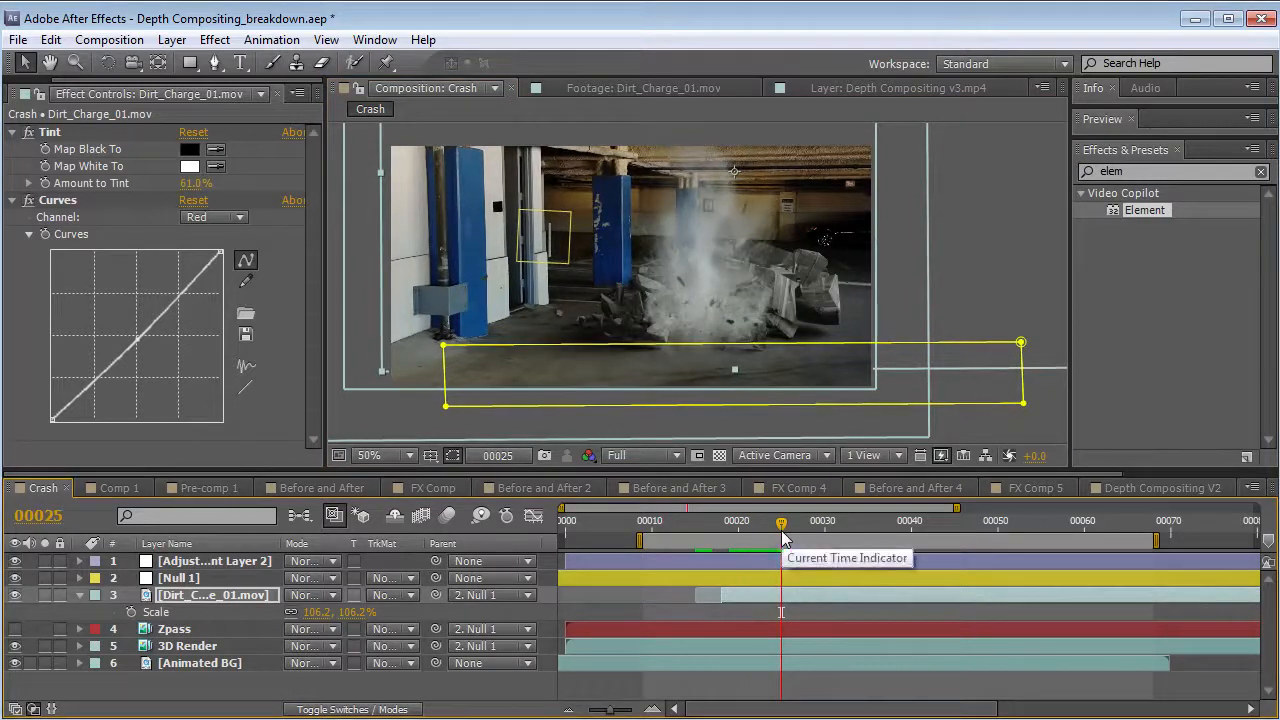
# - Move the Zpass layer directly above Dirt_Charge_01.mov, make it visible and solo it
pyautogui.click(80, 595)
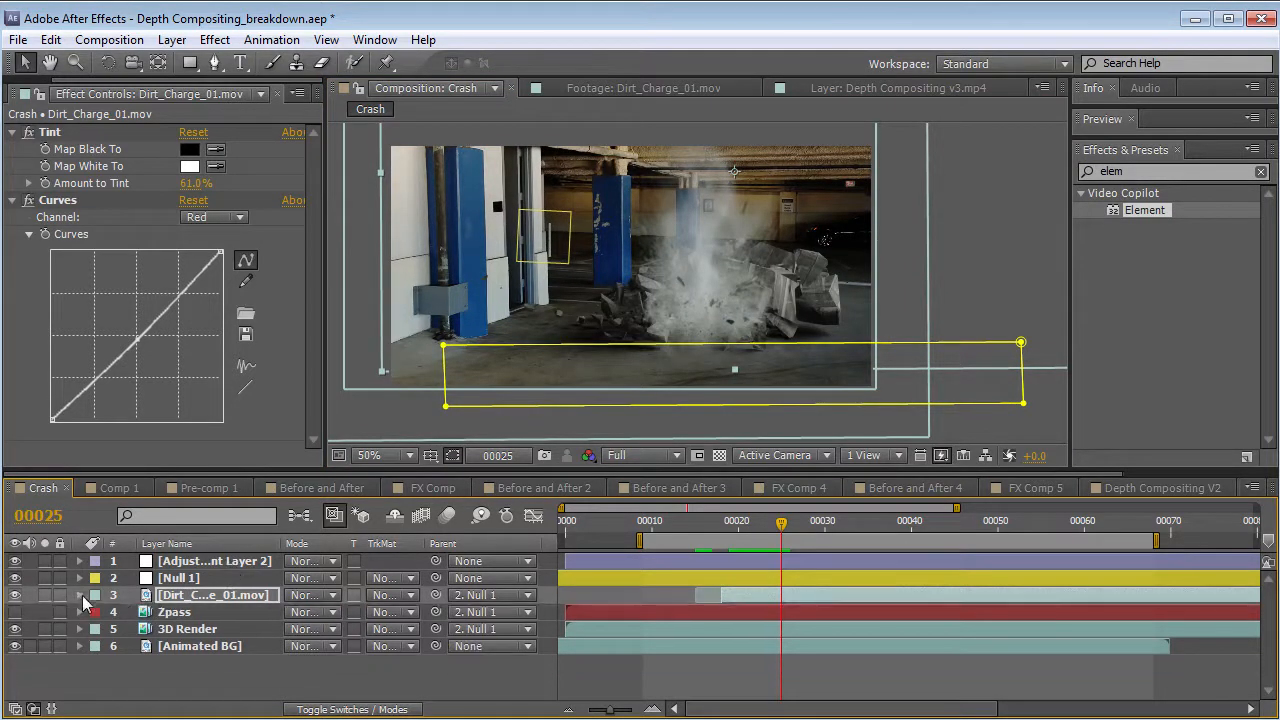
pyautogui.click(198, 611)
pyautogui.moveTo(171, 617); pyautogui.dragTo(170, 594)
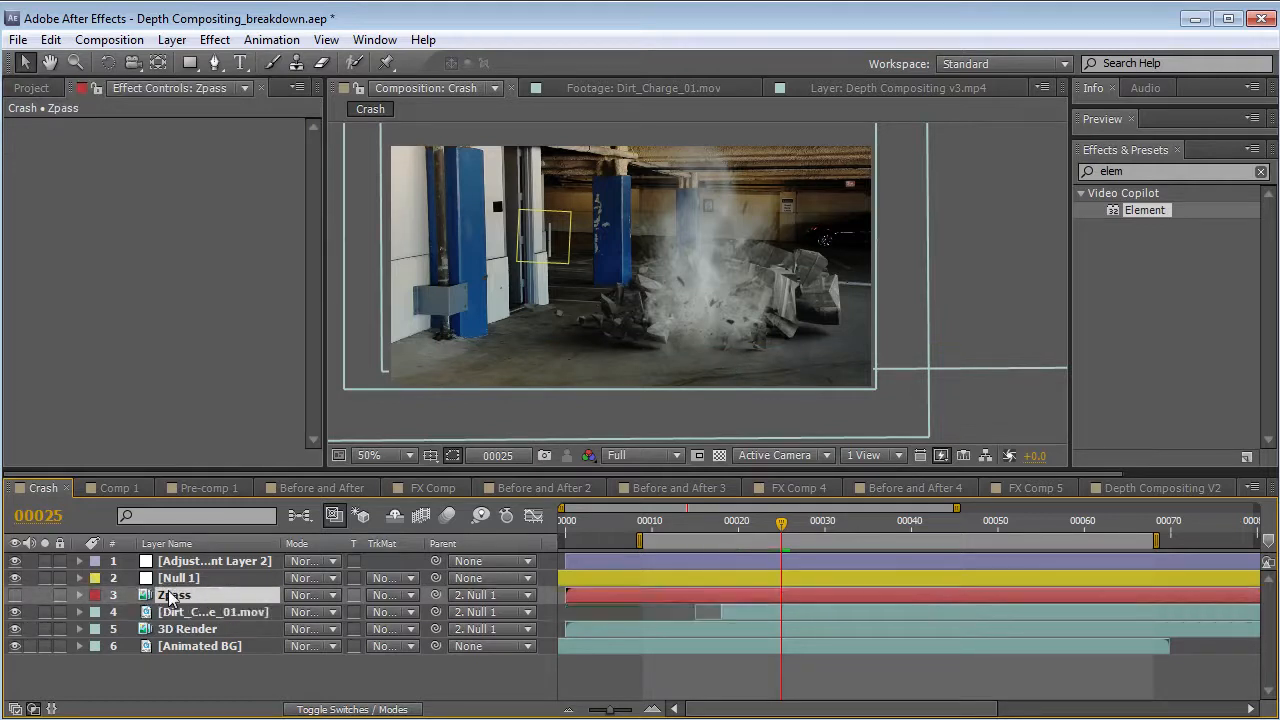
pyautogui.click(171, 611)
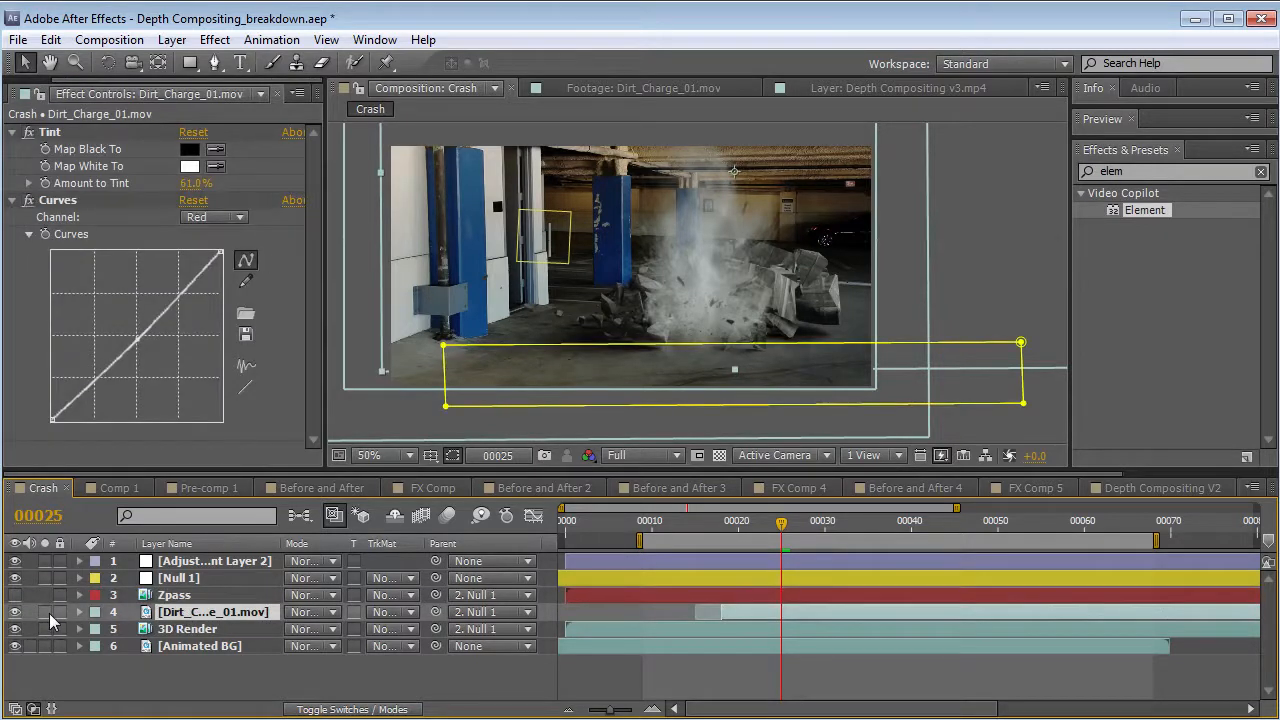
pyautogui.click(15, 595)
pyautogui.click(44, 595)
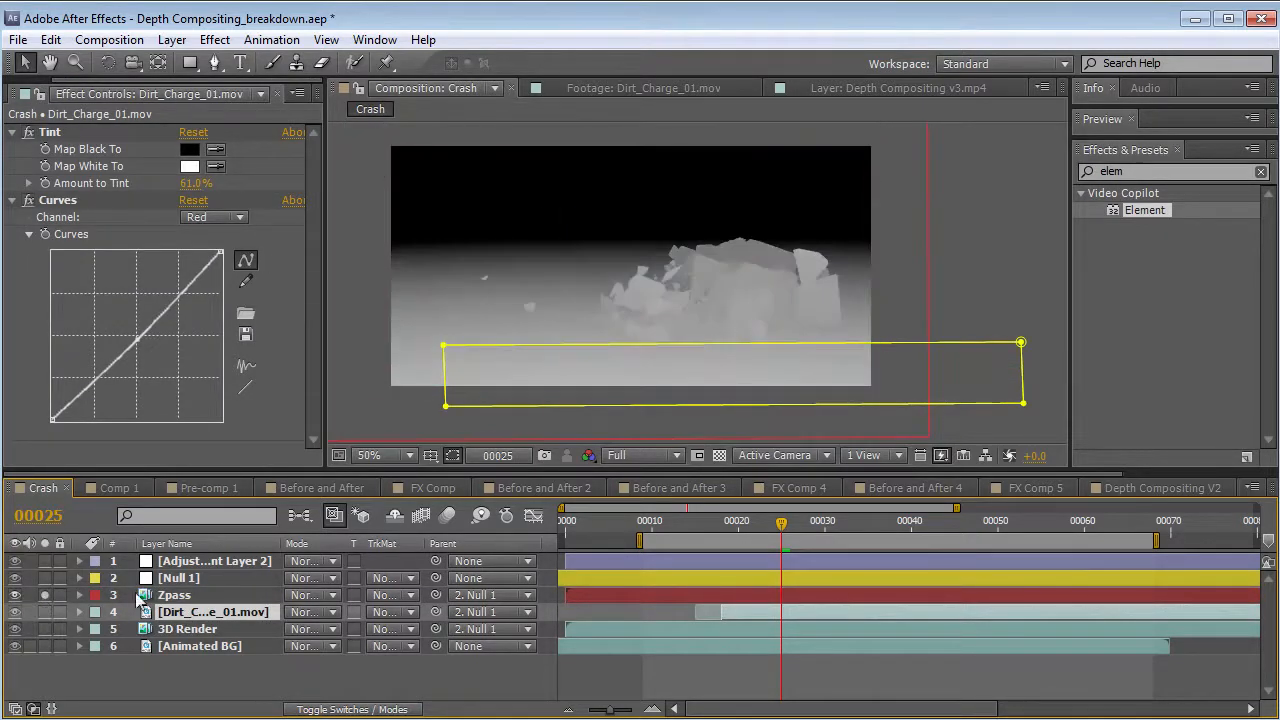
# - Apply an Exposure effect to Zpass with Exposure 2.00 and Gamma Correction 0.10
pyautogui.click(176, 595)
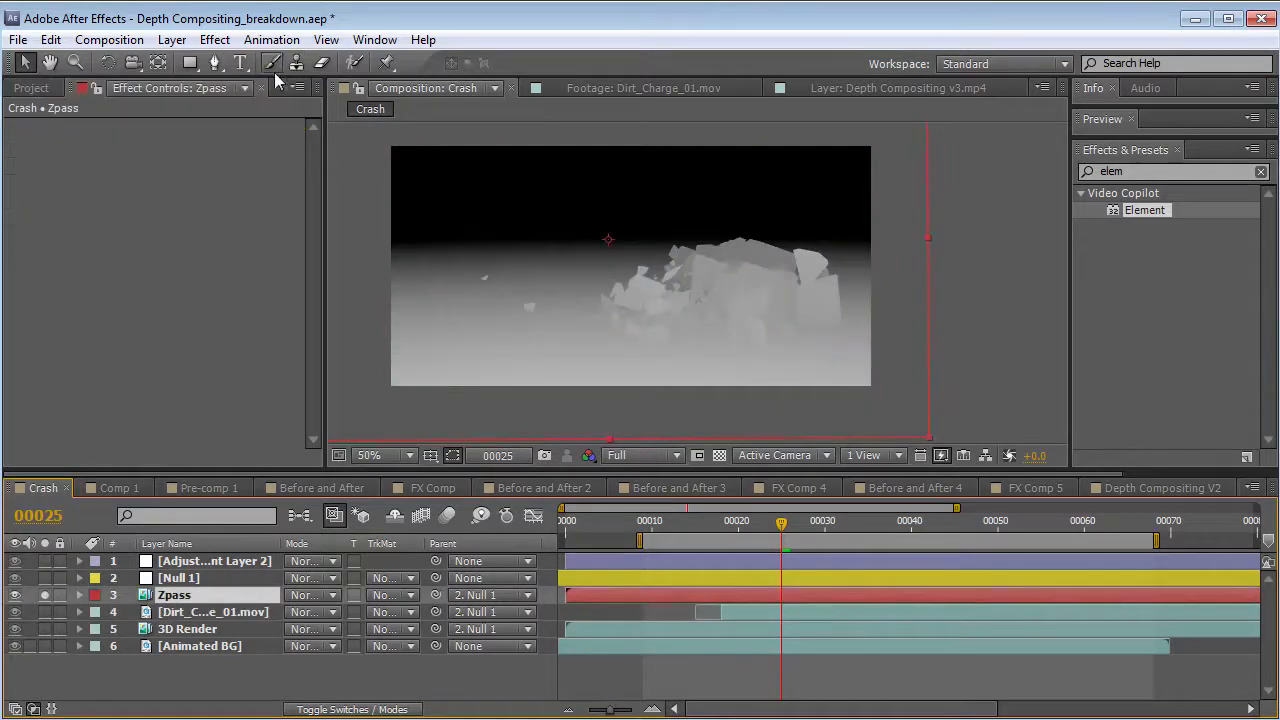
pyautogui.click(214, 39)
pyautogui.moveTo(450, 226)
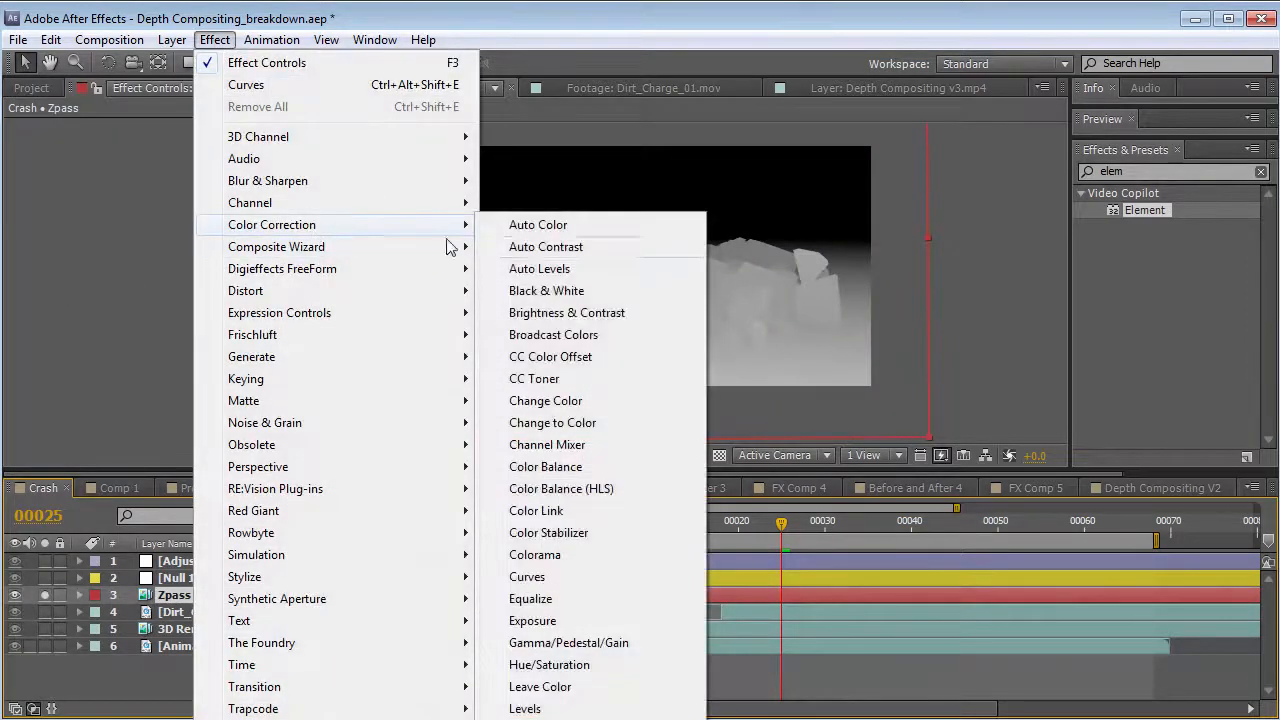
pyautogui.click(533, 621)
pyautogui.moveTo(192, 222); pyautogui.dragTo(112, 213)
pyautogui.moveTo(190, 177); pyautogui.dragTo(393, 180)
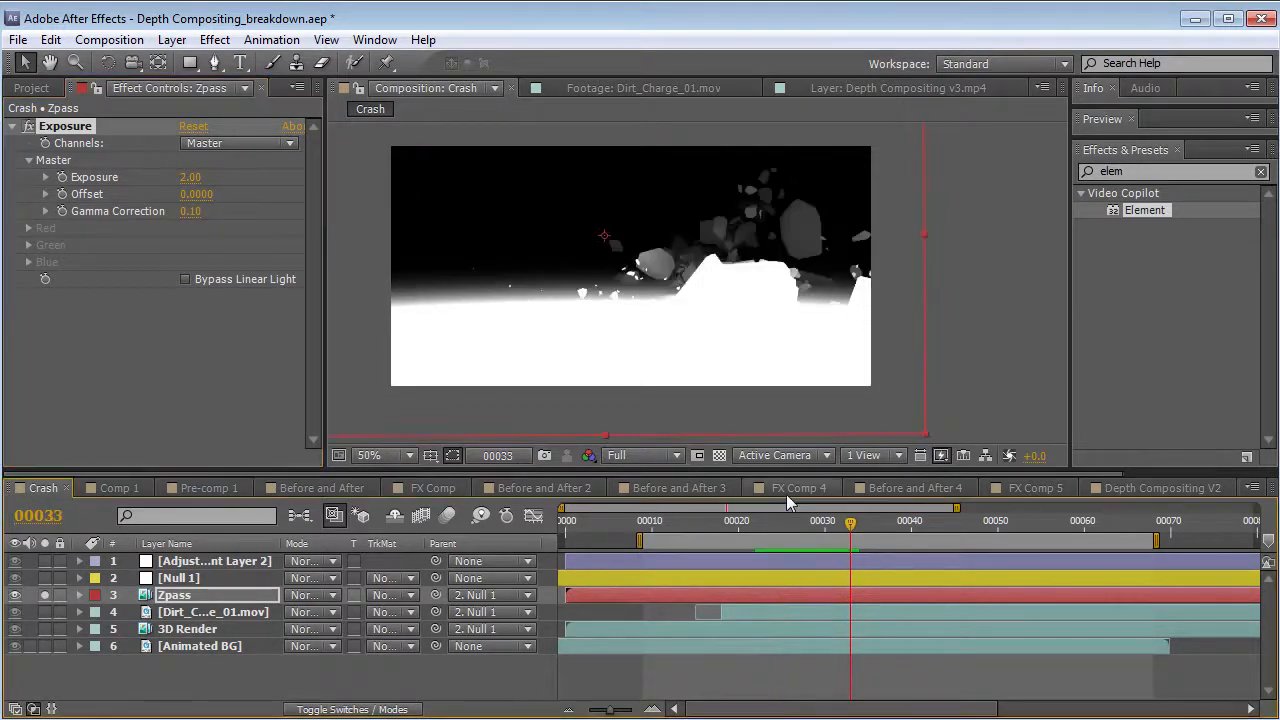
pyautogui.moveTo(187, 211); pyautogui.dragTo(172, 212)
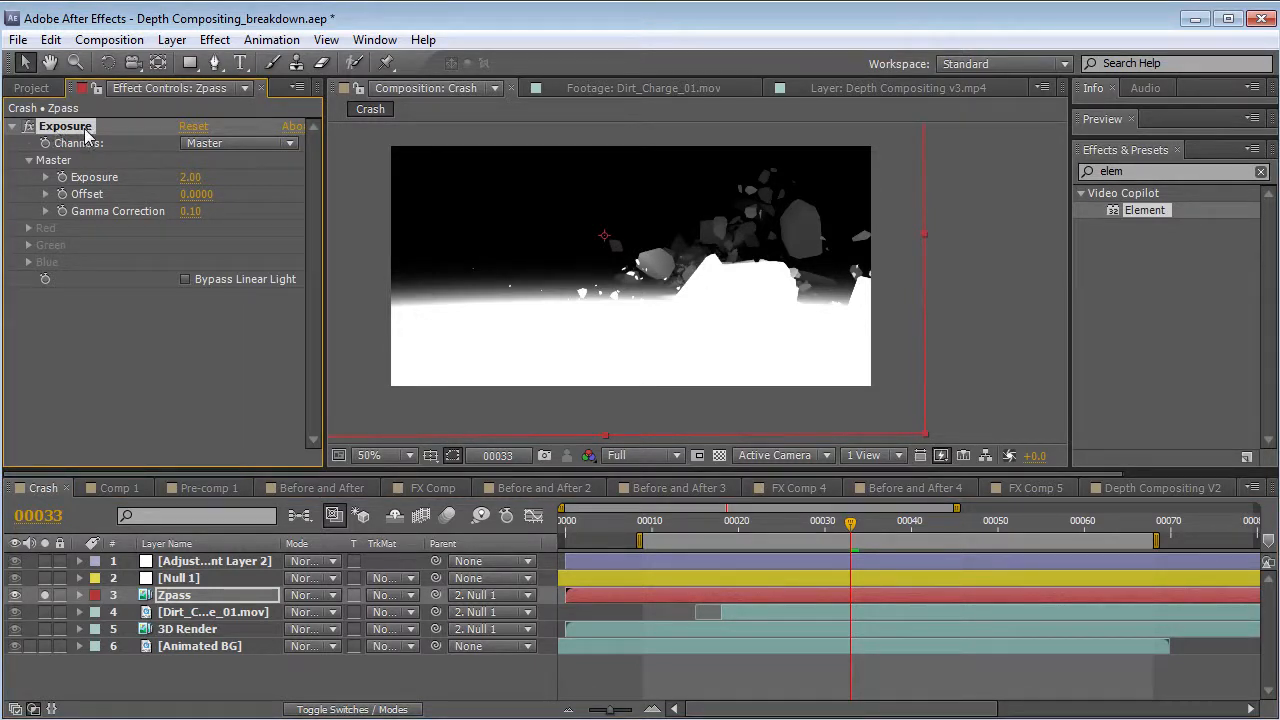
# - Duplicate the Exposure effect on Zpass and lower the first one's Exposure to 1.45 to shift the depth cutoff
pyautogui.hotkey('ctrl', 'd')
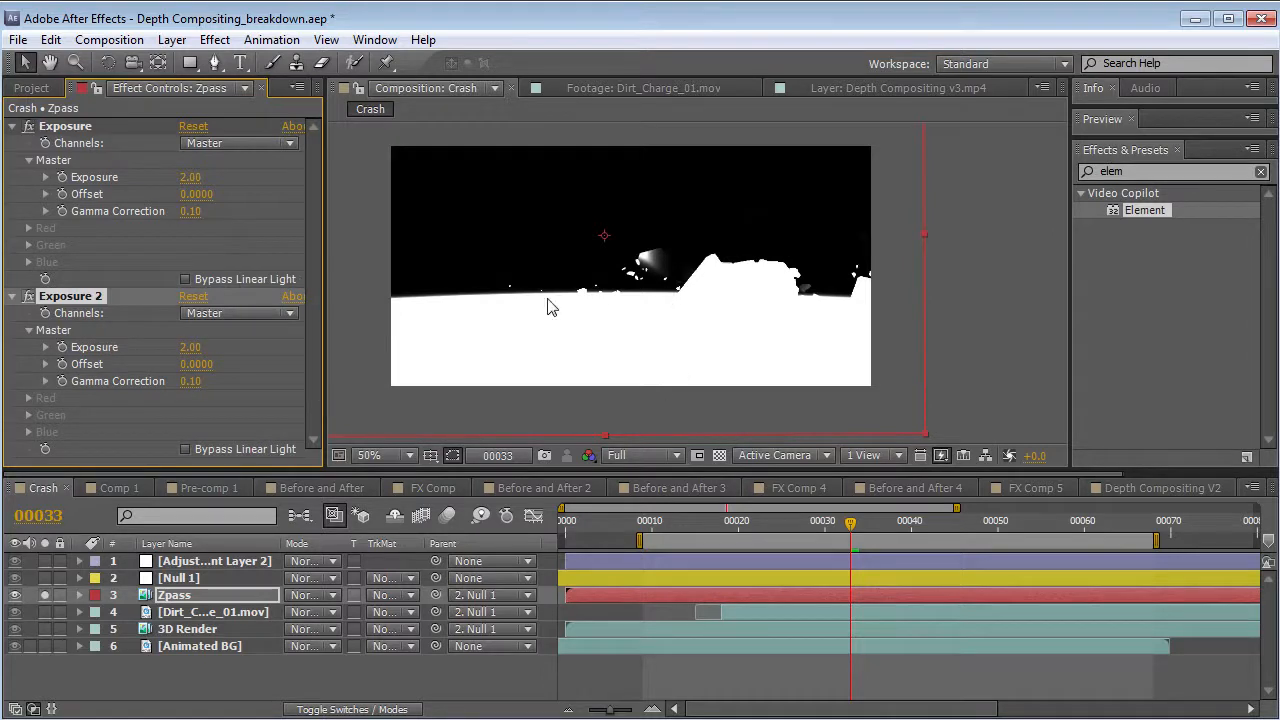
pyautogui.moveTo(849, 535); pyautogui.dragTo(817, 535)
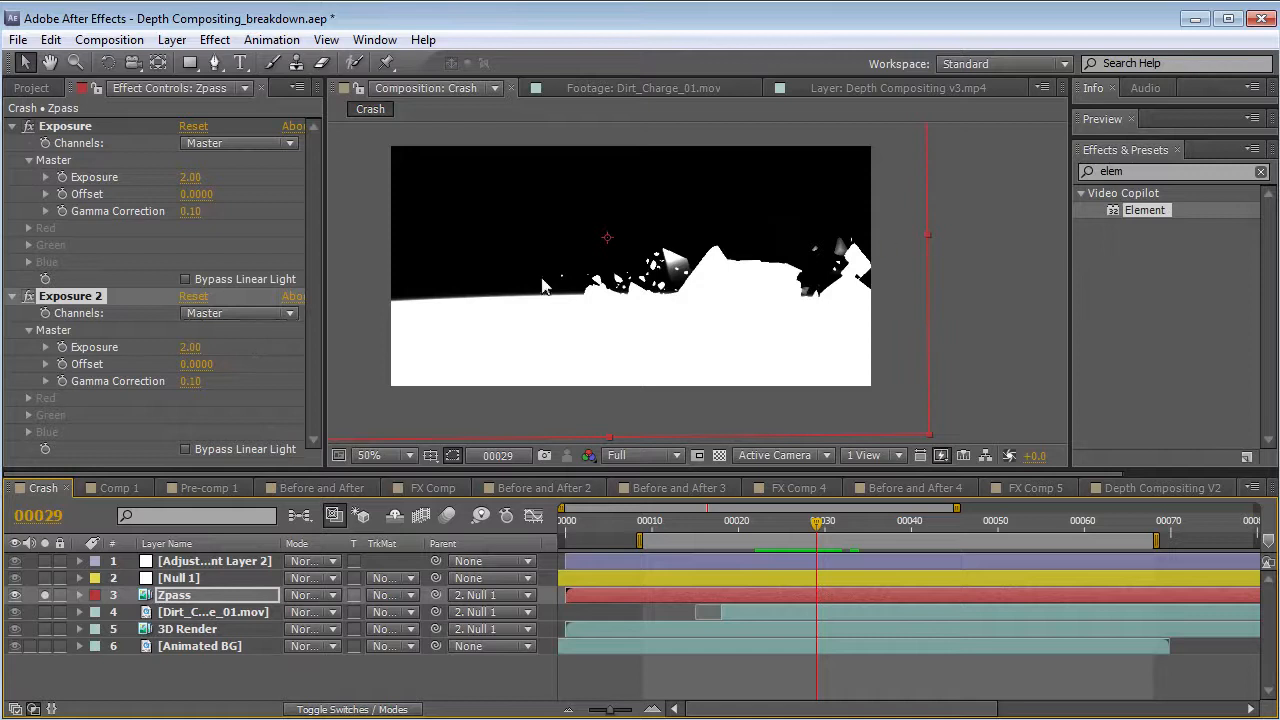
pyautogui.moveTo(190, 390); pyautogui.dragTo(220, 390)
pyautogui.moveTo(183, 352)
pyautogui.mouseDown()
pyautogui.moveTo(195, 350)
pyautogui.moveTo(170, 350)
pyautogui.moveTo(185, 350)
pyautogui.mouseUp()
pyautogui.hotkey('ctrl', 'z')
pyautogui.moveTo(203, 175)
pyautogui.mouseDown()
pyautogui.moveTo(163, 176)
pyautogui.moveTo(182, 179)
pyautogui.mouseUp()
pyautogui.moveTo(195, 386); pyautogui.dragTo(131, 386)
pyautogui.moveTo(190, 178)
pyautogui.mouseDown()
pyautogui.moveTo(233, 176)
pyautogui.moveTo(186, 192)
pyautogui.mouseUp()
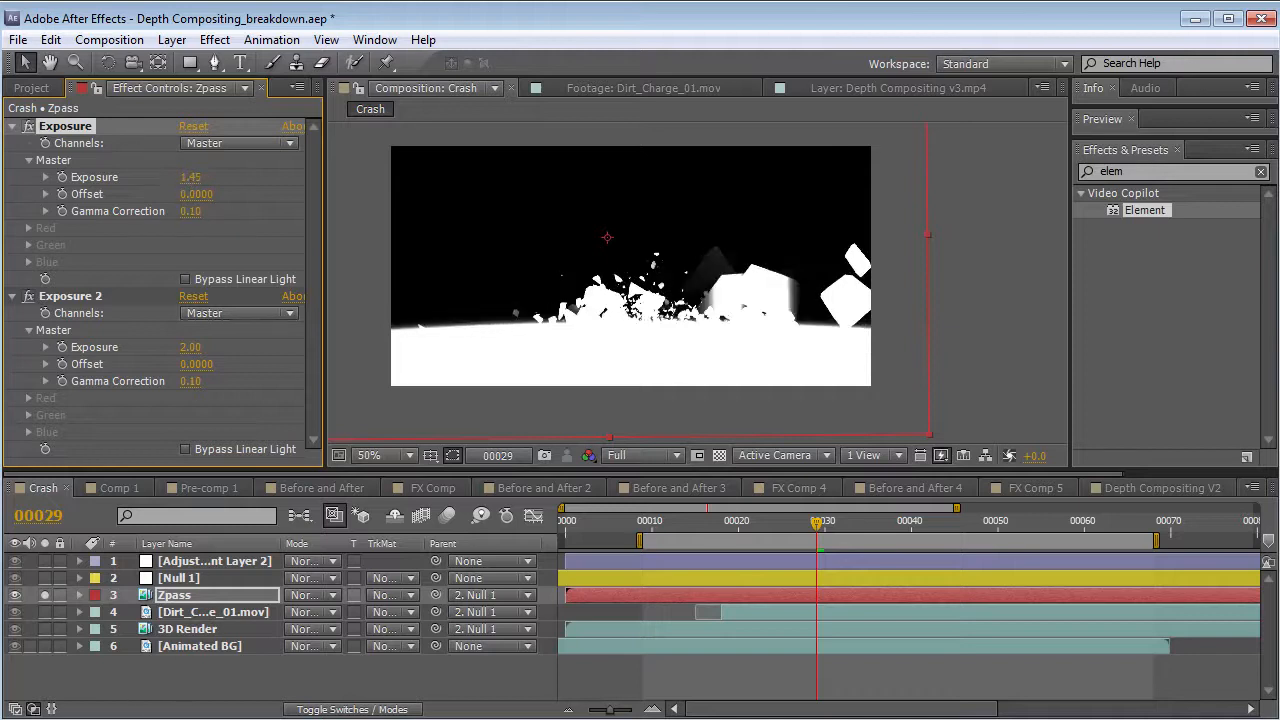
# - Turn off the Zpass solo and set the Dirt_Charge_01.mov track matte to Luma Inverted Matte "Zpass"
pyautogui.click(215, 613)
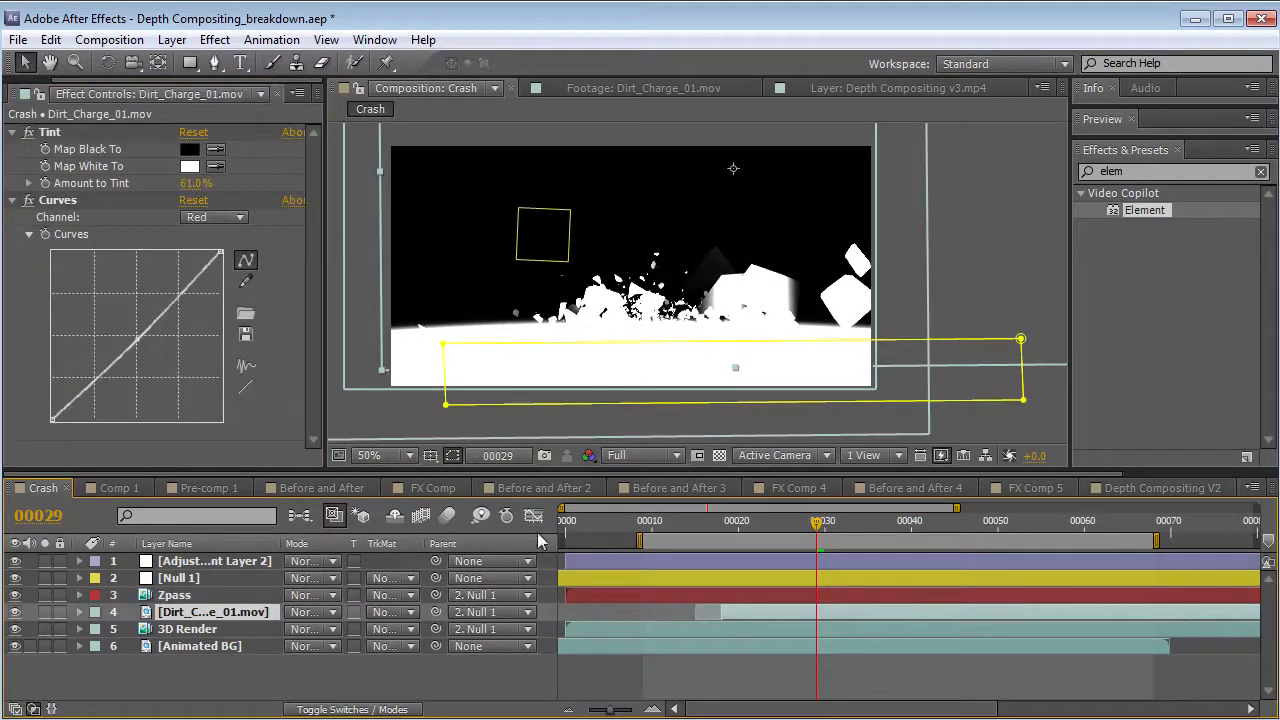
pyautogui.click(392, 612)
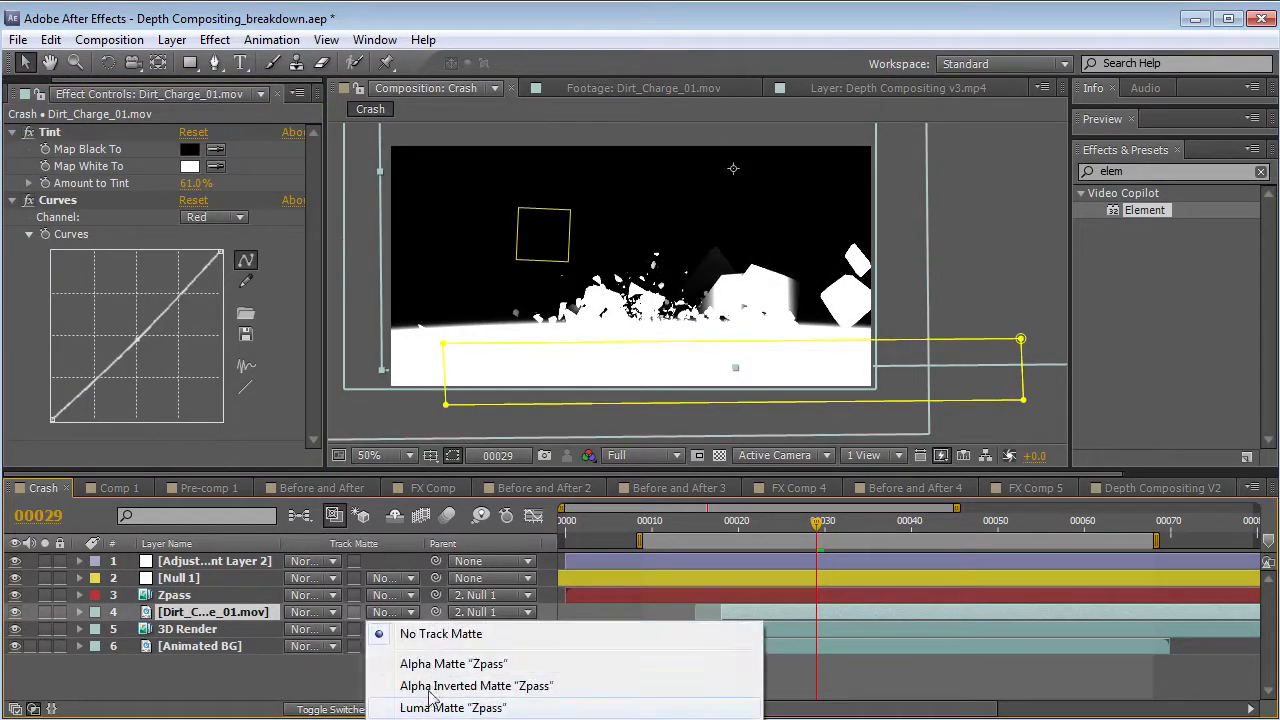
pyautogui.click(470, 719)
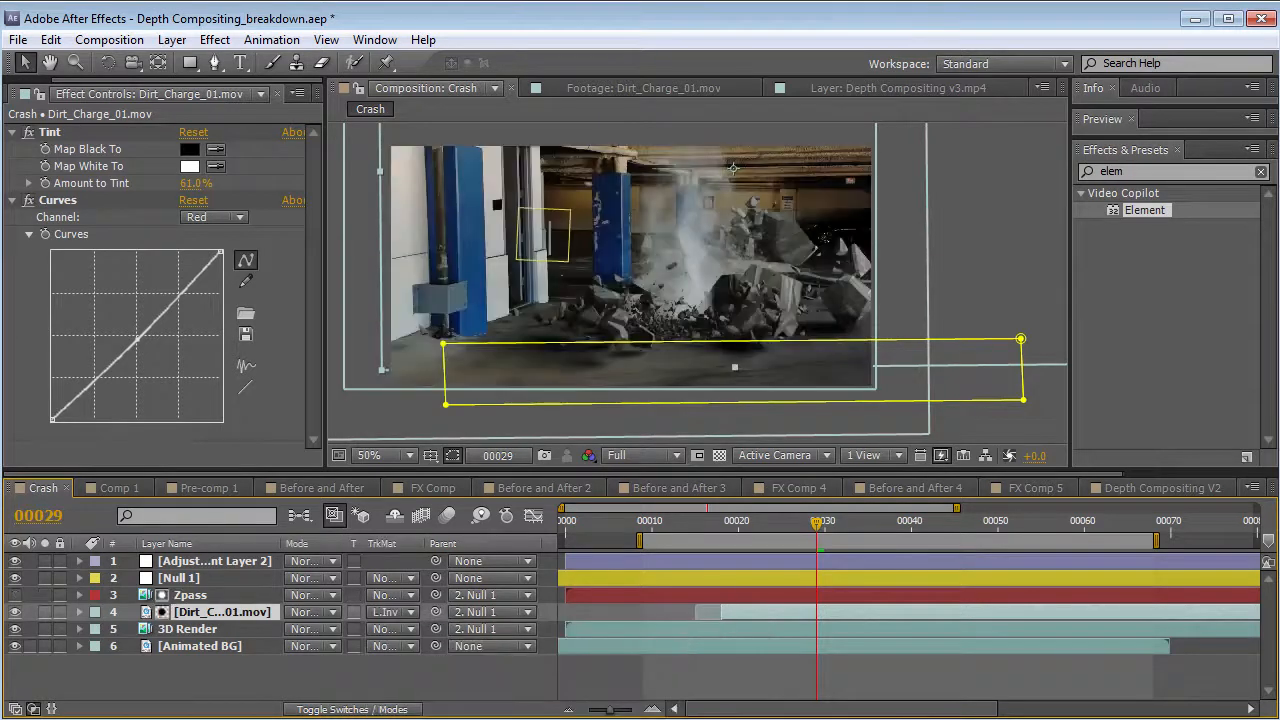
pyautogui.click(390, 612)
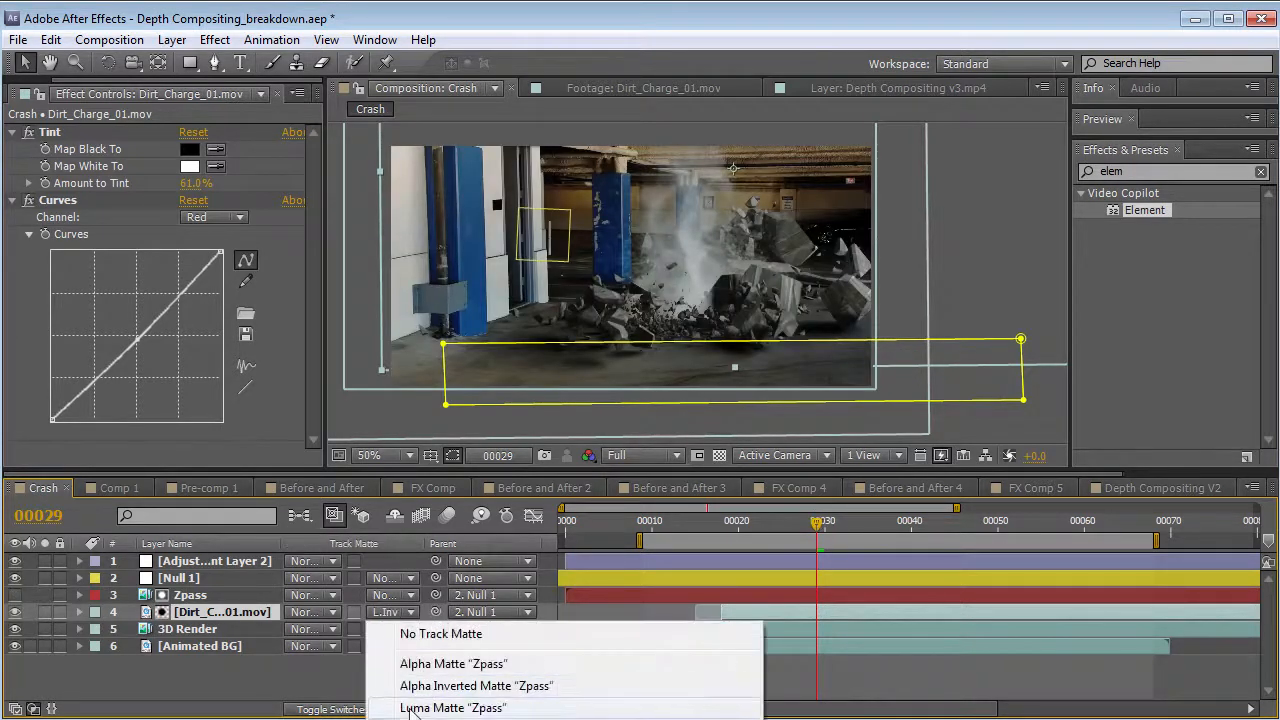
pyautogui.click(470, 719)
# - Check how the matted dust sits behind the debris between frames 19 and 25
pyautogui.moveTo(776, 523); pyautogui.dragTo(725, 578)
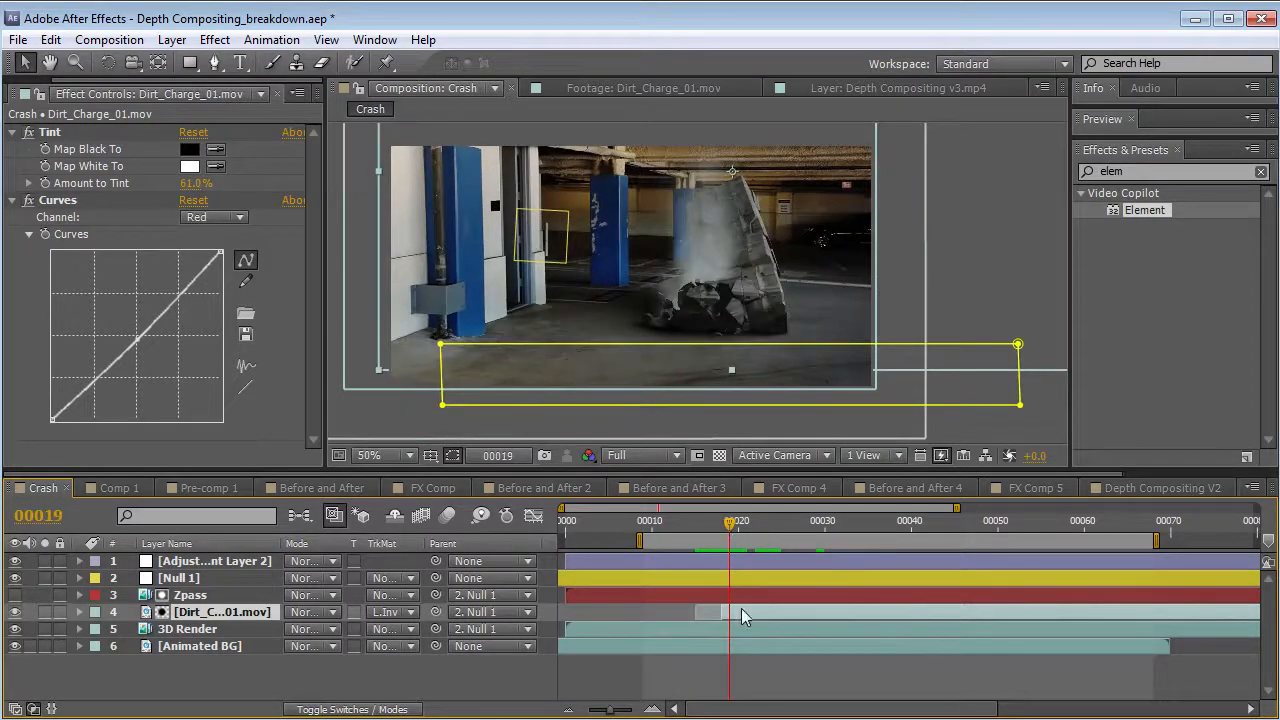
pyautogui.press('.')
pyautogui.moveTo(721, 517); pyautogui.dragTo(781, 540)
pyautogui.press(',')
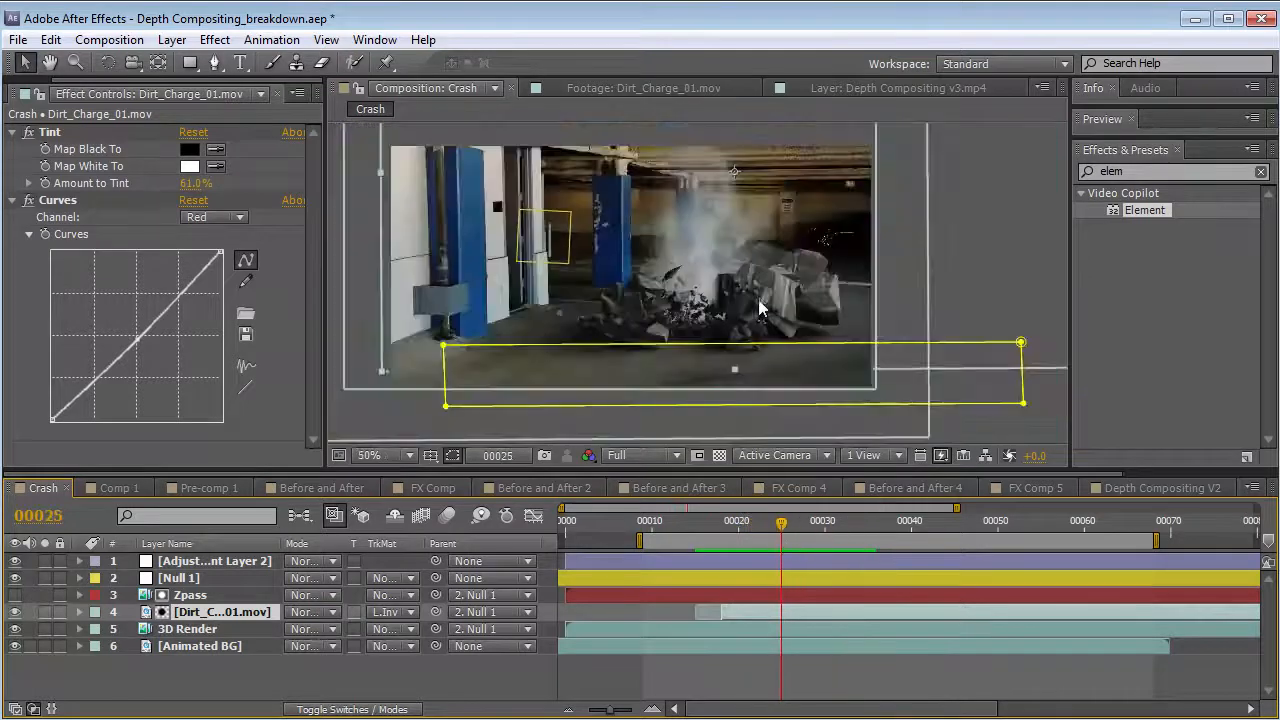
pyautogui.press('space')
pyautogui.moveTo(760, 308); pyautogui.dragTo(759, 338)
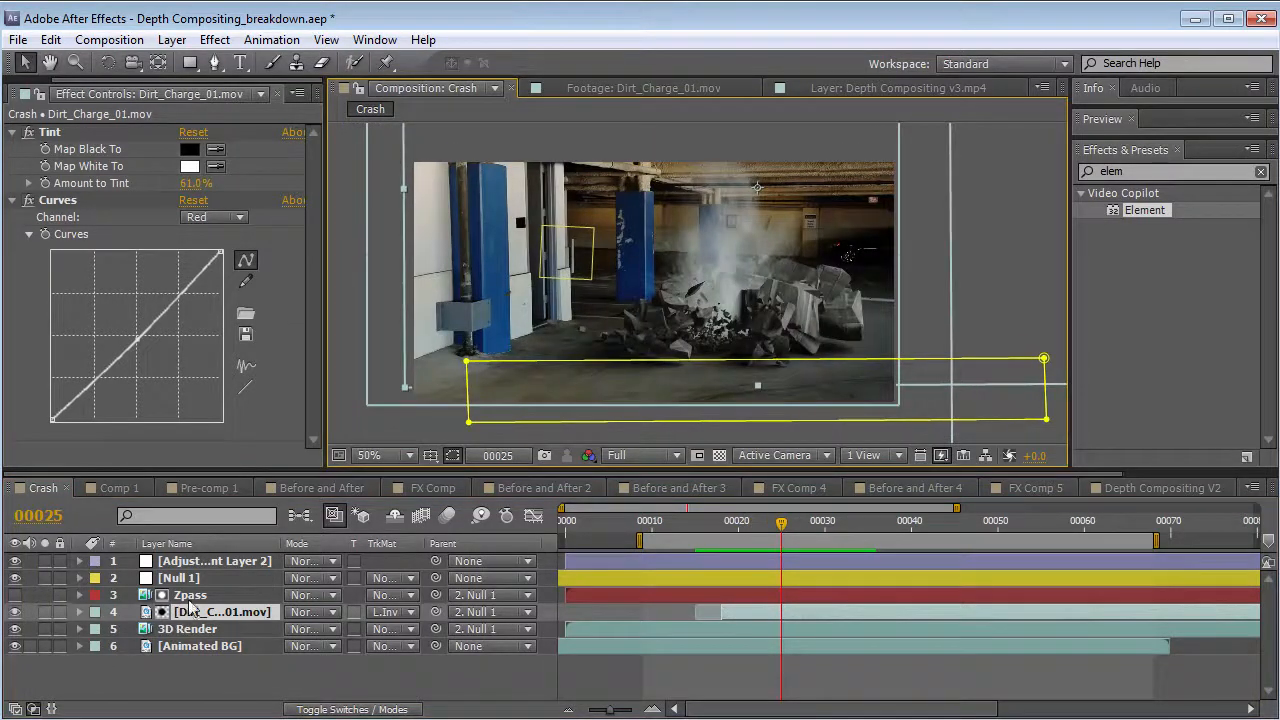
# - Set the first Exposure effect on Zpass to Exposure 0.65 and Gamma Correction 0.46, and preview the composite
pyautogui.click(189, 597)
pyautogui.moveTo(187, 216); pyautogui.dragTo(137, 199)
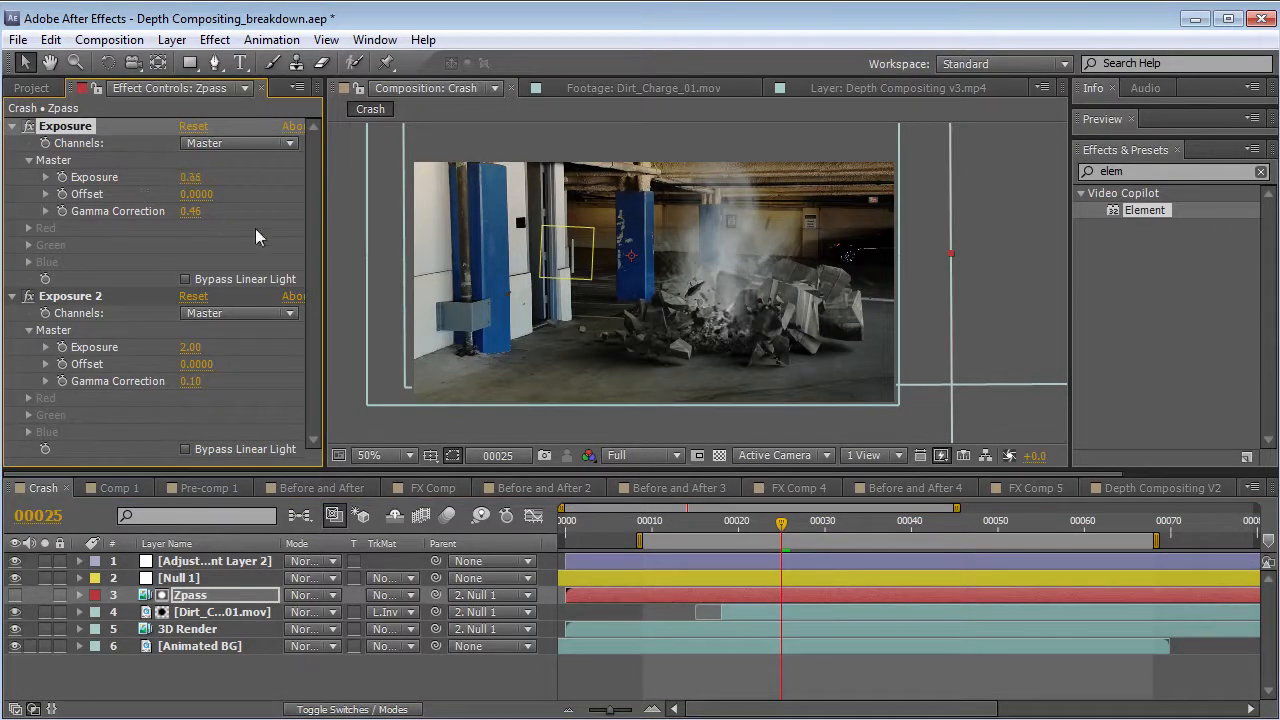
pyautogui.scroll(1, 692, 343)
pyautogui.scroll(-1, 692, 344)
pyautogui.press('KP_0')
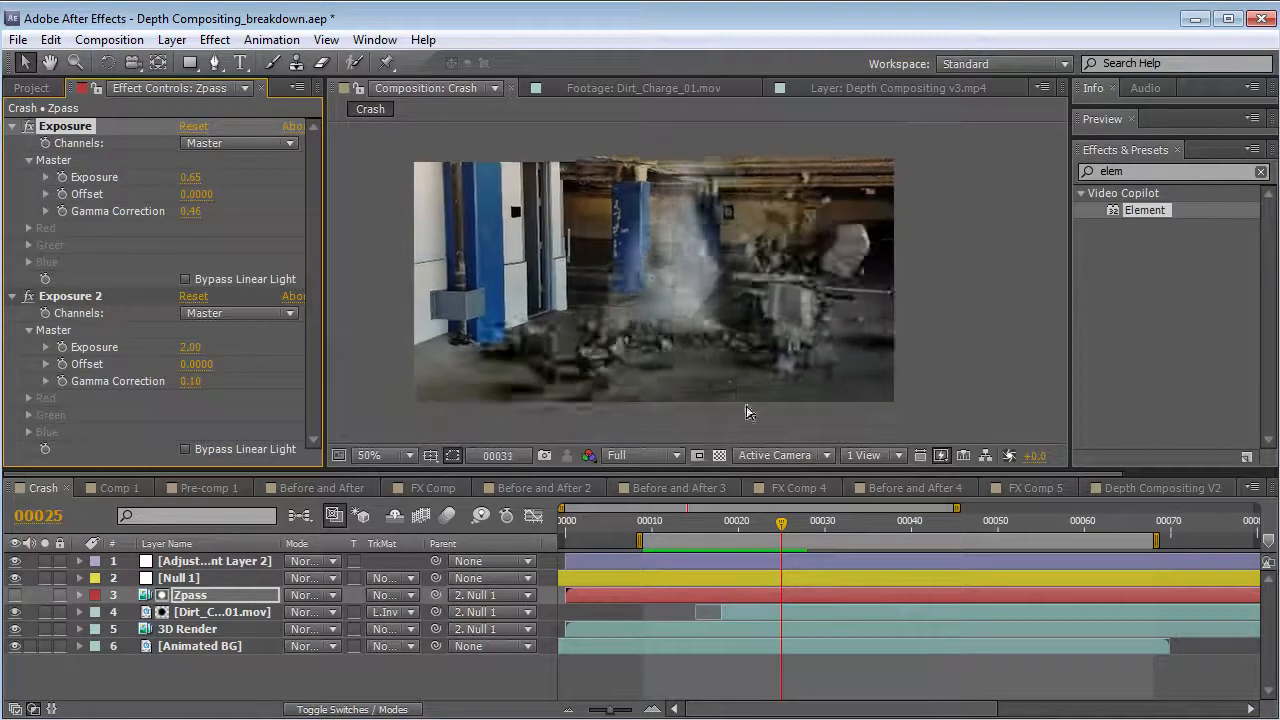
# - Set Exposure 2's Exposure value to 1.70 on Zpass and preview the crash again
pyautogui.click(723, 583)
pyautogui.moveTo(190, 362); pyautogui.dragTo(162, 362)
pyautogui.press('KP_0')
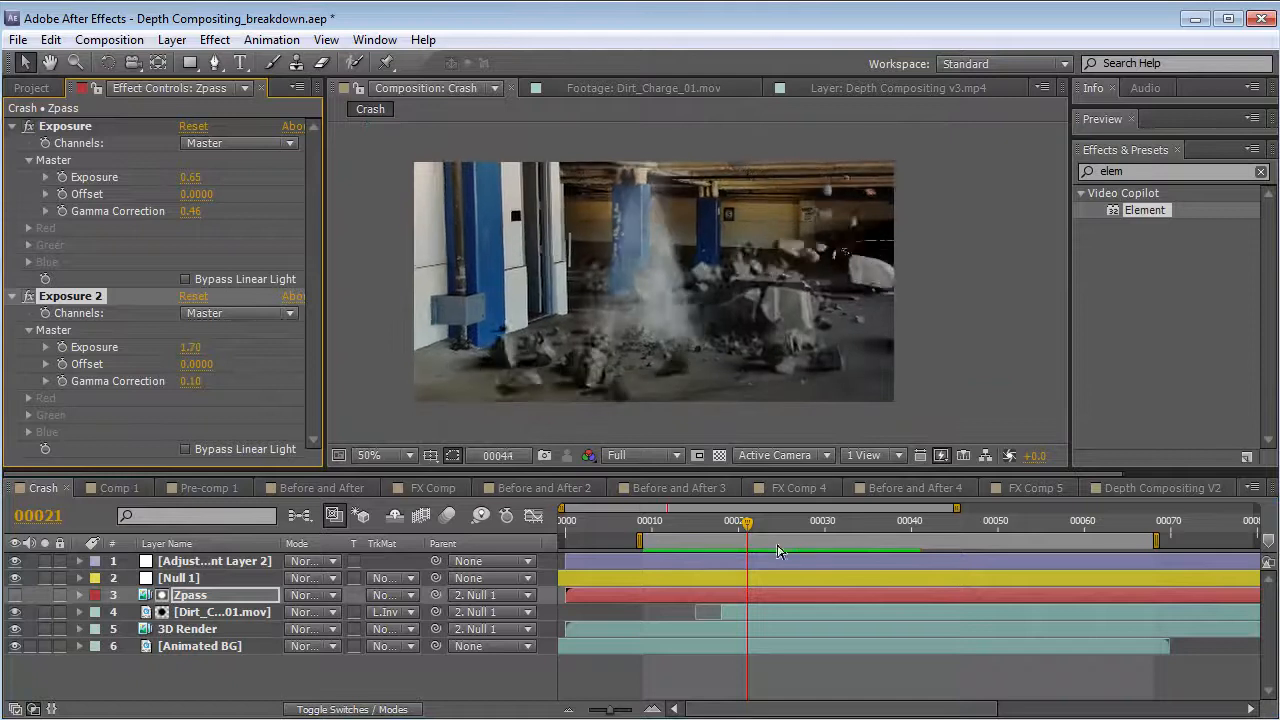
# - Examine the dust matte around the debris at 100% from frame 21 to frame 36
pyautogui.click(744, 520)
pyautogui.moveTo(743, 520)
pyautogui.mouseDown()
pyautogui.moveTo(797, 520)
pyautogui.moveTo(755, 525)
pyautogui.mouseUp()
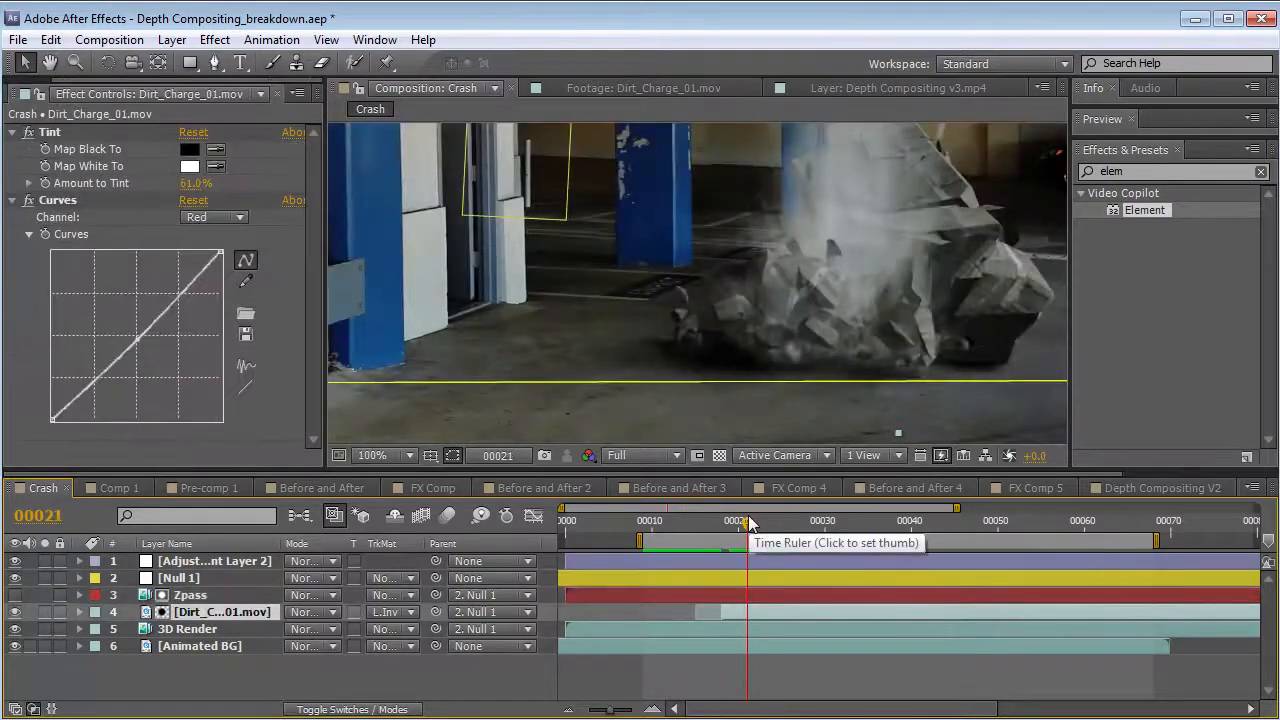
pyautogui.moveTo(750, 521); pyautogui.dragTo(879, 518)
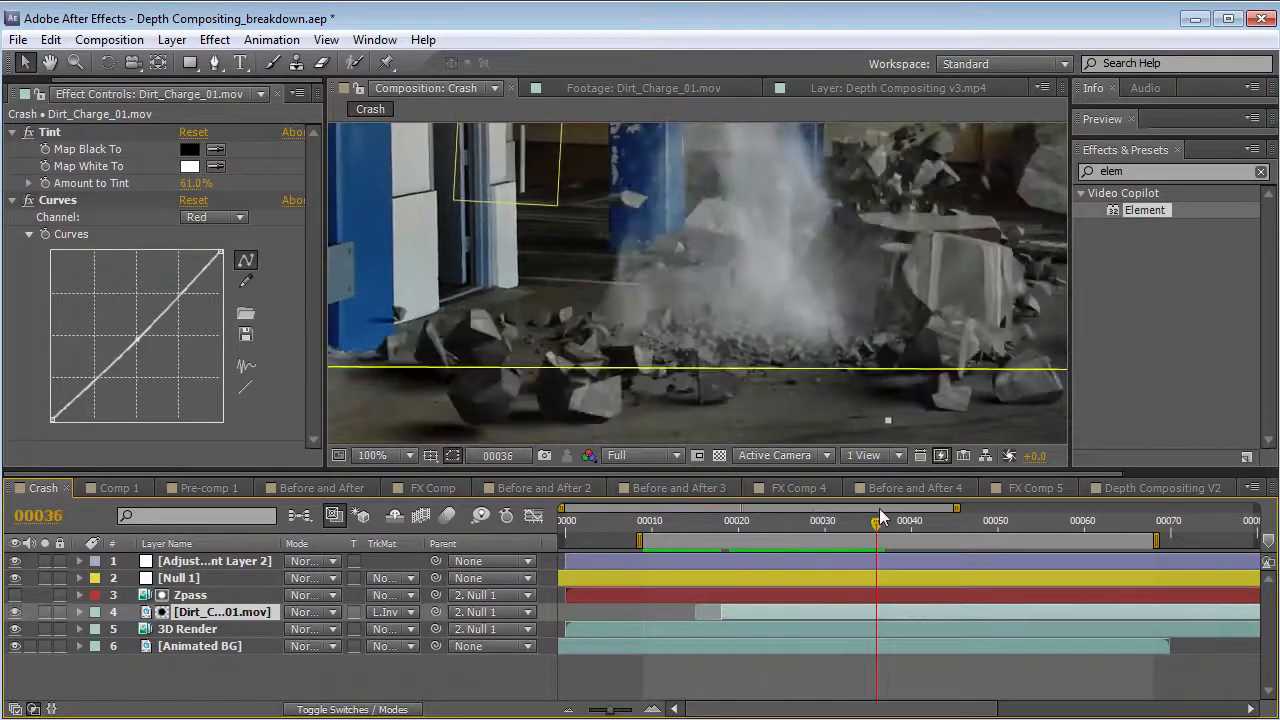
# - Duplicate the Zpass layer together with its matted Dirt_Charge_01 dust layer
pyautogui.press(',')
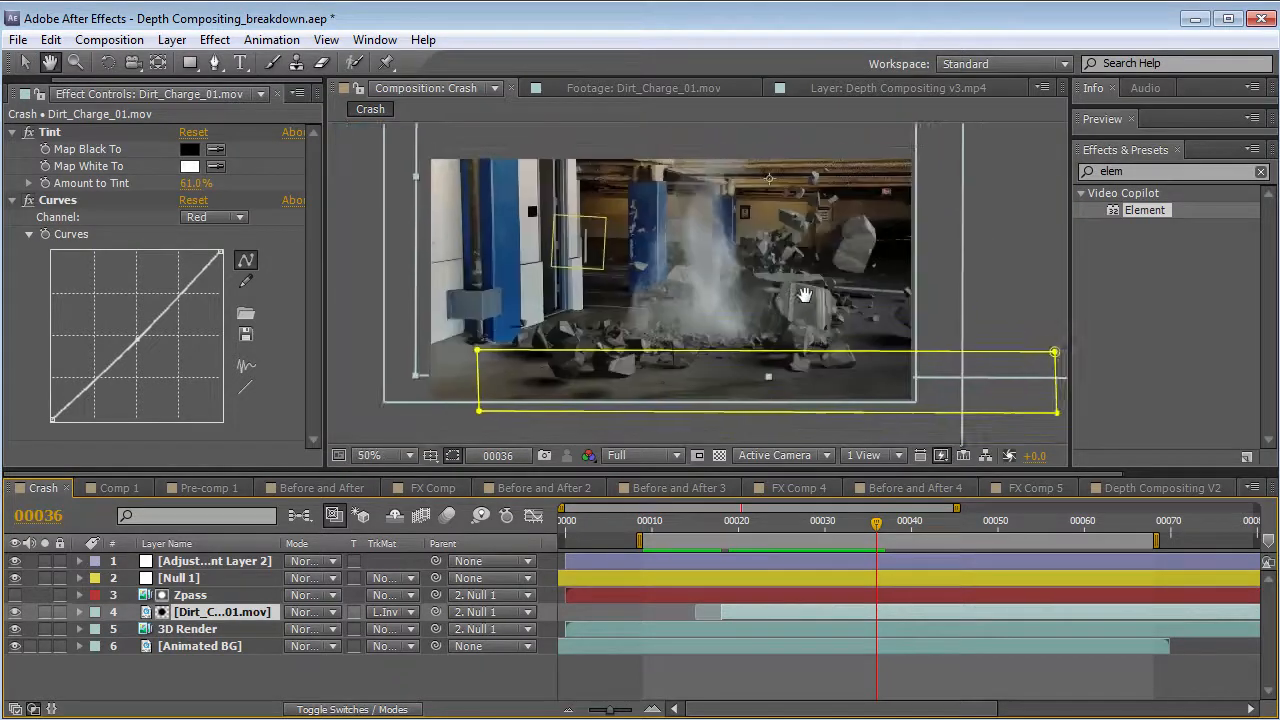
pyautogui.moveTo(722, 521); pyautogui.dragTo(806, 538)
pyautogui.click(186, 595)
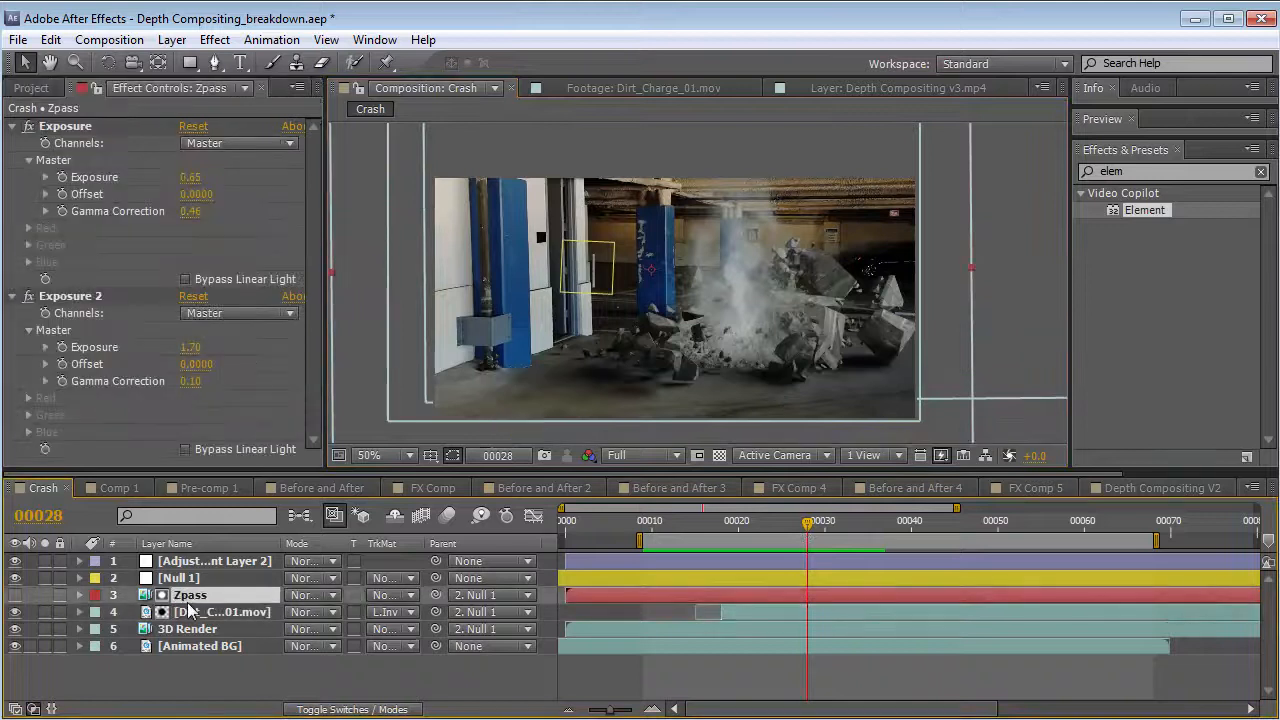
pyautogui.keyDown('shift'); pyautogui.click(186, 612); pyautogui.keyUp('shift')
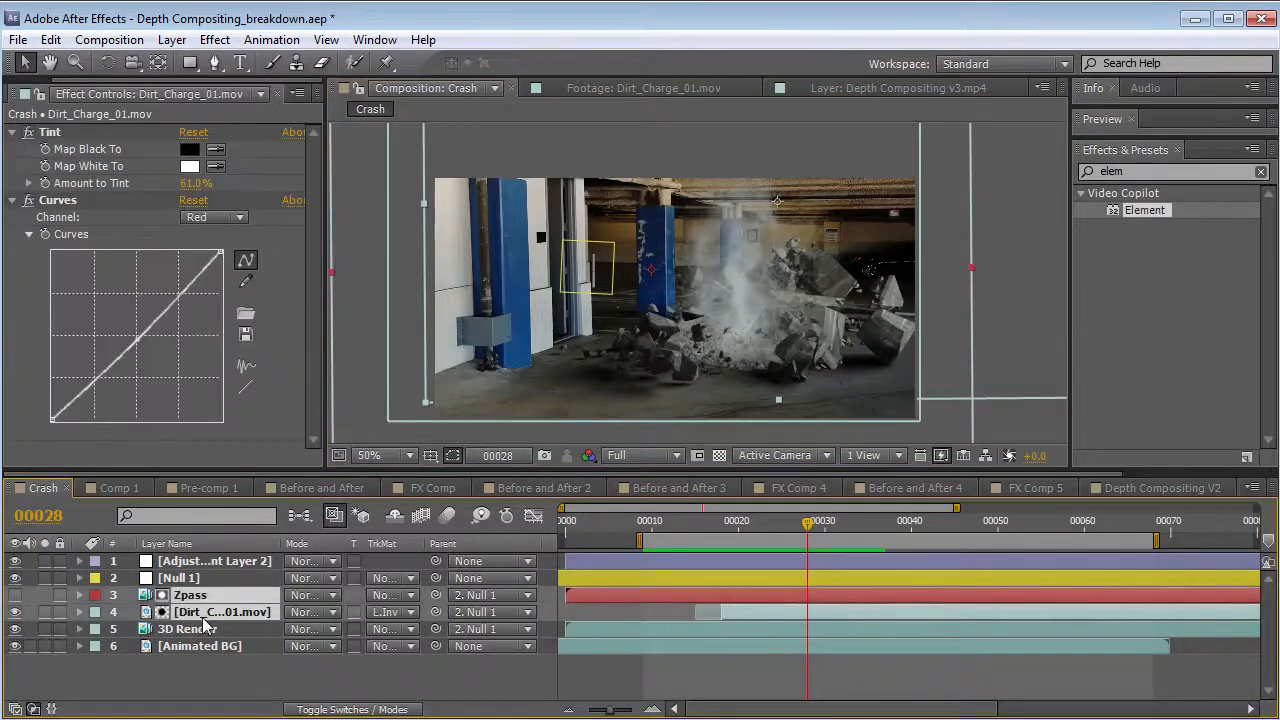
pyautogui.hotkey('ctrl', 'd')
pyautogui.click(188, 629)
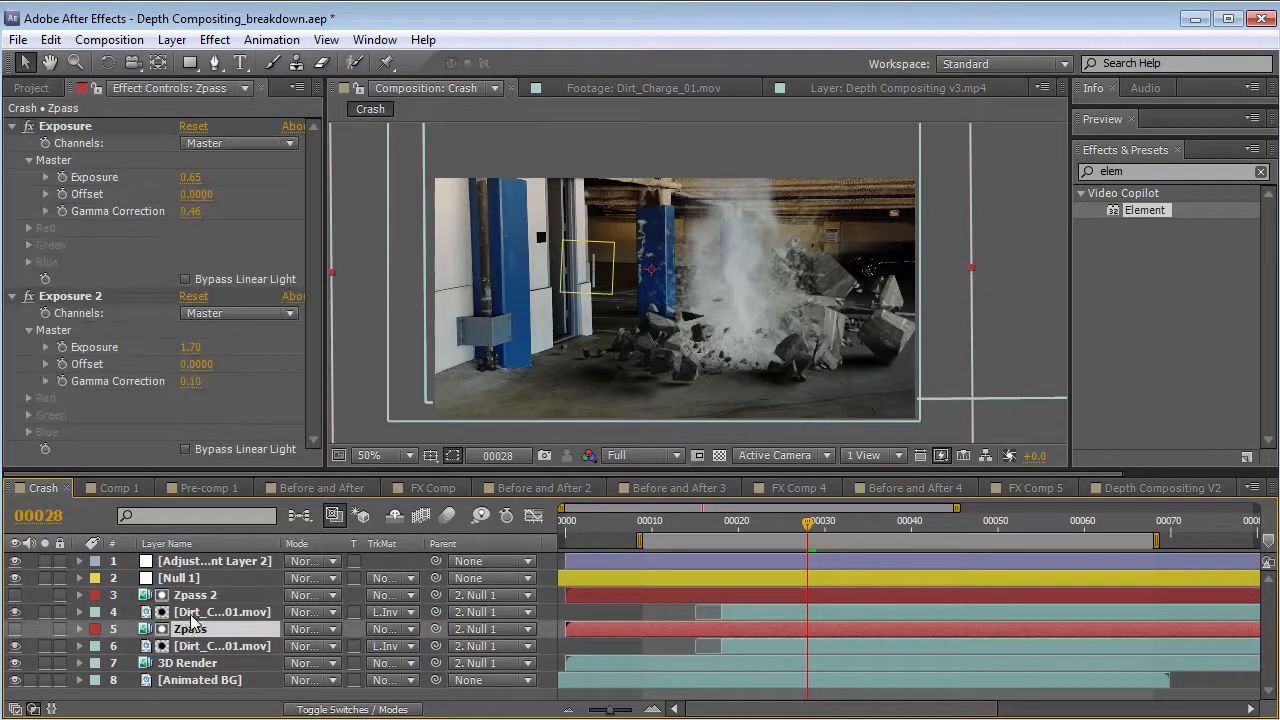
# - Shift the upper Dirt_Charge_01 copy later so it begins around frame 24, and reposition it over the debris on the right
pyautogui.moveTo(742, 611); pyautogui.dragTo(777, 611)
pyautogui.moveTo(746, 529); pyautogui.dragTo(770, 533)
pyautogui.moveTo(772, 617); pyautogui.dragTo(785, 614)
pyautogui.moveTo(752, 348); pyautogui.dragTo(788, 308)
# - Set the first Exposure effect on Zpass 2 to Exposure 1.02 while checking its dust layer in isolation
pyautogui.click(180, 597)
pyautogui.click(45, 612)
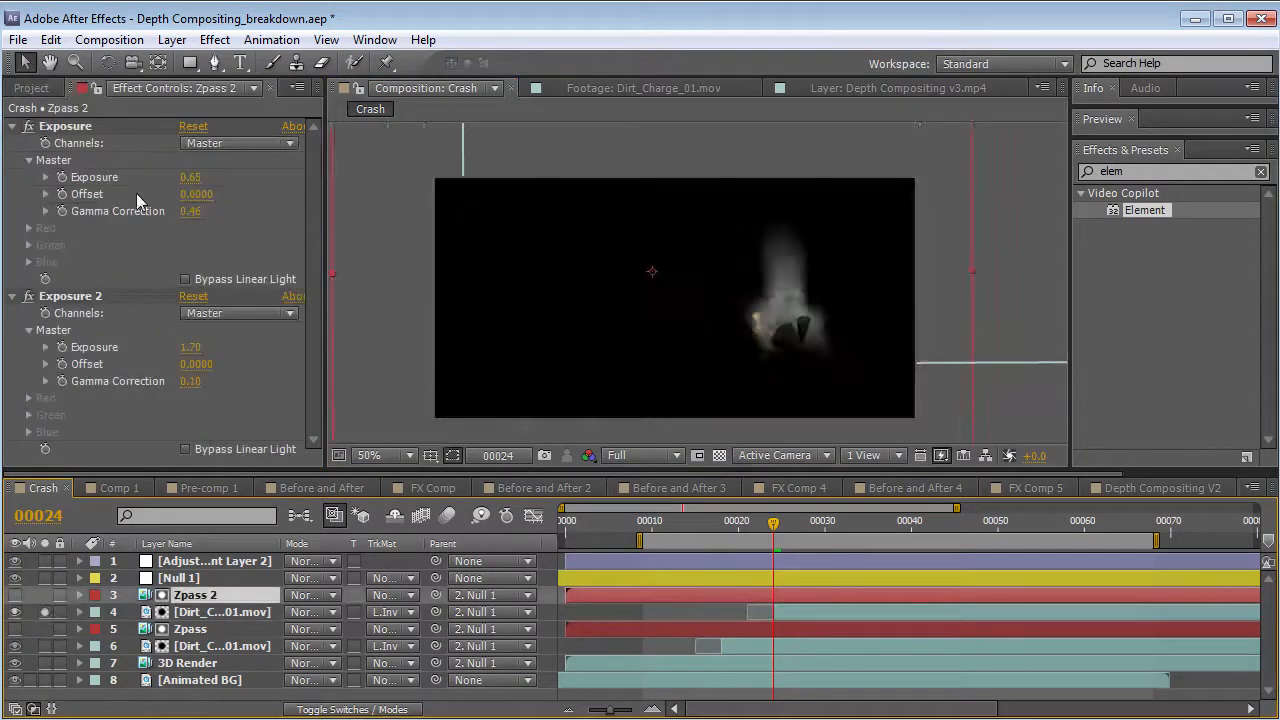
pyautogui.moveTo(190, 185); pyautogui.dragTo(226, 178)
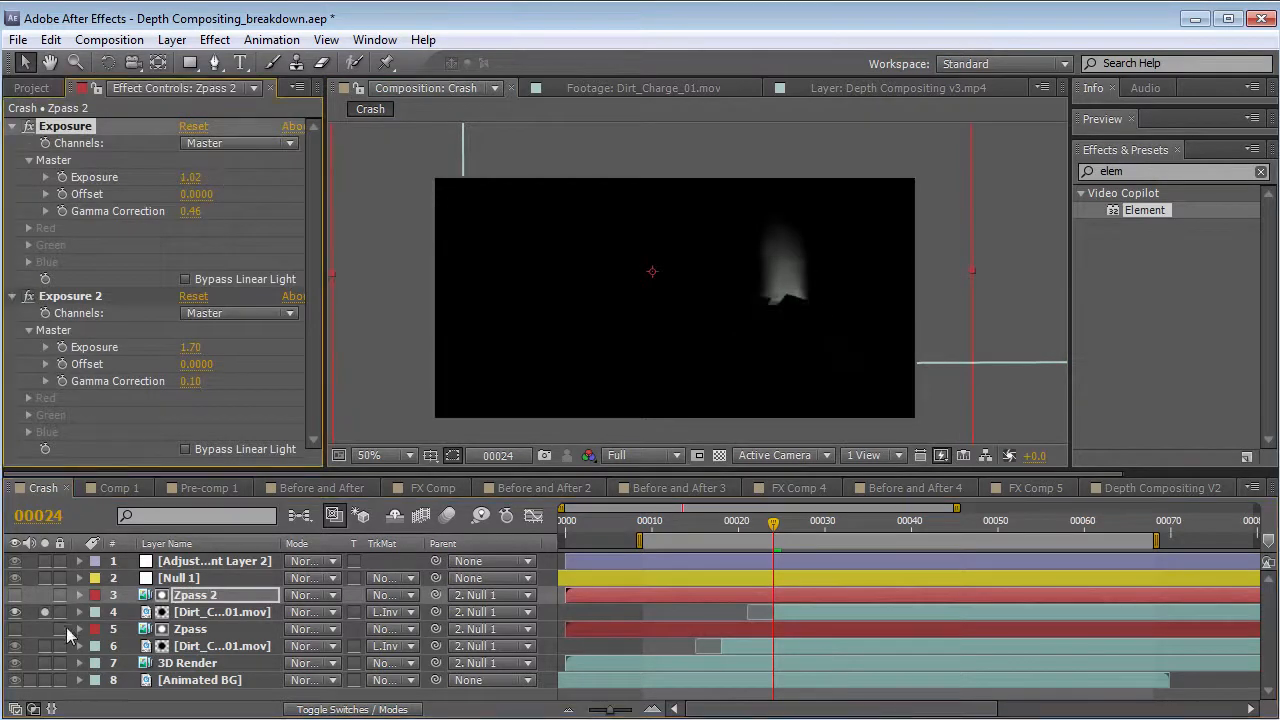
pyautogui.click(45, 612)
# - Rotate the upper Dirt_Charge_01 copy in the frame 32 view so its plume tilts differently from the original
pyautogui.moveTo(760, 530); pyautogui.dragTo(847, 563)
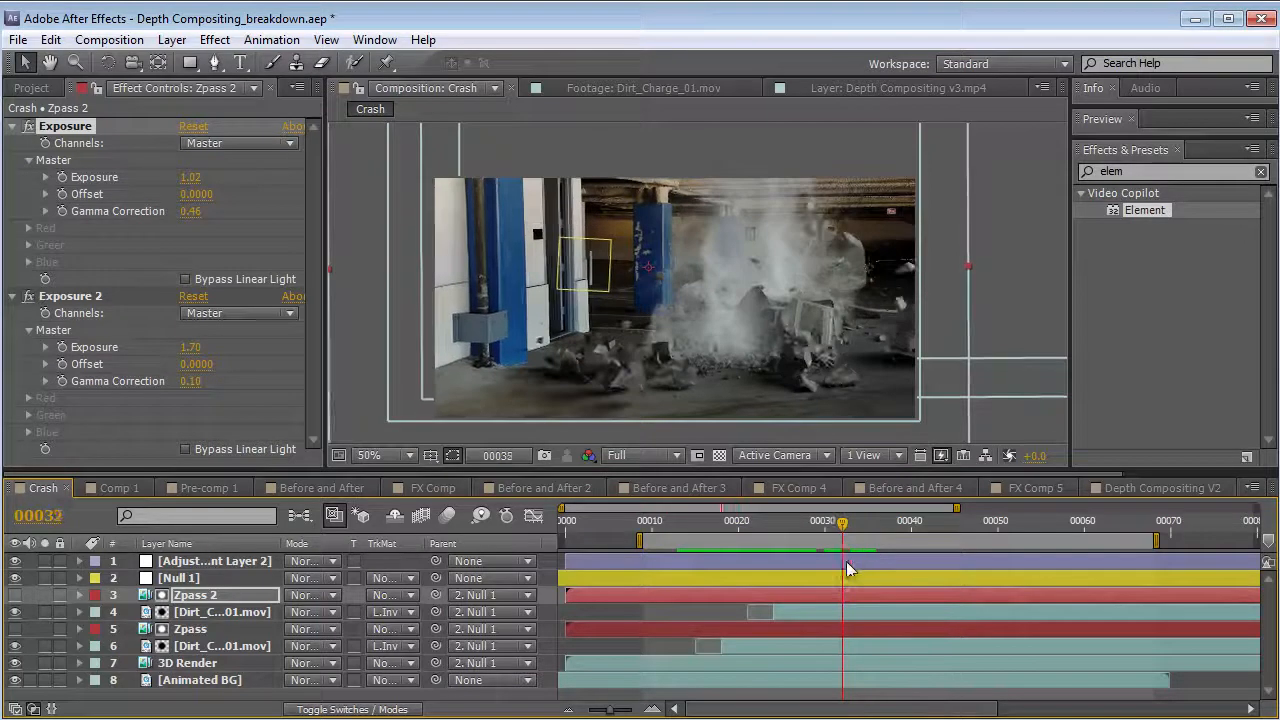
pyautogui.click(807, 615)
pyautogui.press('w')
pyautogui.moveTo(798, 297); pyautogui.dragTo(772, 268)
pyautogui.press('v')
# - Mirror and scale the upper Dirt_Charge_01 copy to -123.0, 84.2%, and preview the crash
pyautogui.press('s')
pyautogui.moveTo(355, 628); pyautogui.dragTo(335, 624)
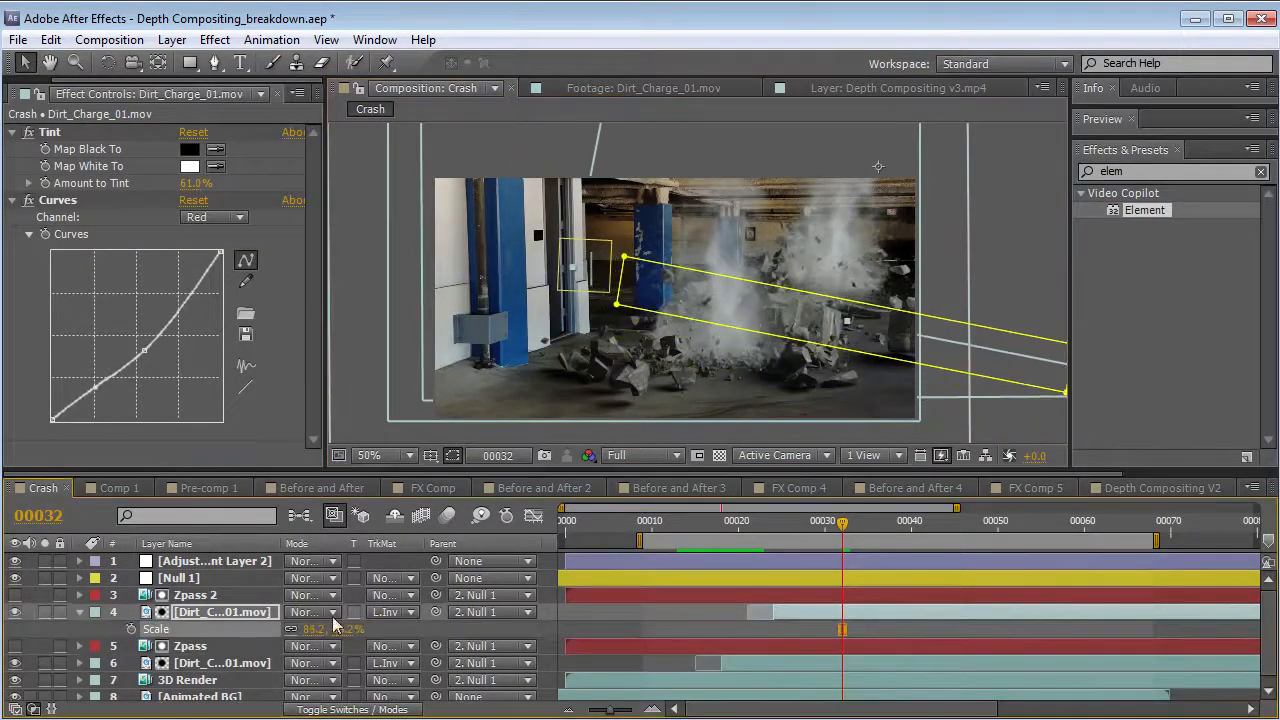
pyautogui.press('space')
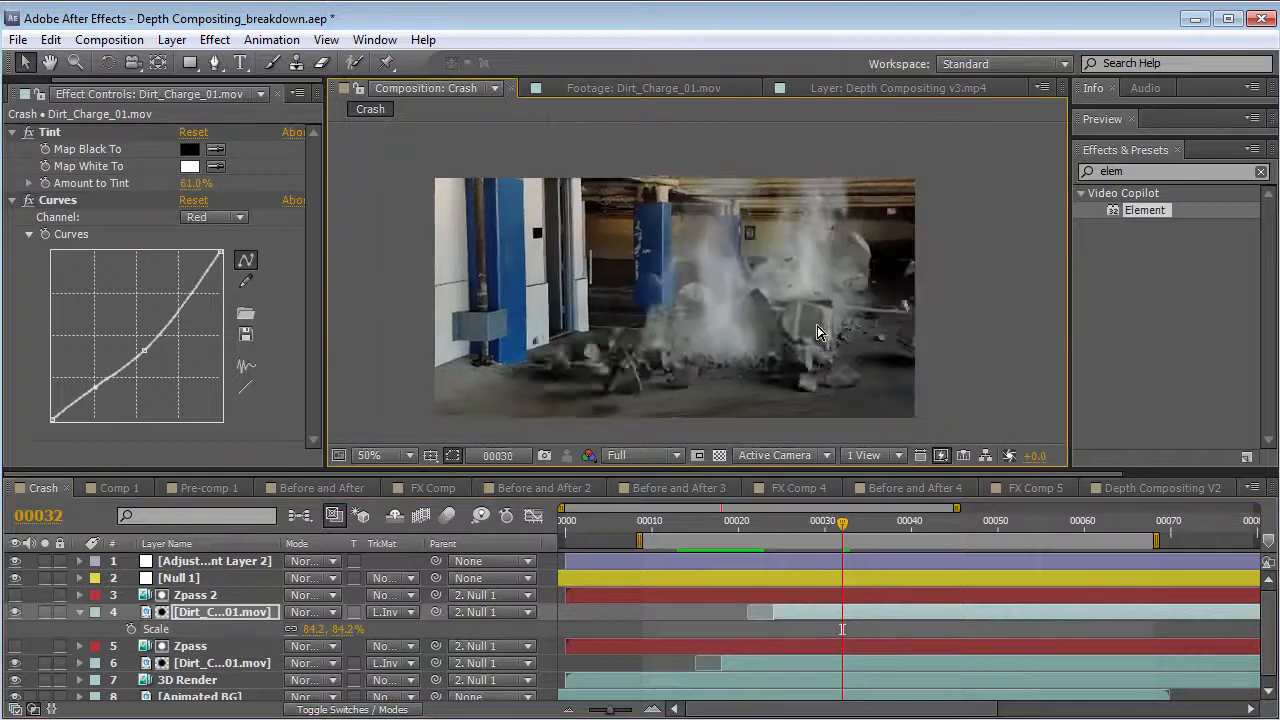
pyautogui.press('space')
pyautogui.click(783, 549)
pyautogui.moveTo(766, 528); pyautogui.dragTo(842, 530)
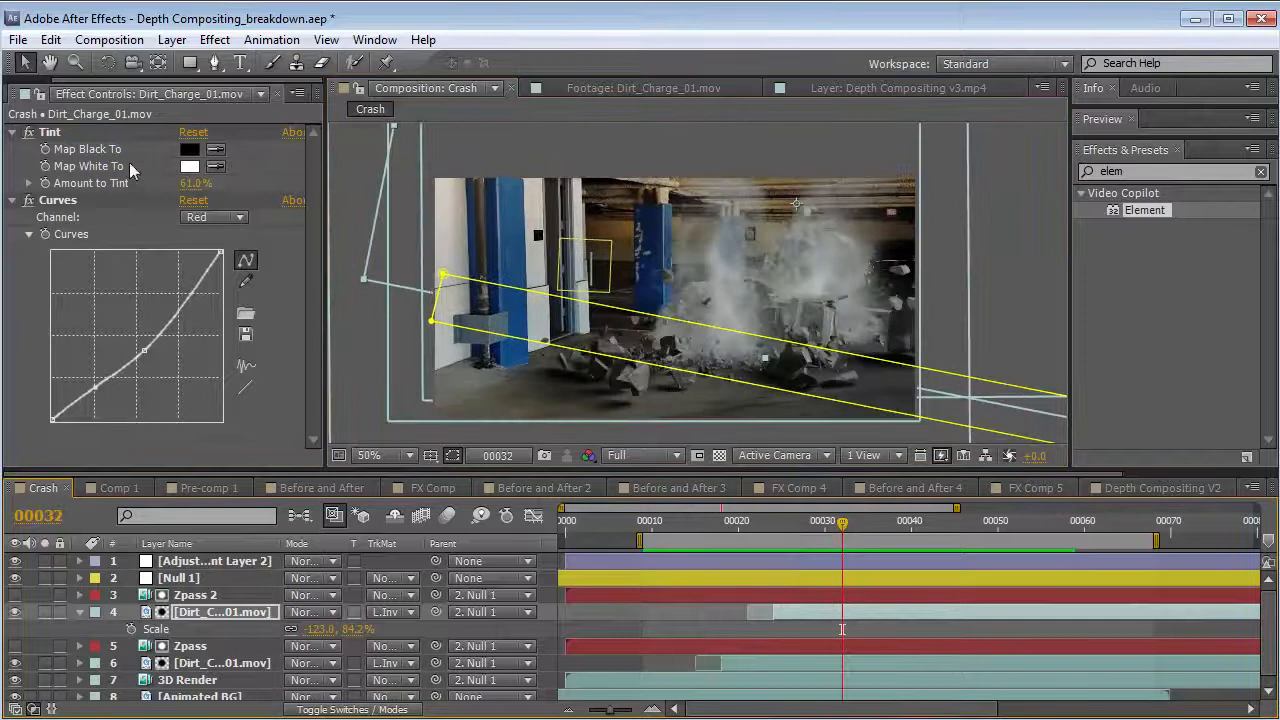
# - Add Dust_Wave_02.mov above the upper Dirt_Charge_01 layer and draw a rectangular mask around the dust wave
pyautogui.click(28, 93)
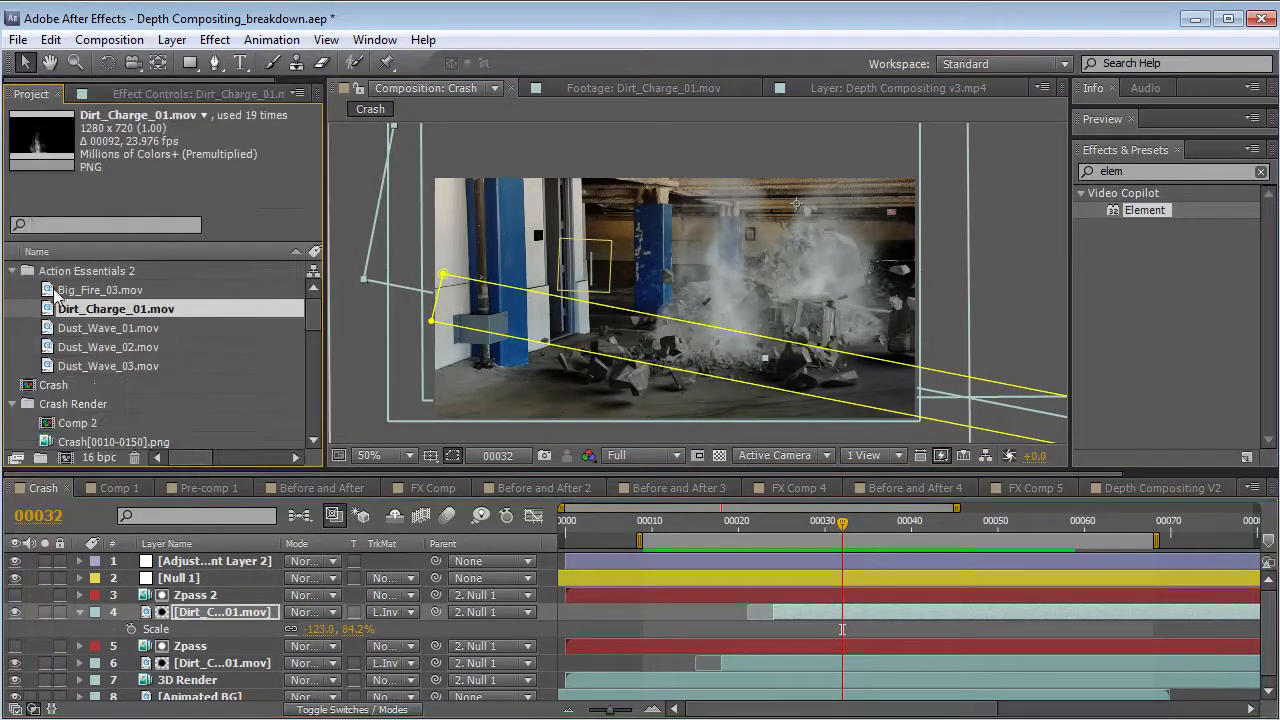
pyautogui.moveTo(52, 353)
pyautogui.mouseDown()
pyautogui.moveTo(160, 356)
pyautogui.moveTo(651, 586)
pyautogui.moveTo(754, 616)
pyautogui.moveTo(796, 605)
pyautogui.mouseUp()
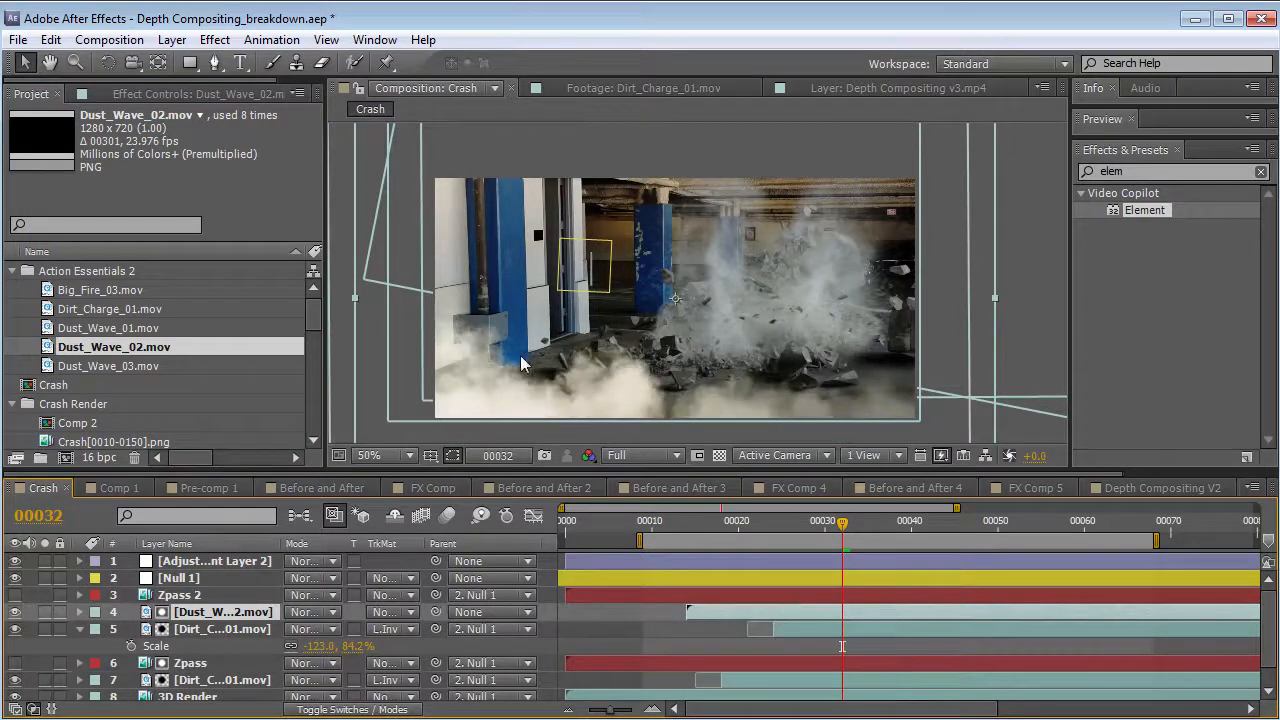
pyautogui.press('q')
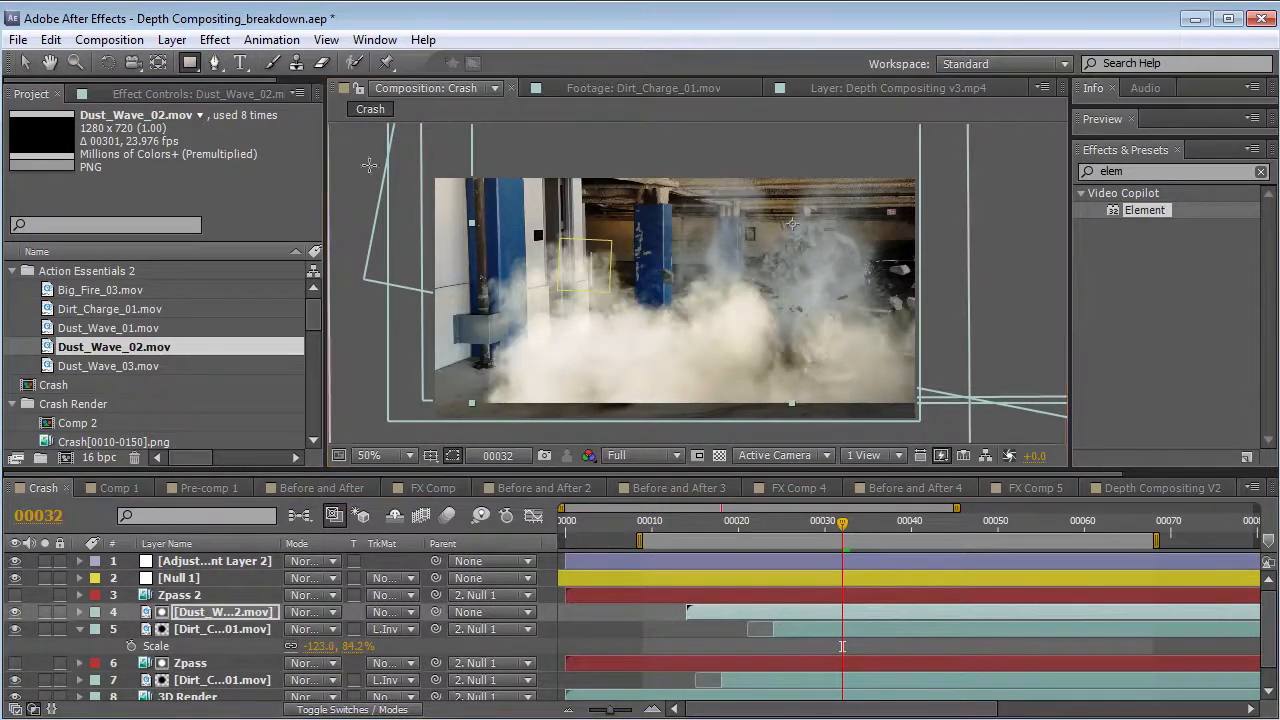
pyautogui.press(',')
pyautogui.press(',')
pyautogui.moveTo(612, 186)
pyautogui.mouseDown()
pyautogui.moveTo(686, 286)
pyautogui.moveTo(894, 294)
pyautogui.moveTo(901, 325)
pyautogui.mouseUp()
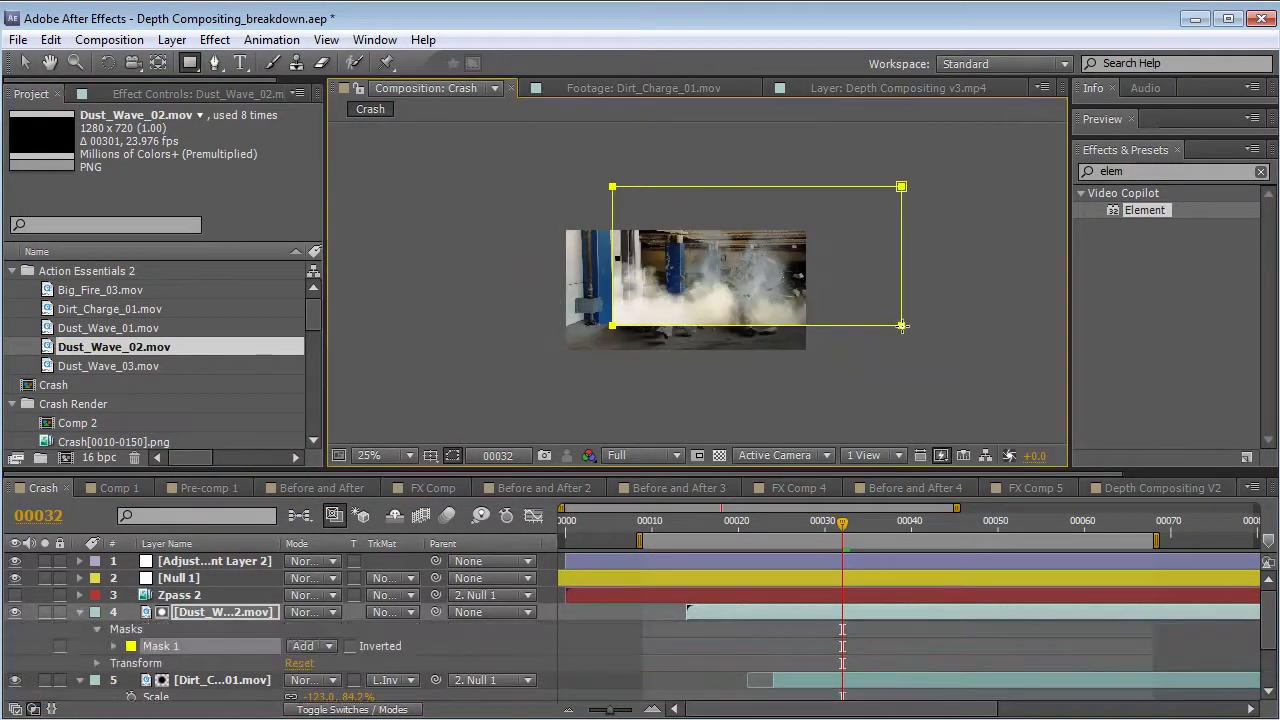
# - Feather the Dust_Wave_02 mask heavily and set the layer's opacity to 28%
pyautogui.press('f')
pyautogui.moveTo(316, 646); pyautogui.dragTo(487, 637)
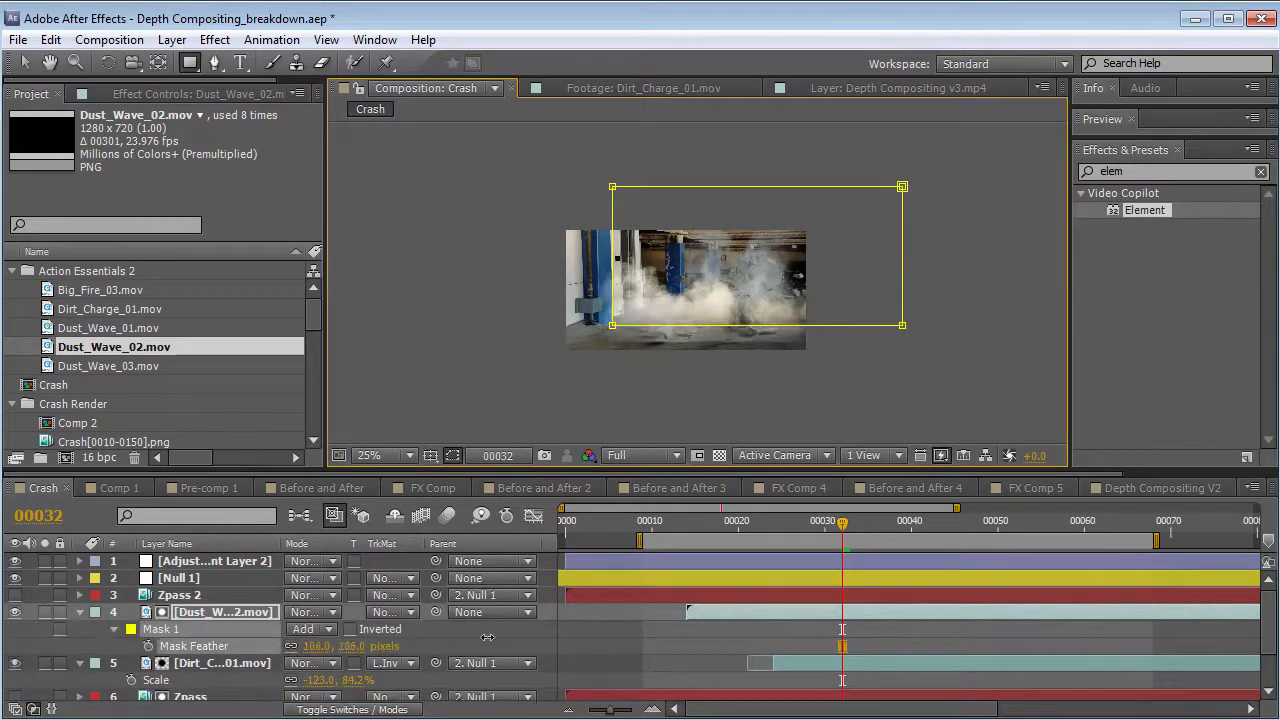
pyautogui.press('t')
pyautogui.moveTo(298, 629); pyautogui.dragTo(230, 633)
pyautogui.press('v')
pyautogui.press('.')
pyautogui.press('.')
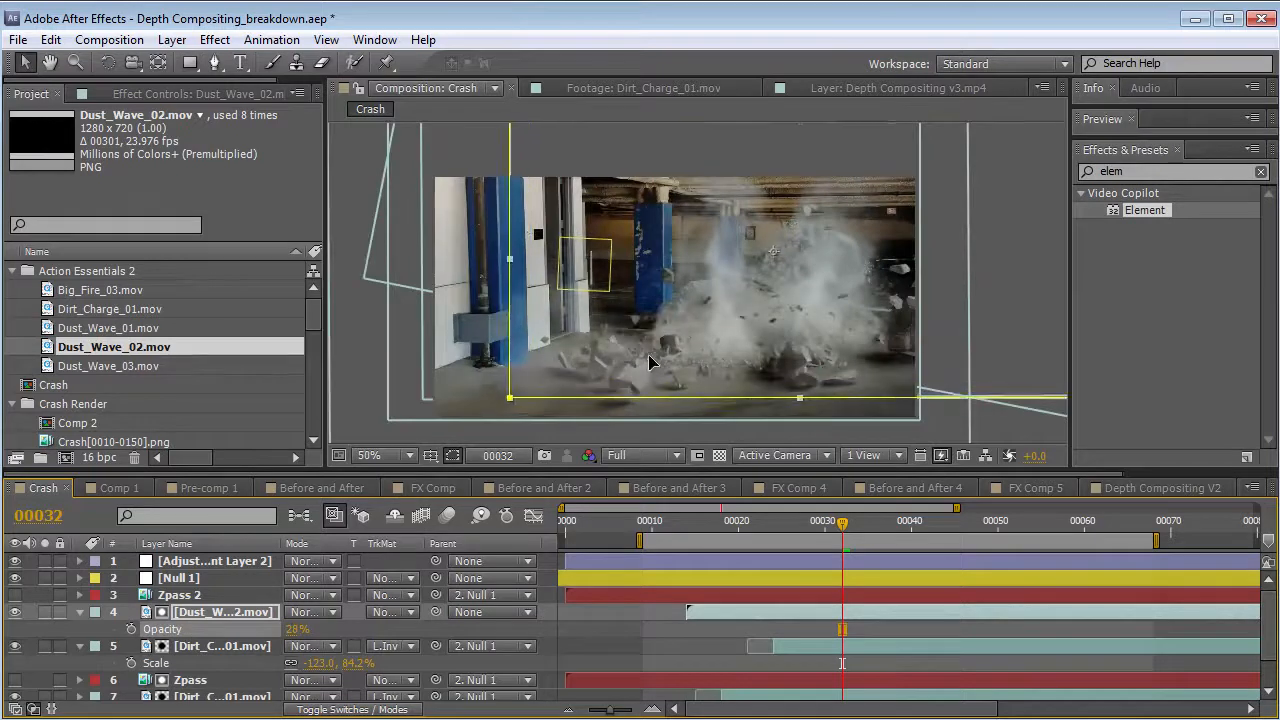
# - Shift the Dust_Wave_02 layer later to start around frame 16, and check it up to frame 24
pyautogui.moveTo(822, 532); pyautogui.dragTo(726, 541)
pyautogui.moveTo(759, 610); pyautogui.dragTo(775, 610)
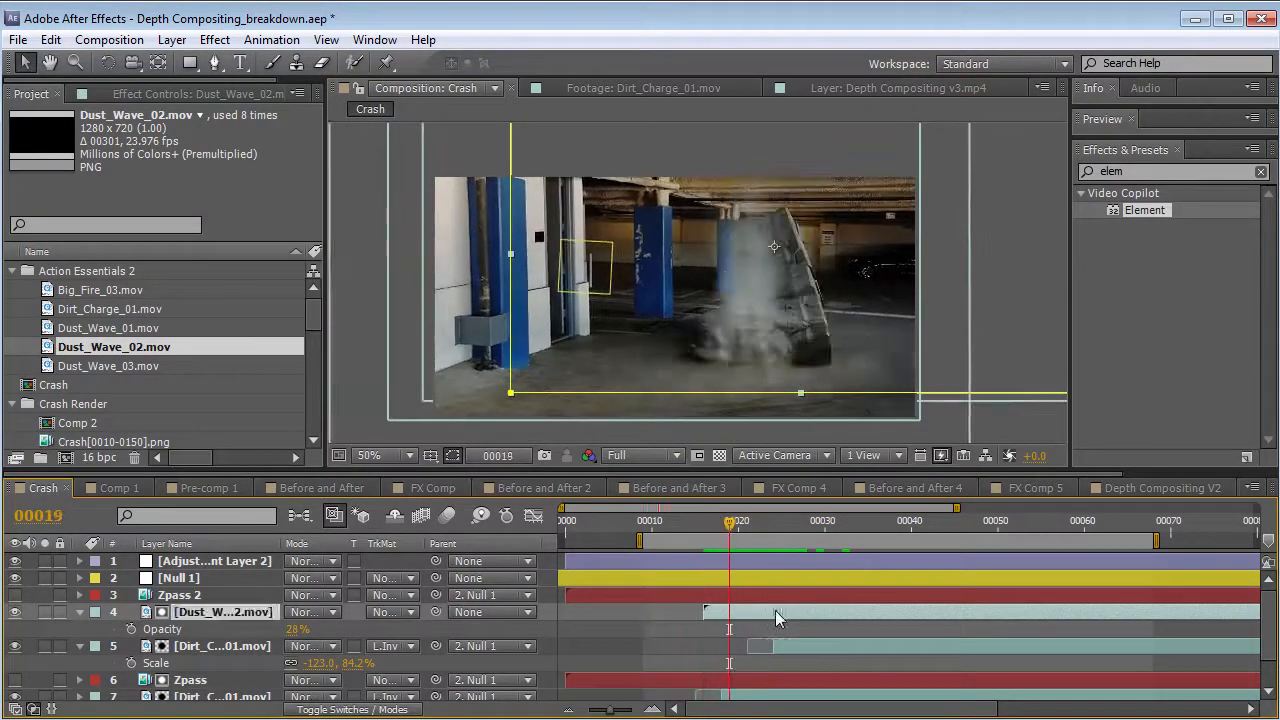
pyautogui.moveTo(729, 522); pyautogui.dragTo(773, 535)
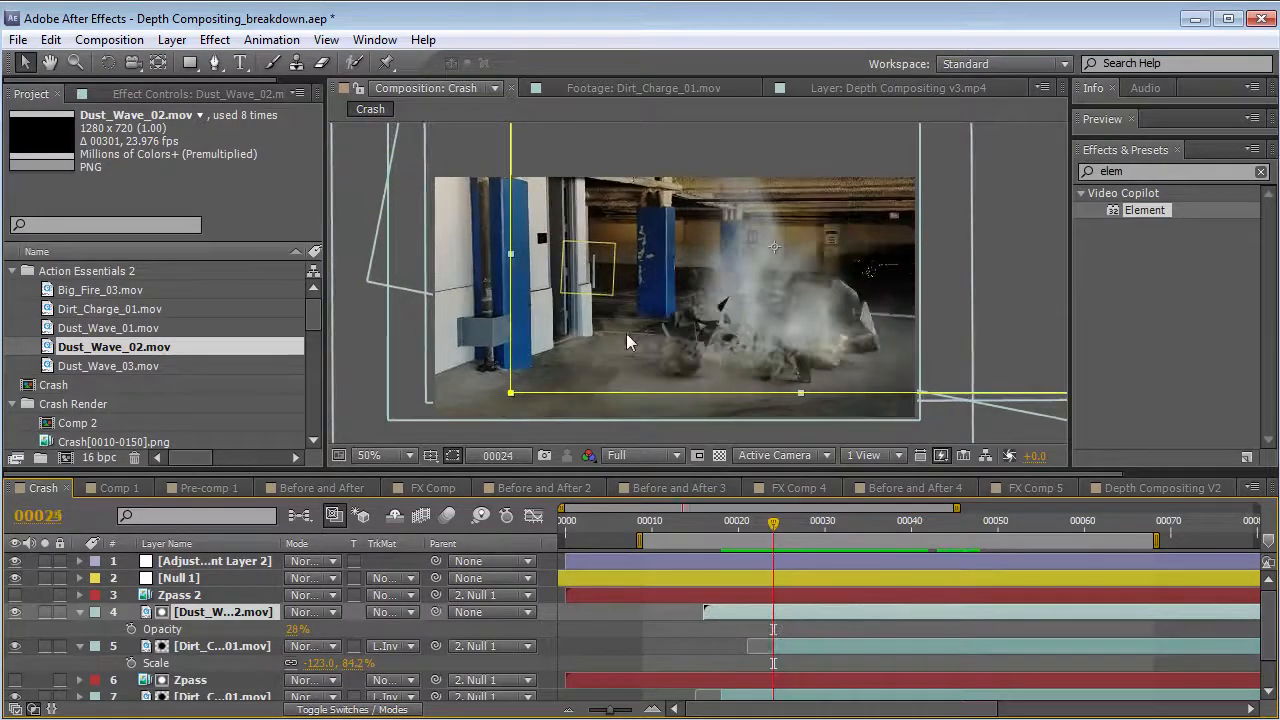
# - Apply a Tint effect to Dust_Wave_02 with Map White To set to the pale blue D1D9E3
pyautogui.click(215, 40)
pyautogui.moveTo(300, 224)
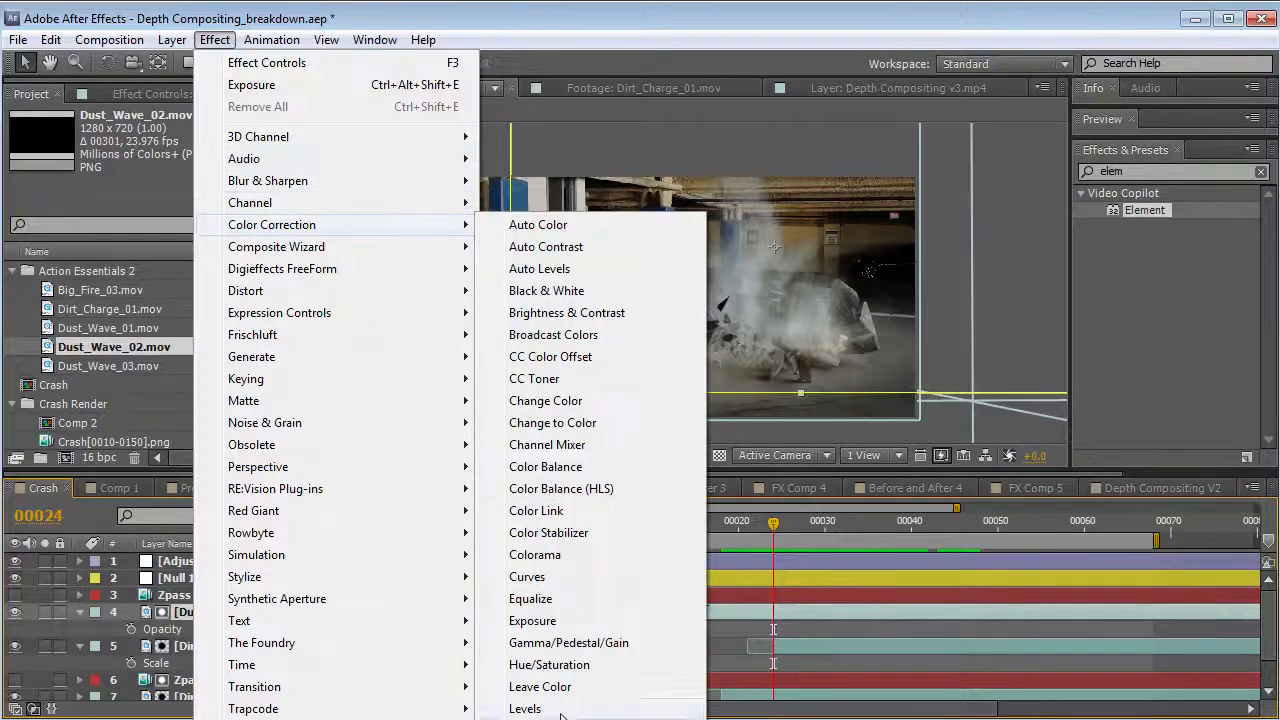
pyautogui.click(540, 708)
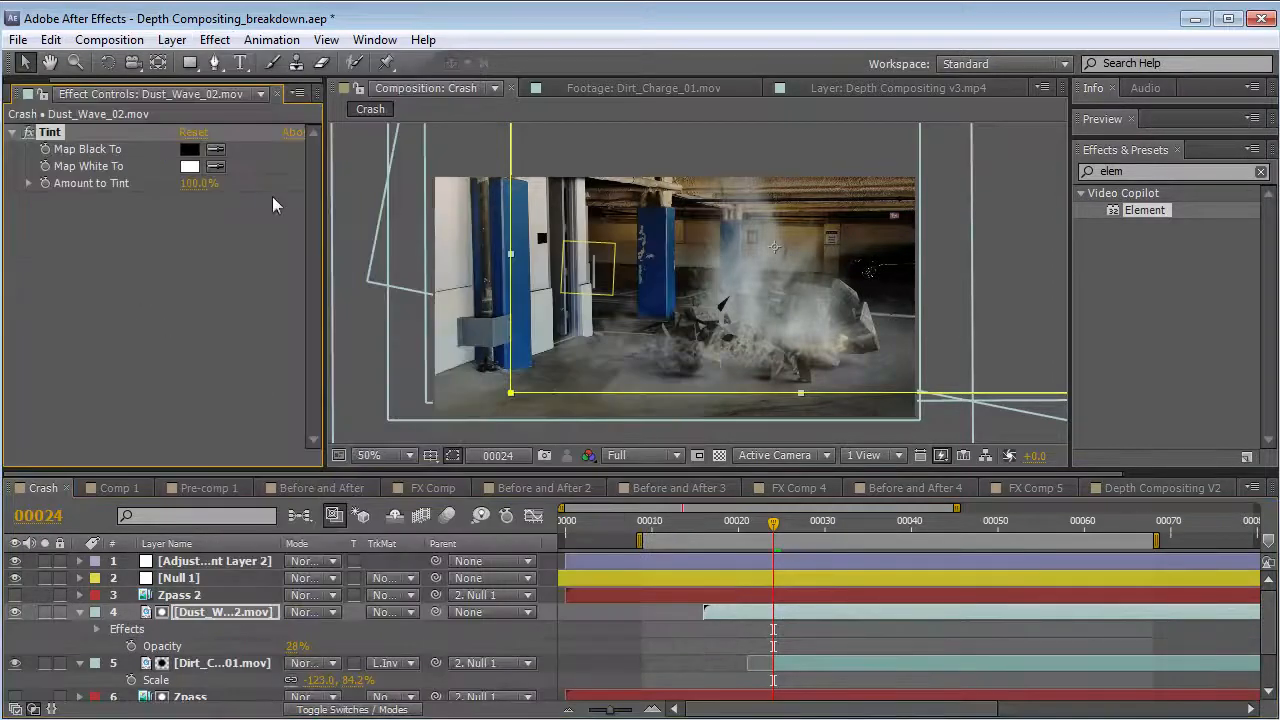
pyautogui.click(189, 166)
pyautogui.click(610, 463)
pyautogui.moveTo(449, 531); pyautogui.dragTo(352, 388)
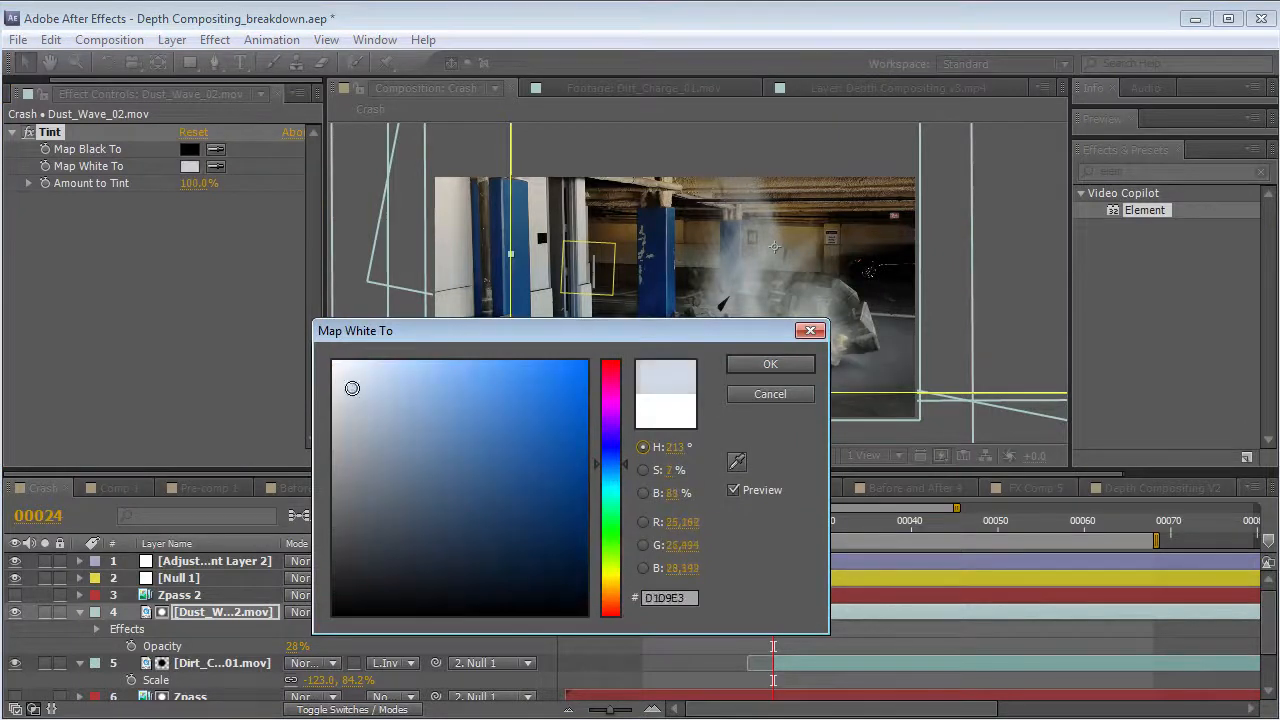
pyautogui.click(770, 364)
pyautogui.press('space')
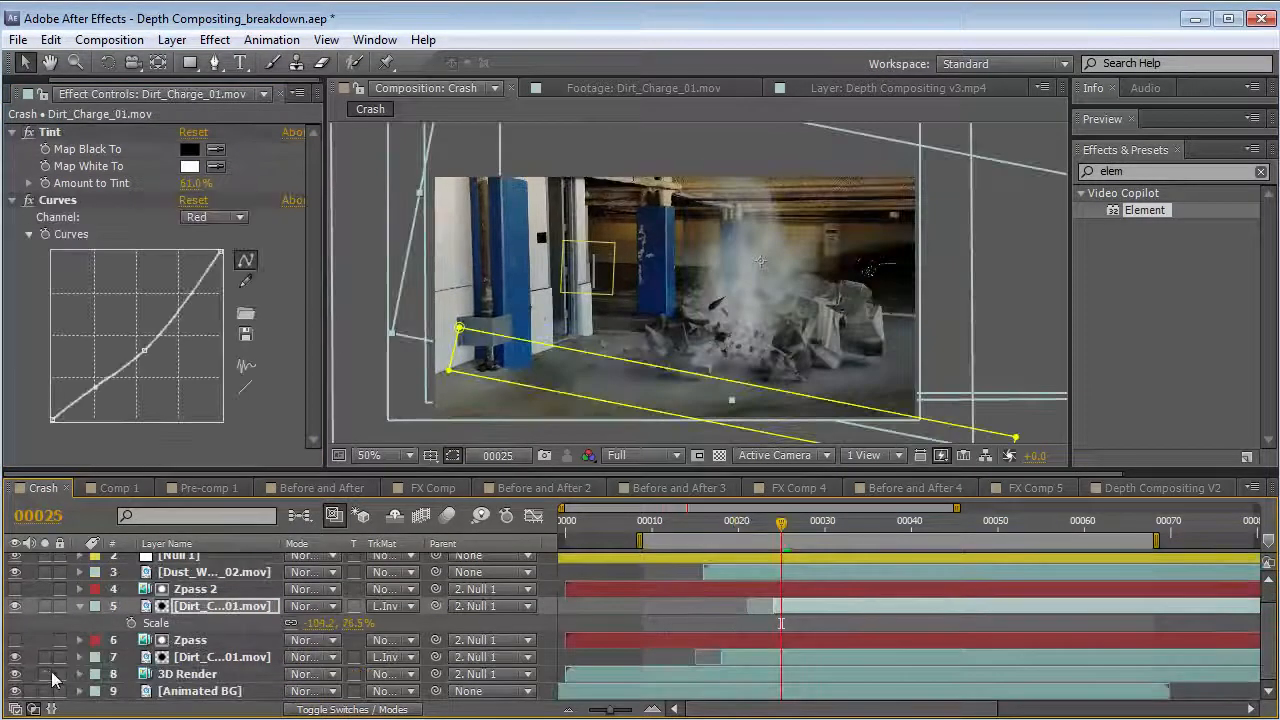
# - Compare the 3D render and background without dust against the full dust composite in previews
pyautogui.click(46, 674)
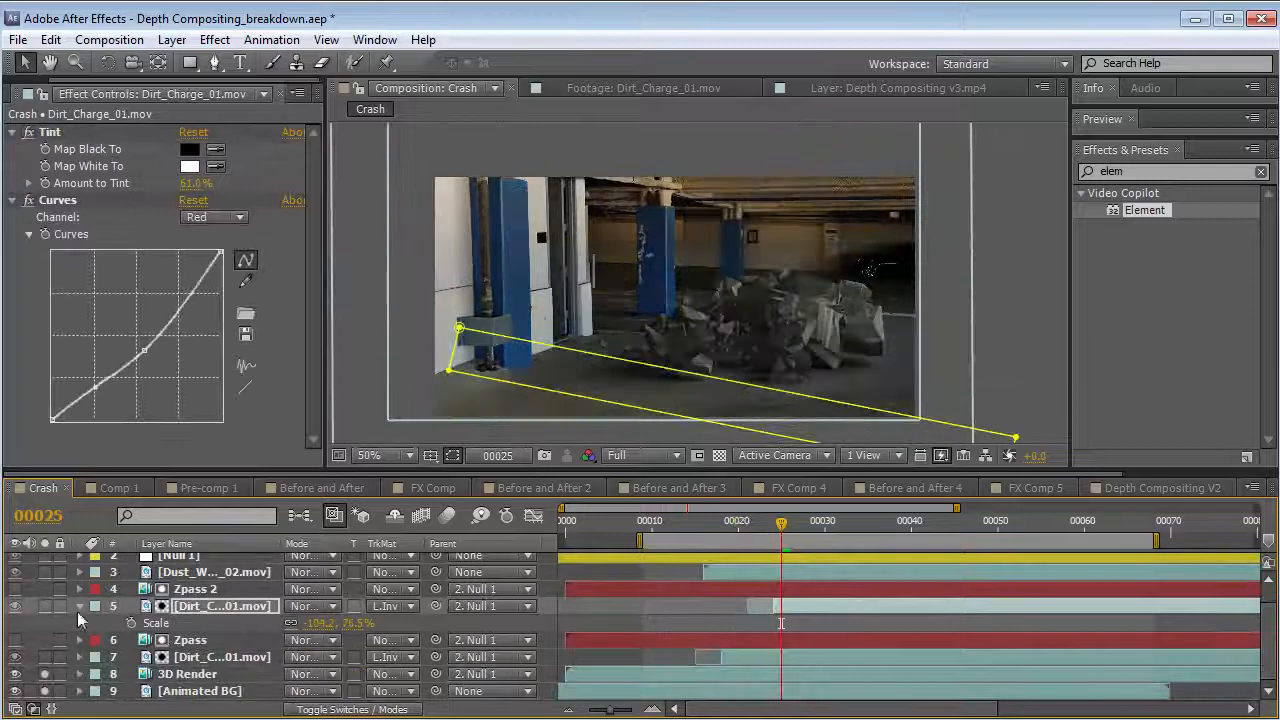
pyautogui.scroll(1, 77, 611)
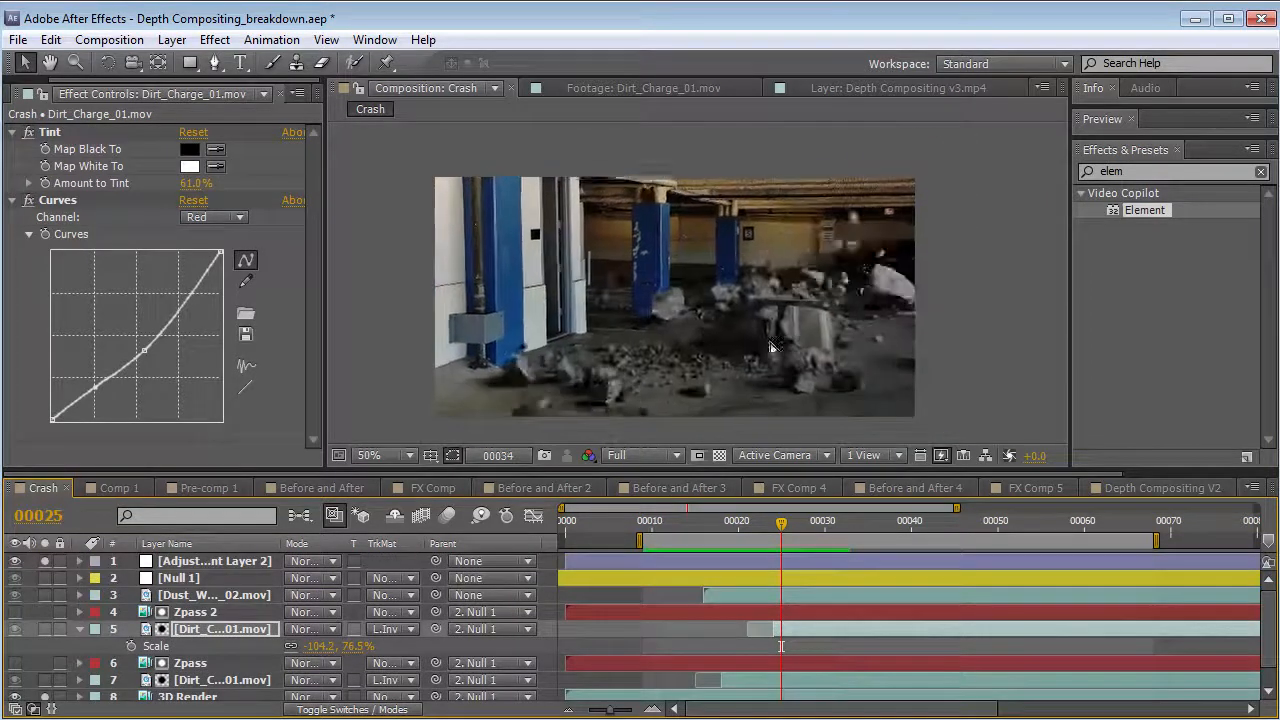
pyautogui.press('space')
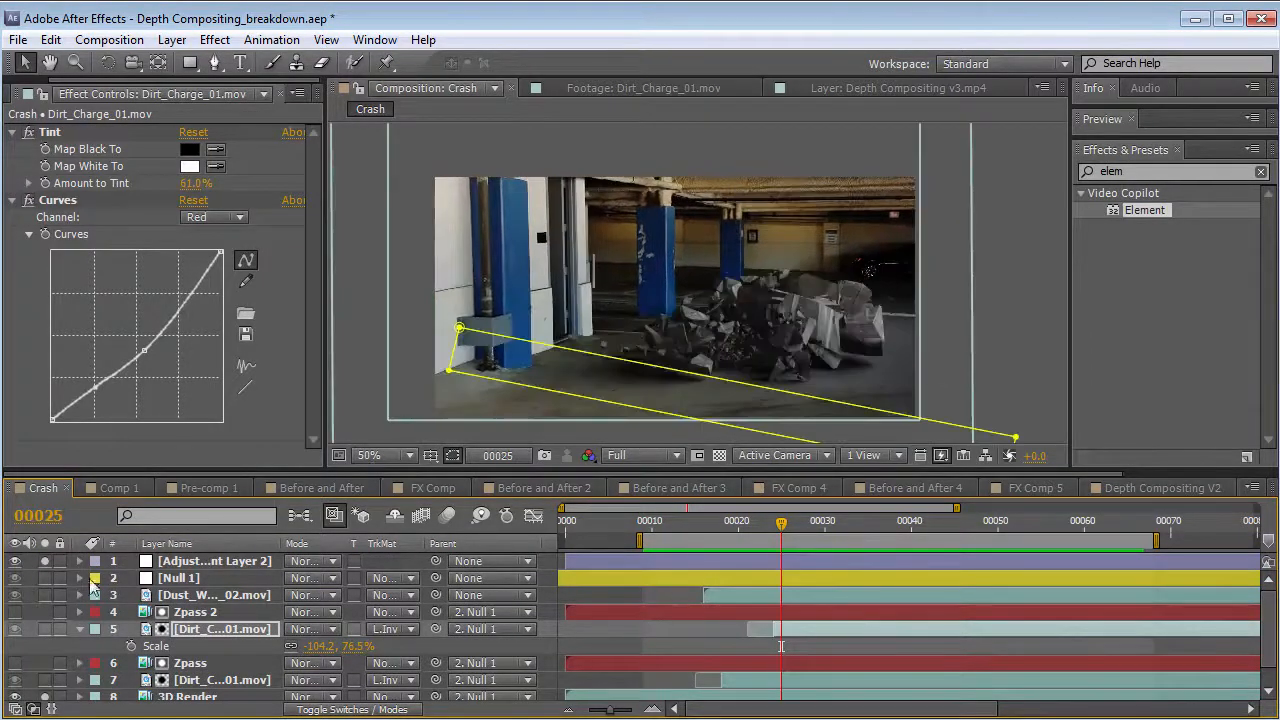
pyautogui.press('space')
pyautogui.scroll(-1, 704, 614)
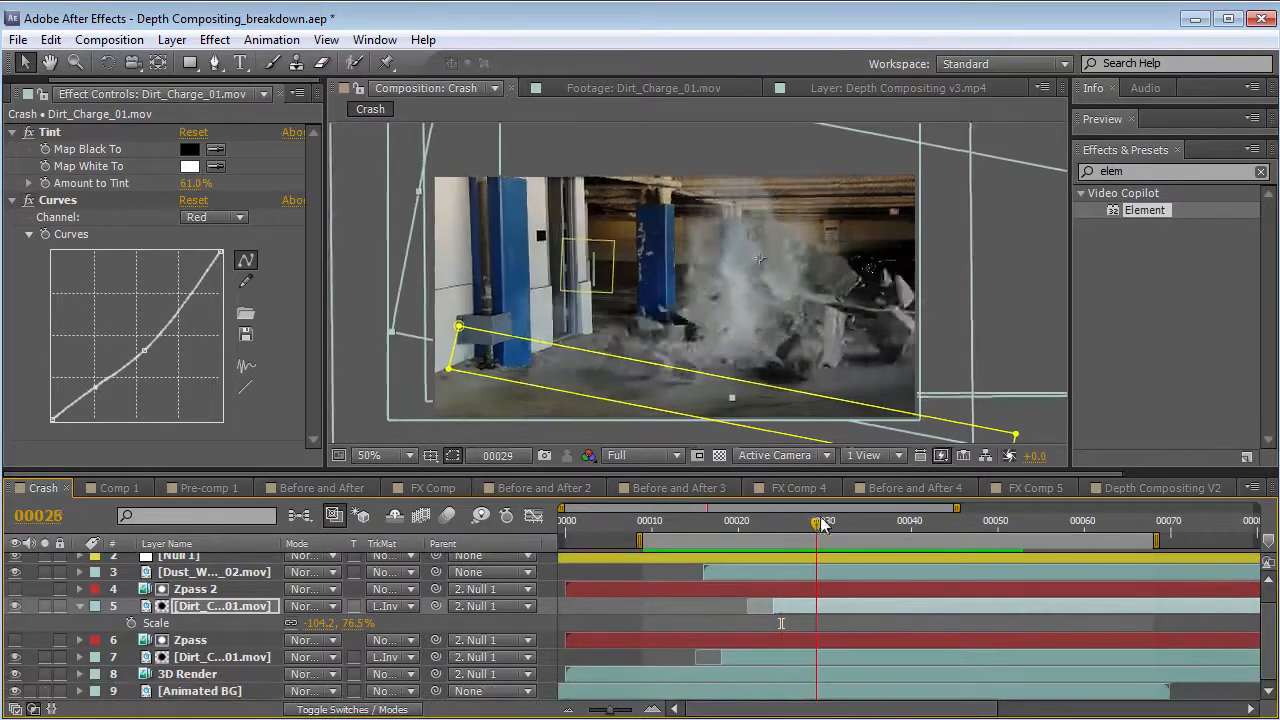
pyautogui.click(670, 622)
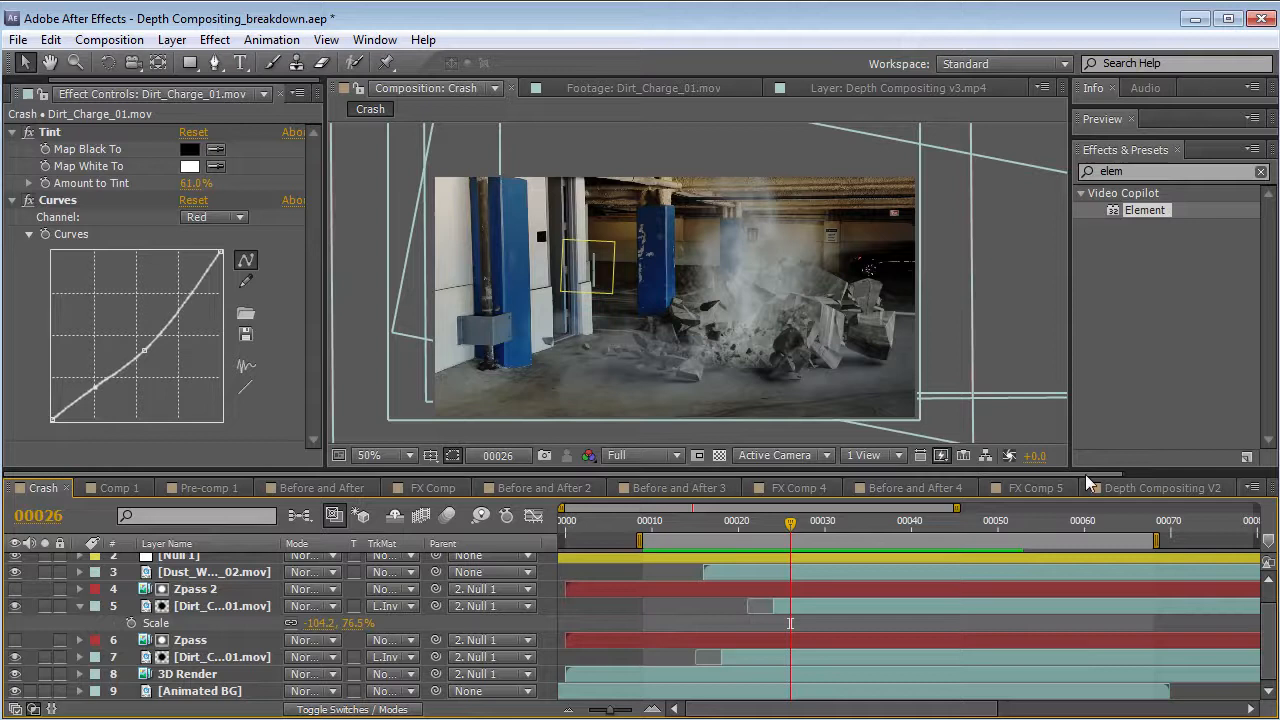
# - Open the Element 3D composition, orbit its camera around the rocks, and compare the render with the Element 3D 2 depth layer
pyautogui.scroll(-2, 1150, 480)
pyautogui.click(1200, 487)
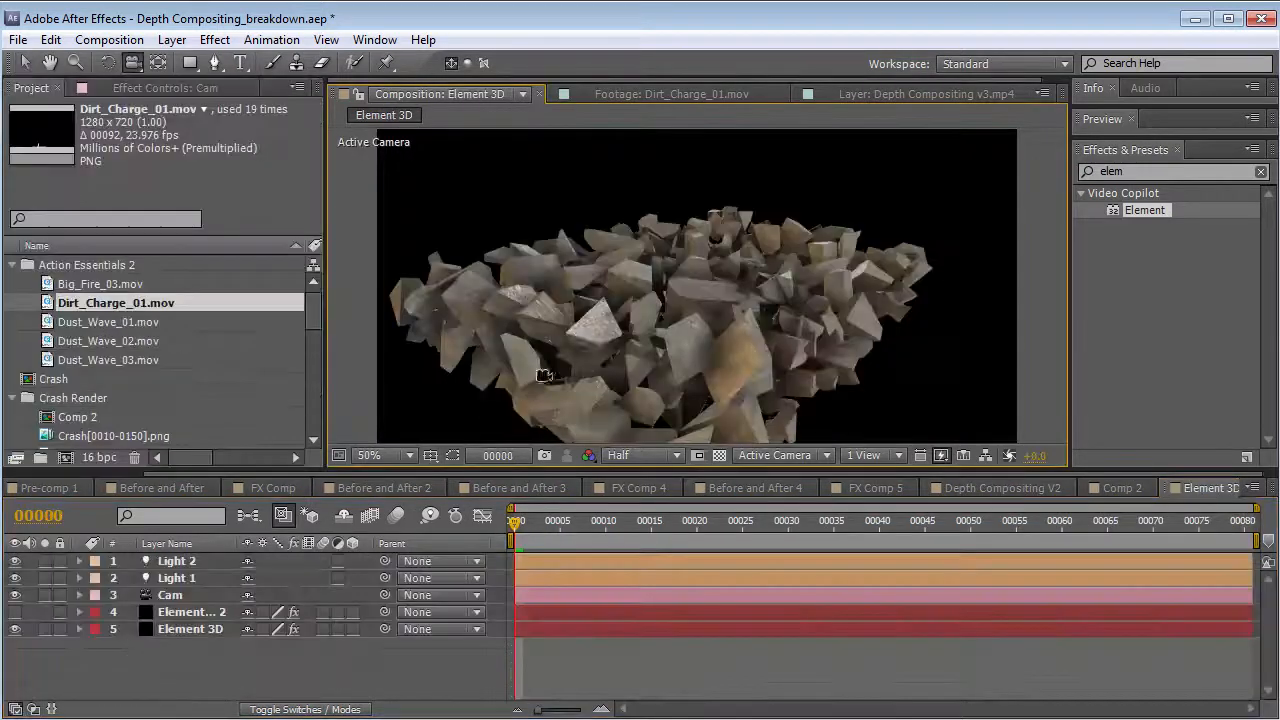
pyautogui.moveTo(667, 367); pyautogui.dragTo(688, 362)
pyautogui.click(15, 613)
pyautogui.click(14, 613)
pyautogui.click(15, 613)
pyautogui.click(15, 613)
# - Add Big_Fire_03.mov to the composition, scale it to 169% and place it over the rocks at frame 5
pyautogui.moveTo(100, 284); pyautogui.dragTo(680, 287)
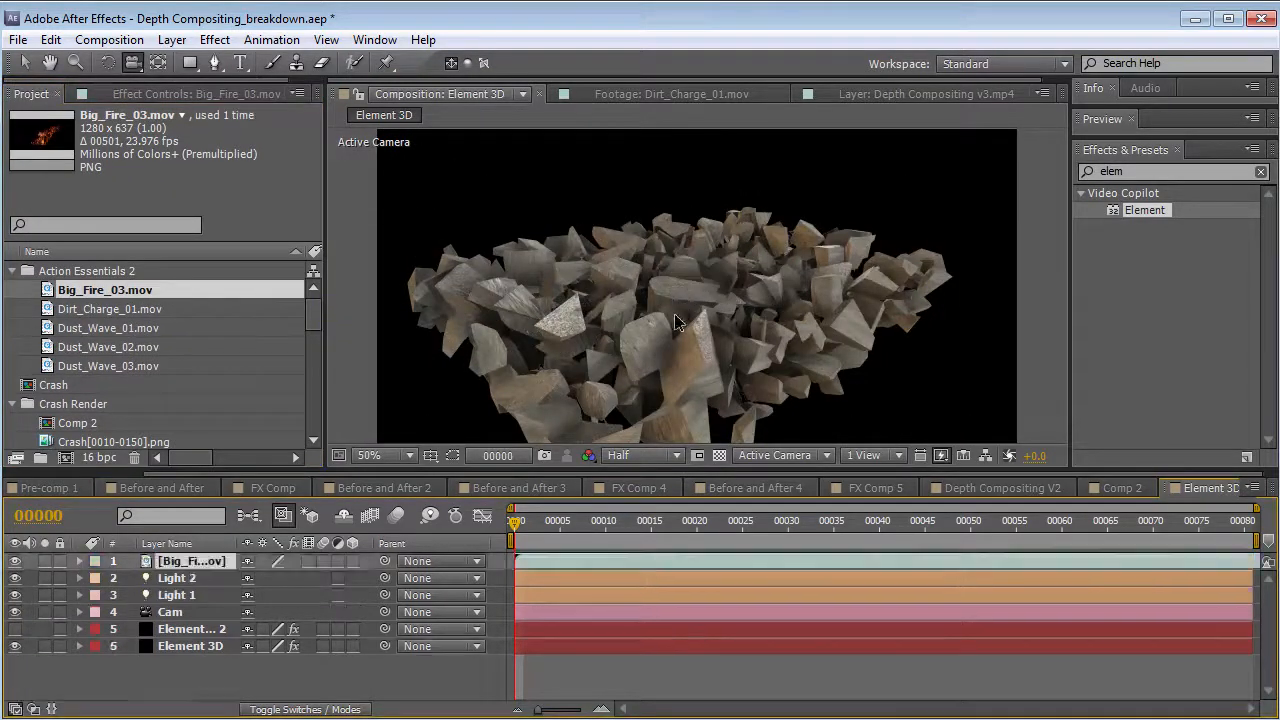
pyautogui.click(560, 521)
pyautogui.press('s')
pyautogui.moveTo(304, 579); pyautogui.dragTo(373, 579)
pyautogui.press('v')
pyautogui.moveTo(730, 325); pyautogui.dragTo(691, 301)
# - Move the Element 3D 2 depth layer above the fire and rename it Z
pyautogui.moveTo(155, 648); pyautogui.dragTo(175, 564)
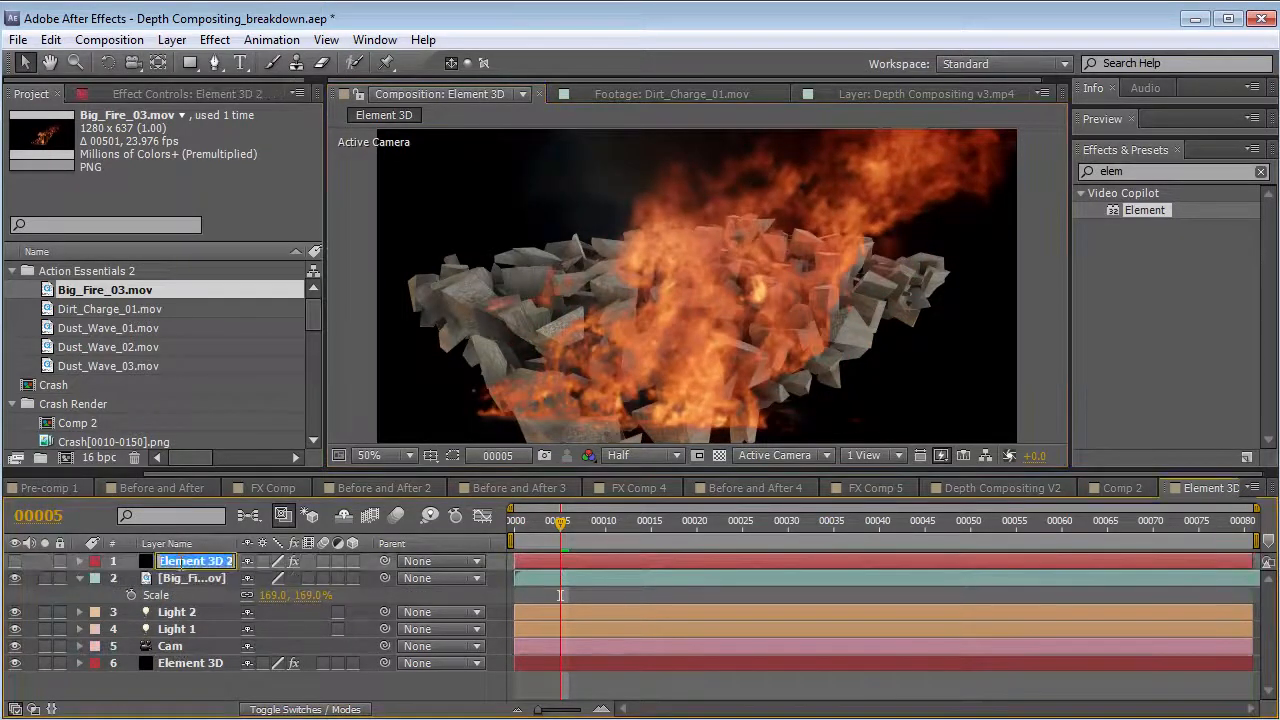
pyautogui.press('Return')
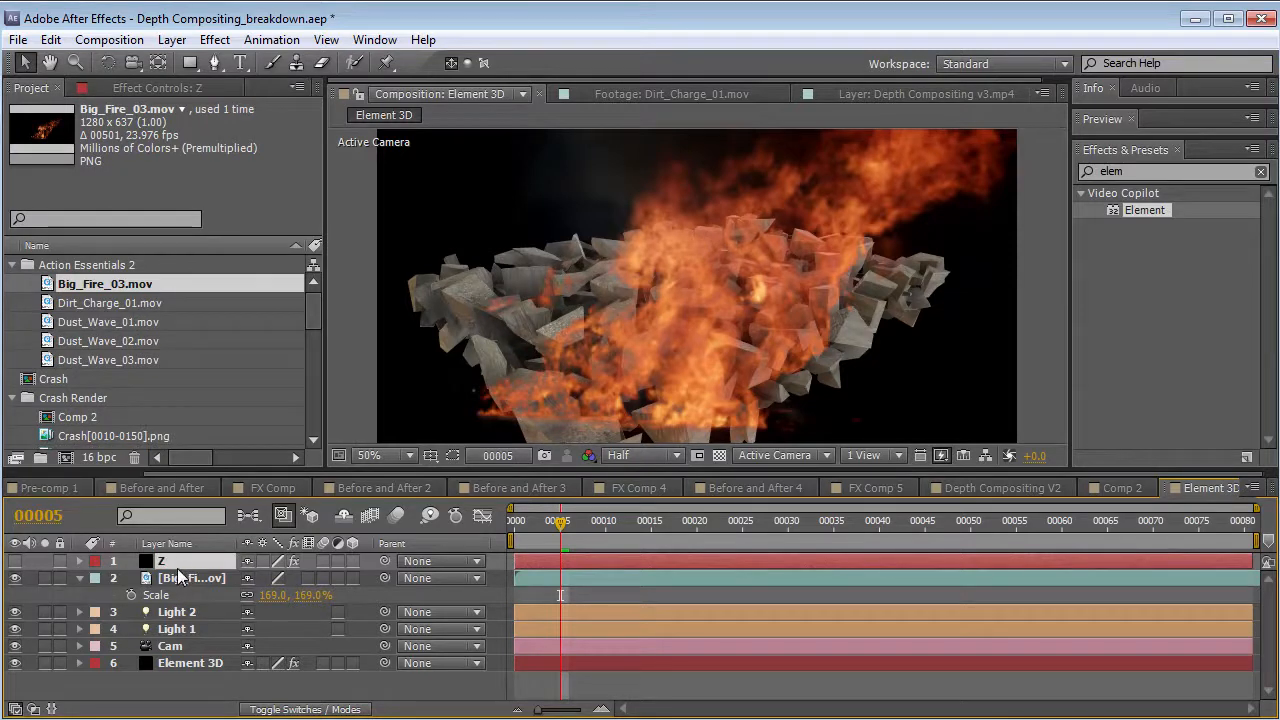
# - Apply an Exposure effect to the Z layer and set its Z Depth End to 710
pyautogui.click(228, 38)
pyautogui.moveTo(290, 225)
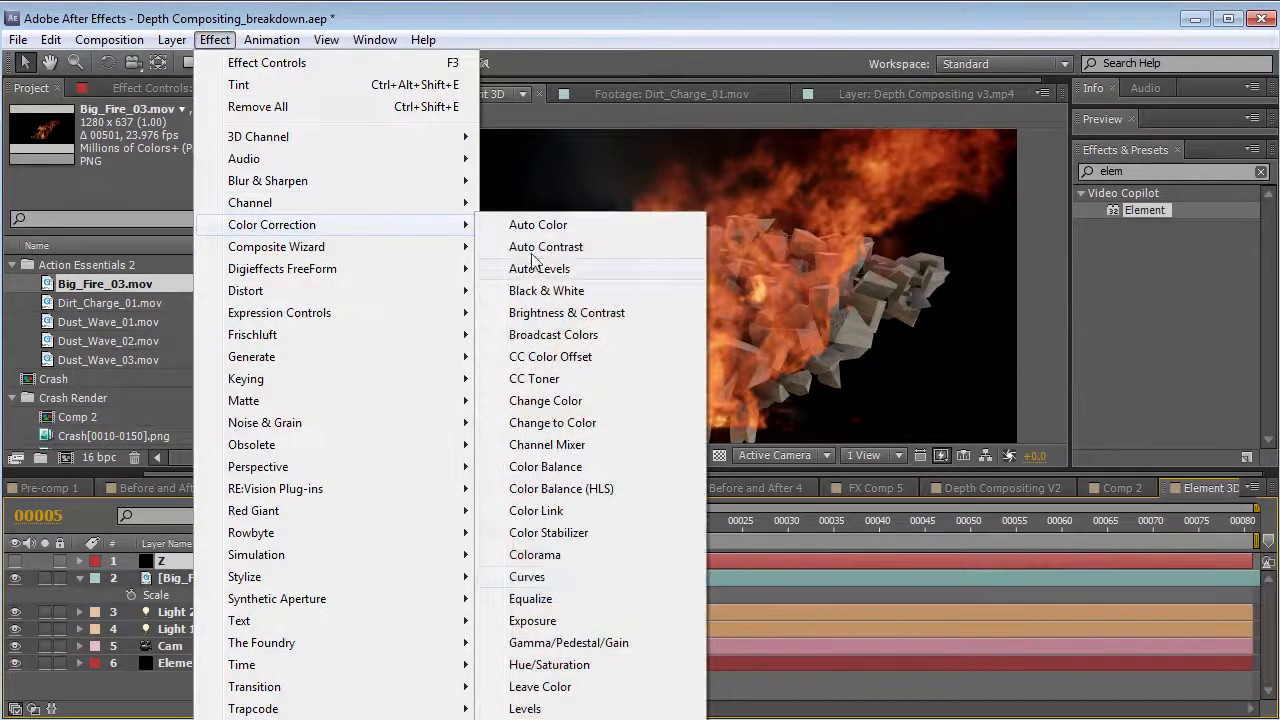
pyautogui.click(538, 620)
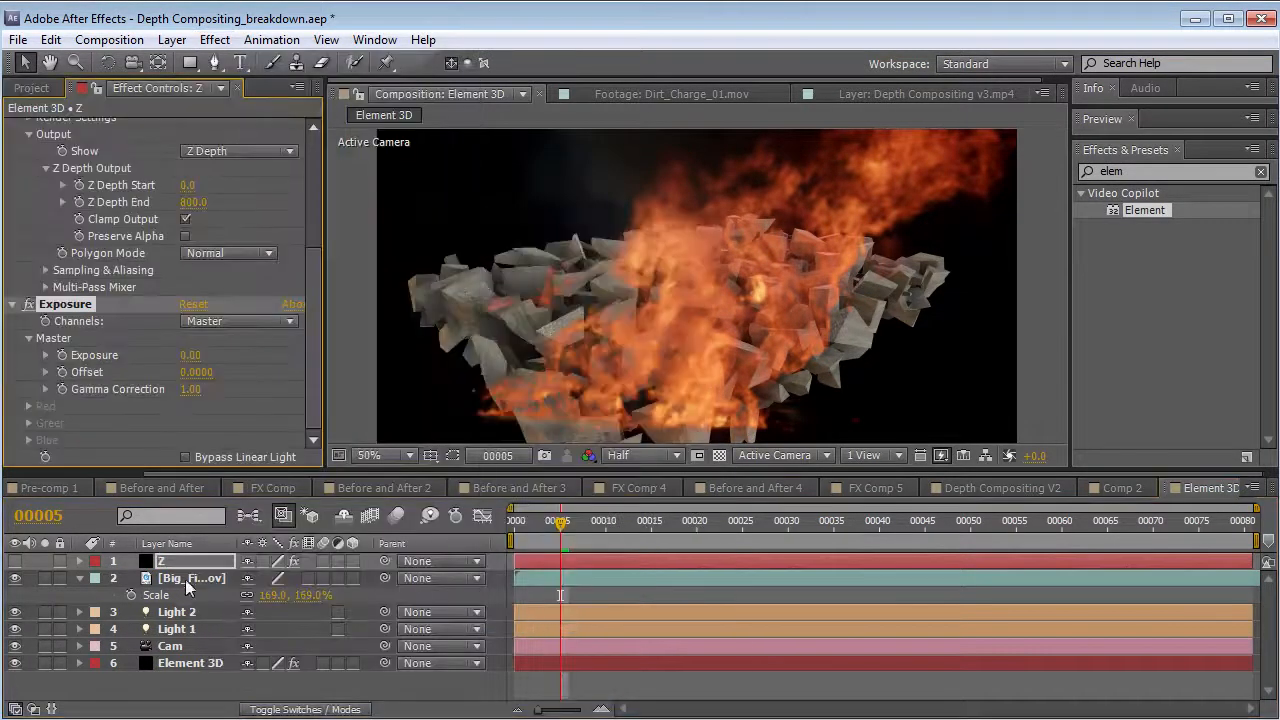
pyautogui.scroll(1, 309, 329)
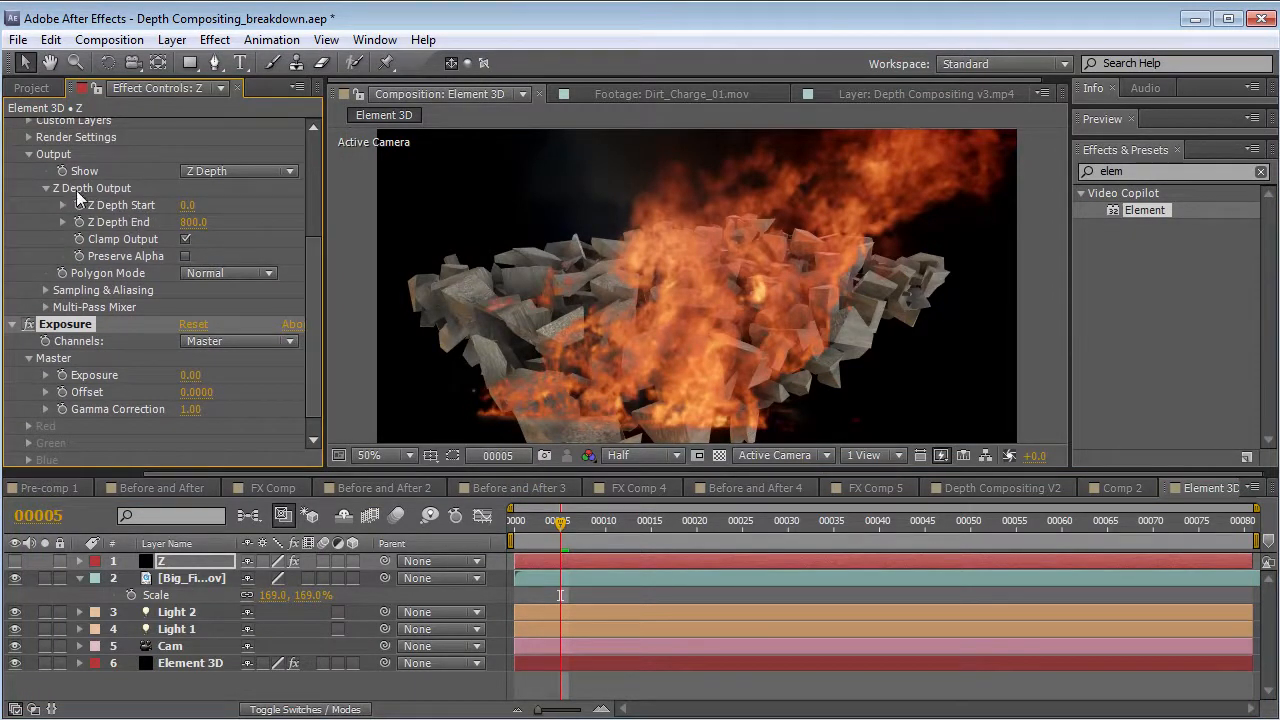
pyautogui.moveTo(196, 224); pyautogui.dragTo(162, 222)
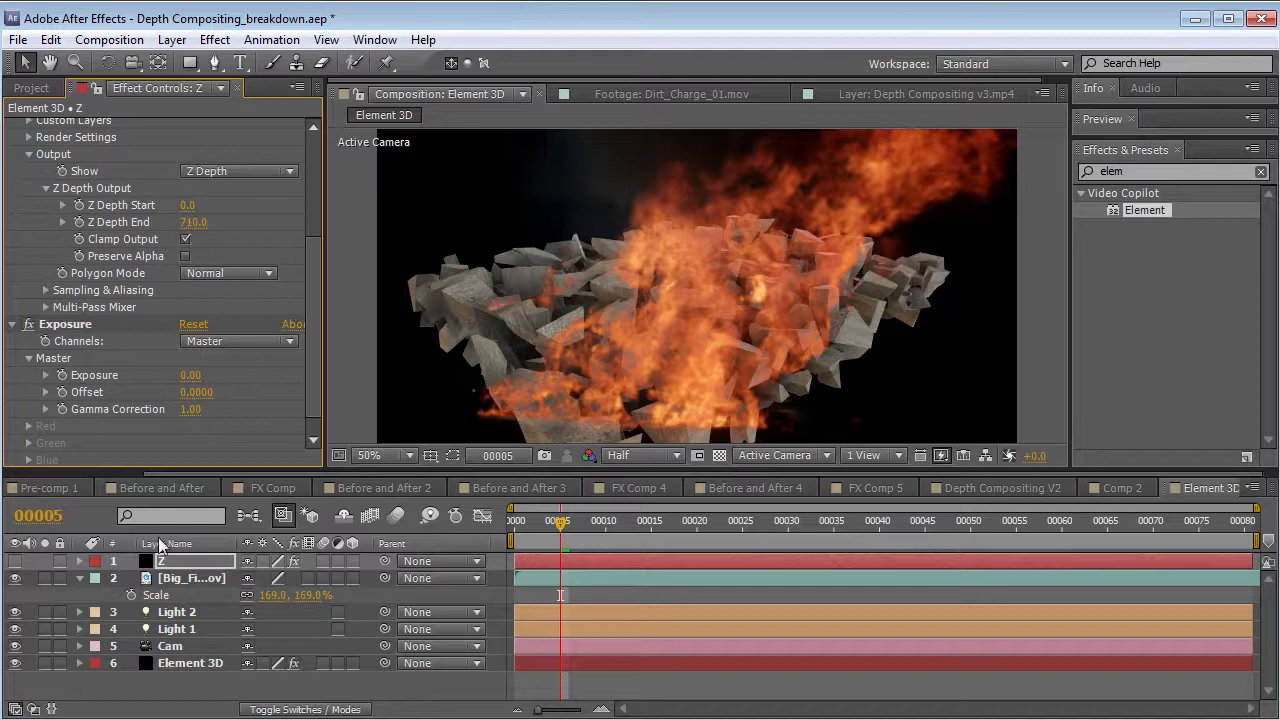
# - Disable Exposure on the Z layer, solo the layer, and set its Z Depth Start to 500 and Z Depth End to 520
pyautogui.scroll(-1, 88, 312)
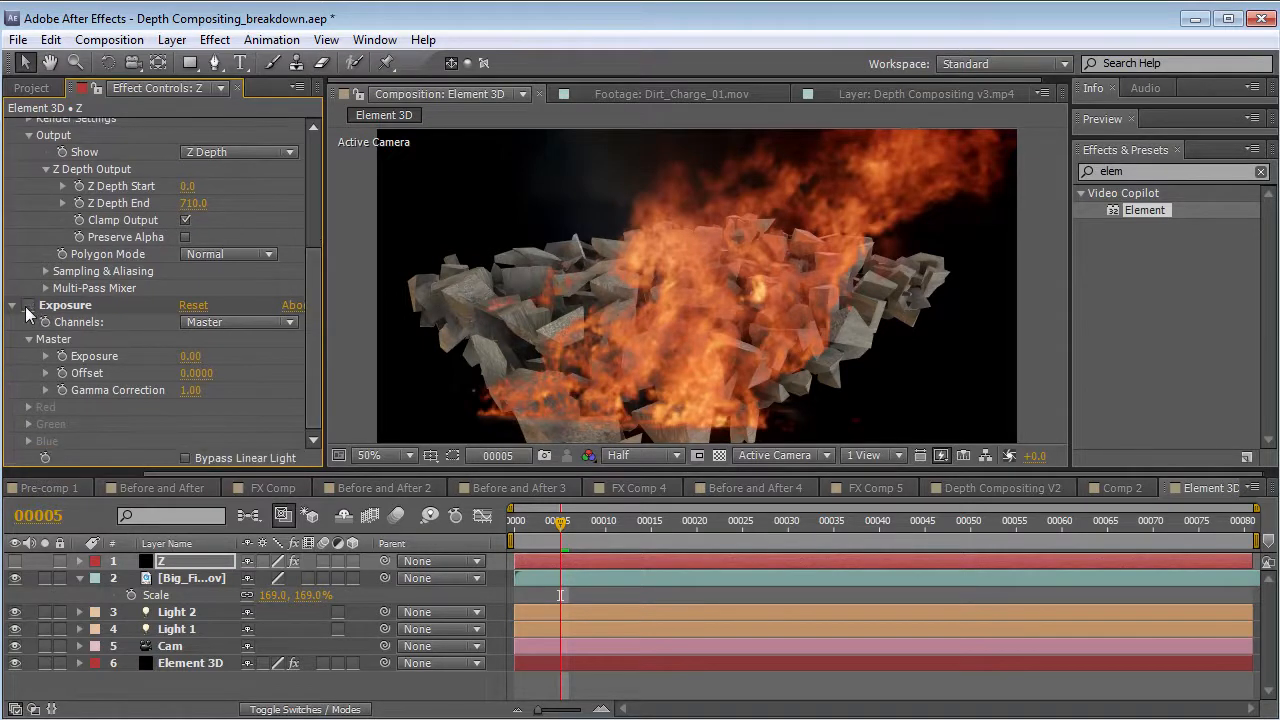
pyautogui.click(15, 561)
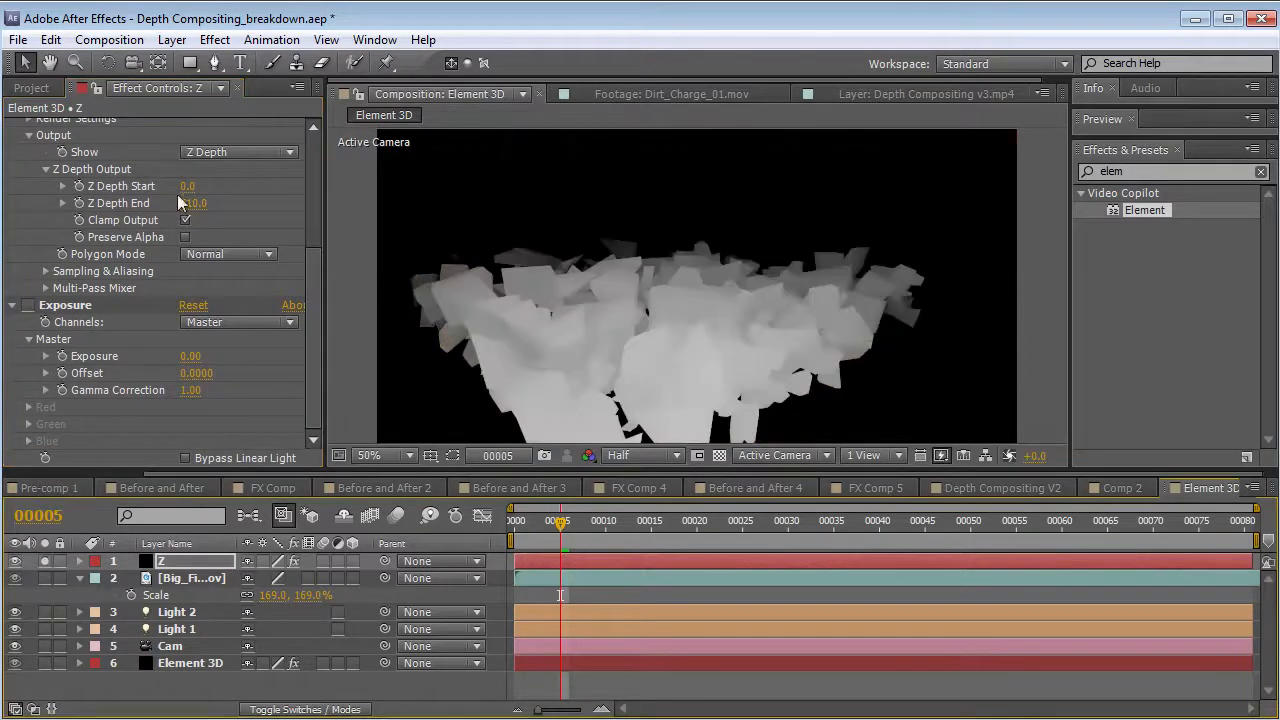
pyautogui.moveTo(187, 204); pyautogui.dragTo(231, 180)
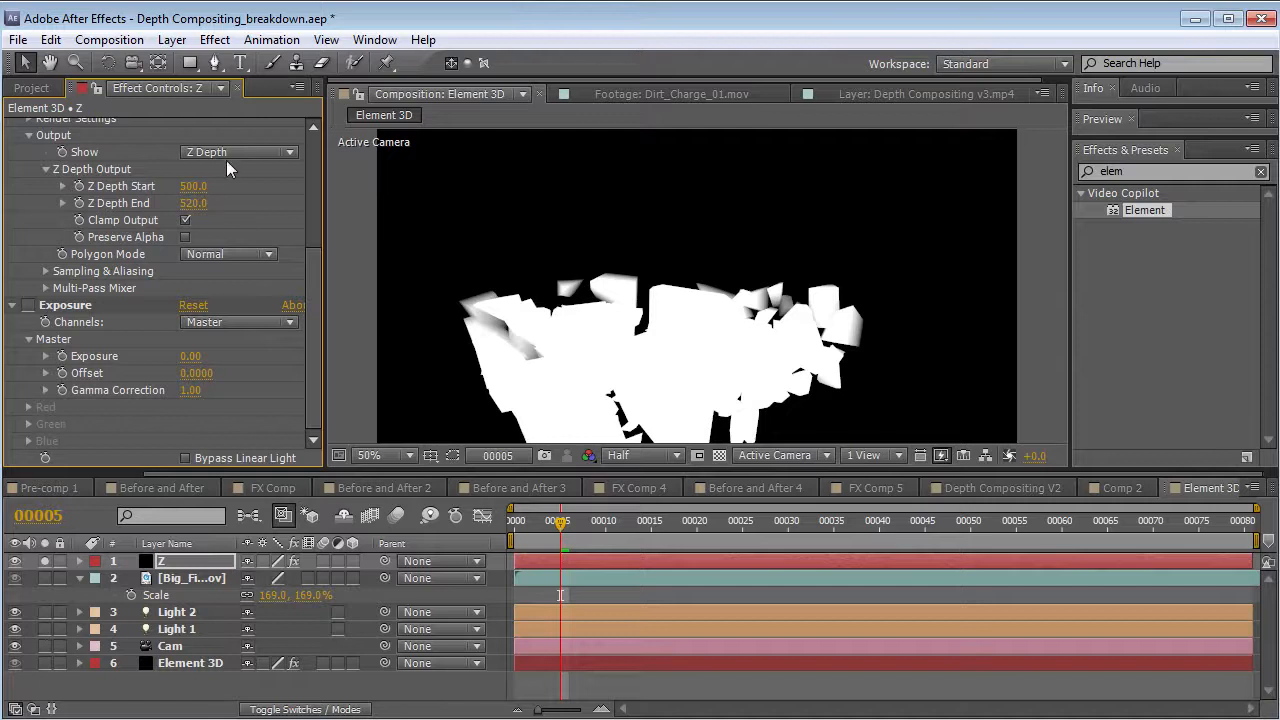
pyautogui.click(228, 155)
pyautogui.click(246, 152)
# - Unsolo the Z layer and set the Big_Fire_03.mov layer's track matte to Luma Inverted
pyautogui.click(189, 579)
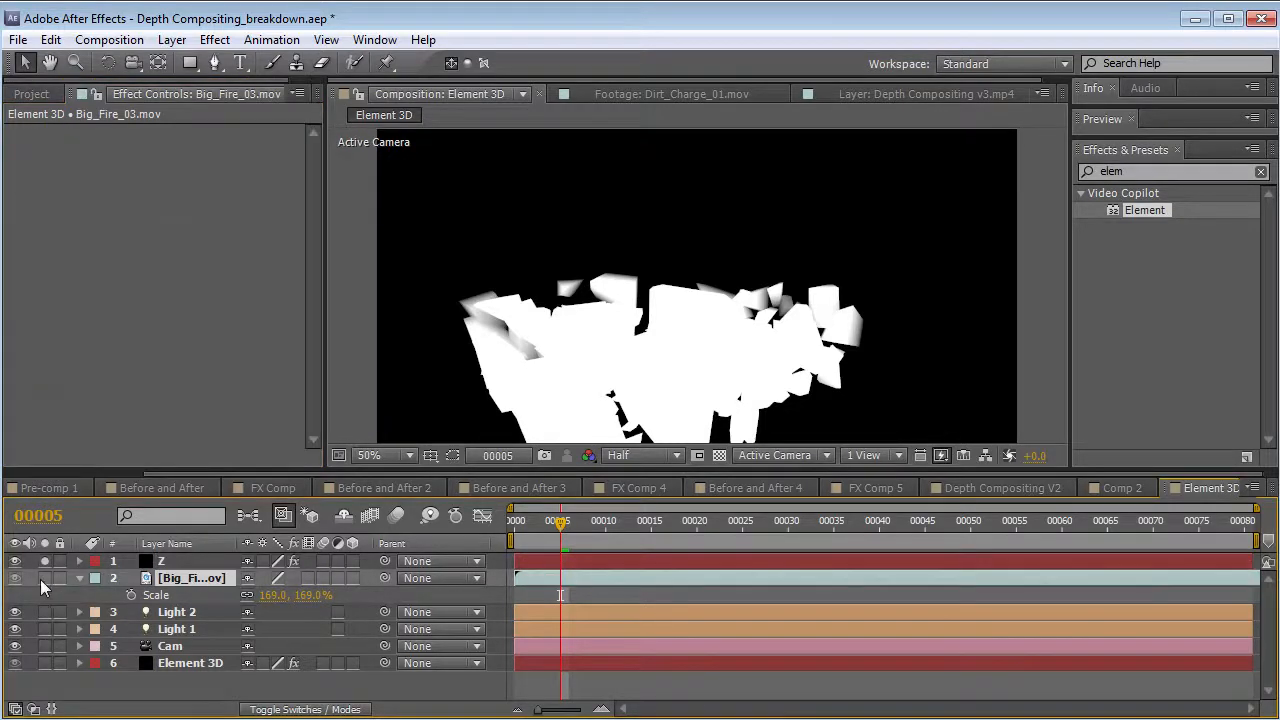
pyautogui.click(44, 578)
pyautogui.click(45, 578)
pyautogui.press('F4')
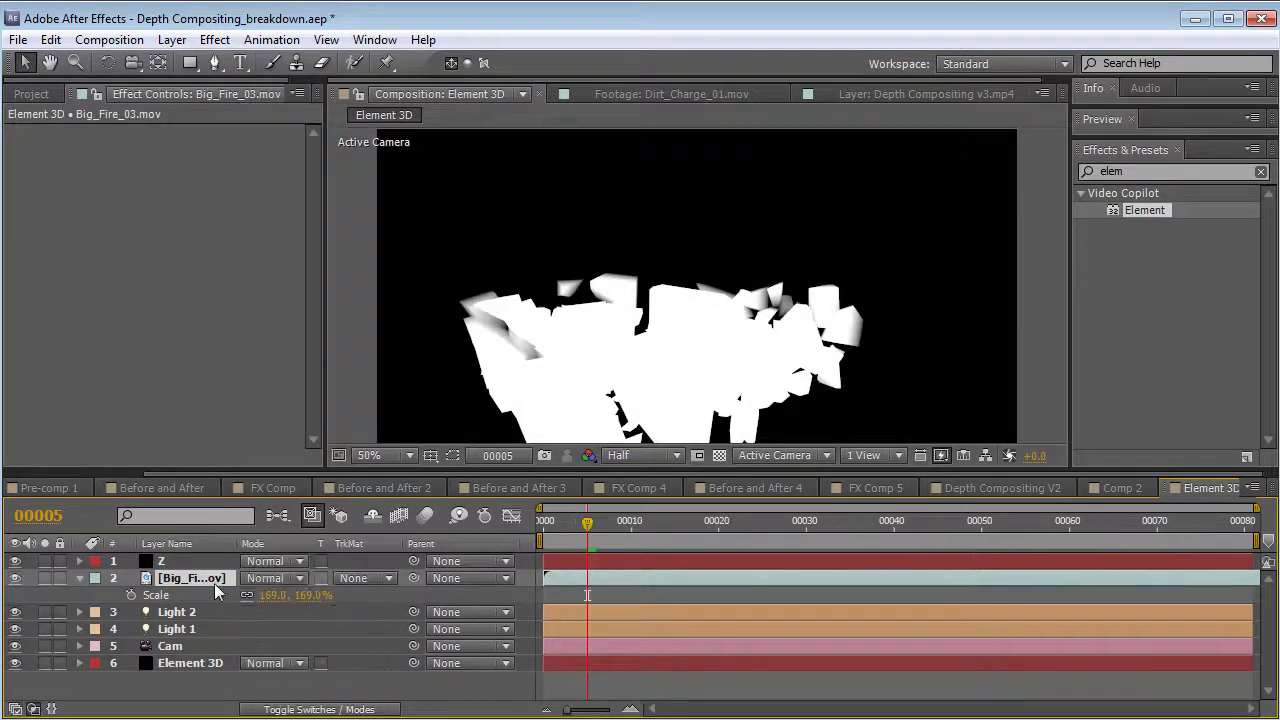
pyautogui.click(358, 580)
pyautogui.click(430, 695)
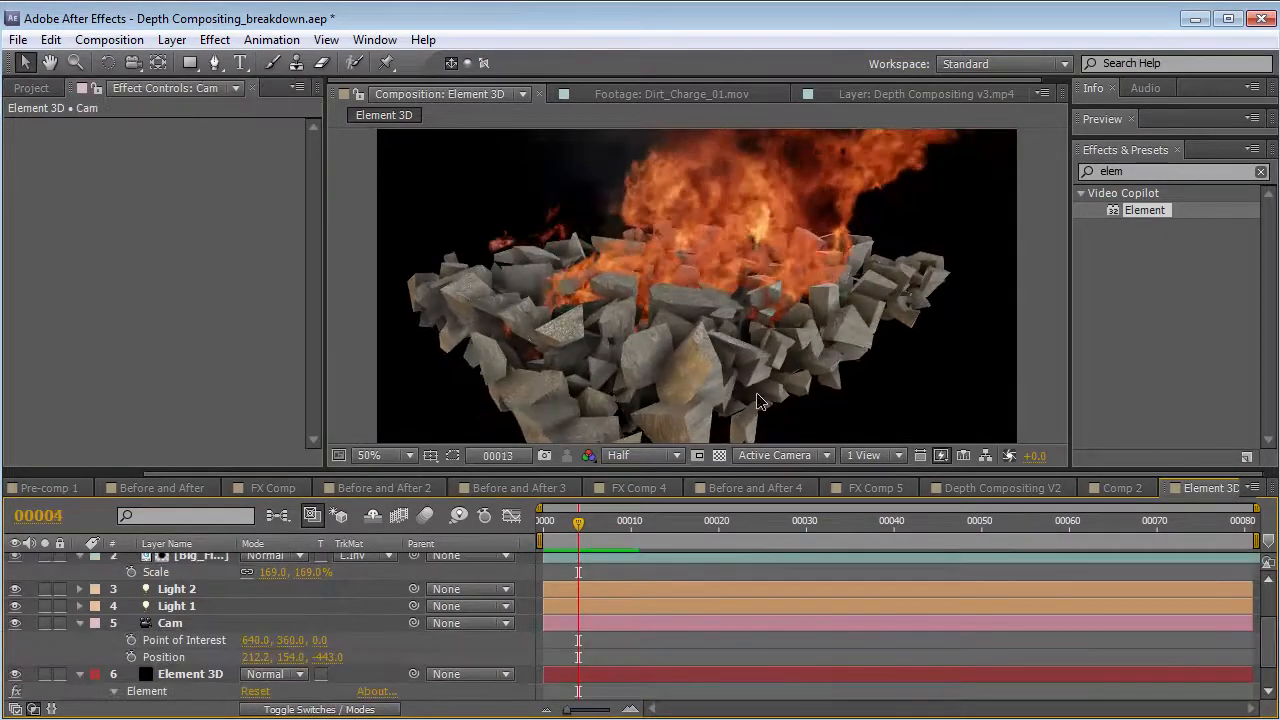
# - Set the Z layer's Z Depth Start to 420 and preview the fire composite from frame 0
pyautogui.moveTo(579, 528); pyautogui.dragTo(538, 537)
pyautogui.scroll(2, 231, 591)
pyautogui.click(200, 561)
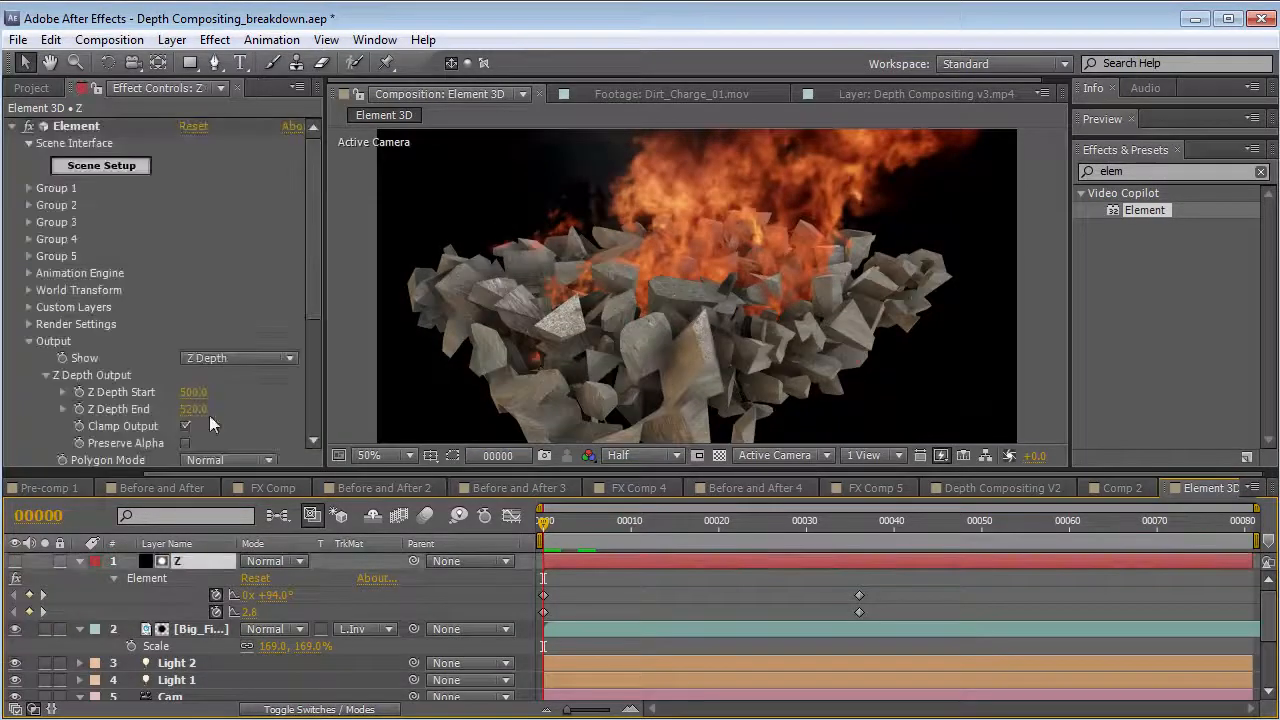
pyautogui.moveTo(192, 402)
pyautogui.mouseDown()
pyautogui.moveTo(182, 410)
pyautogui.moveTo(195, 409)
pyautogui.mouseUp()
pyautogui.press('KP_0')
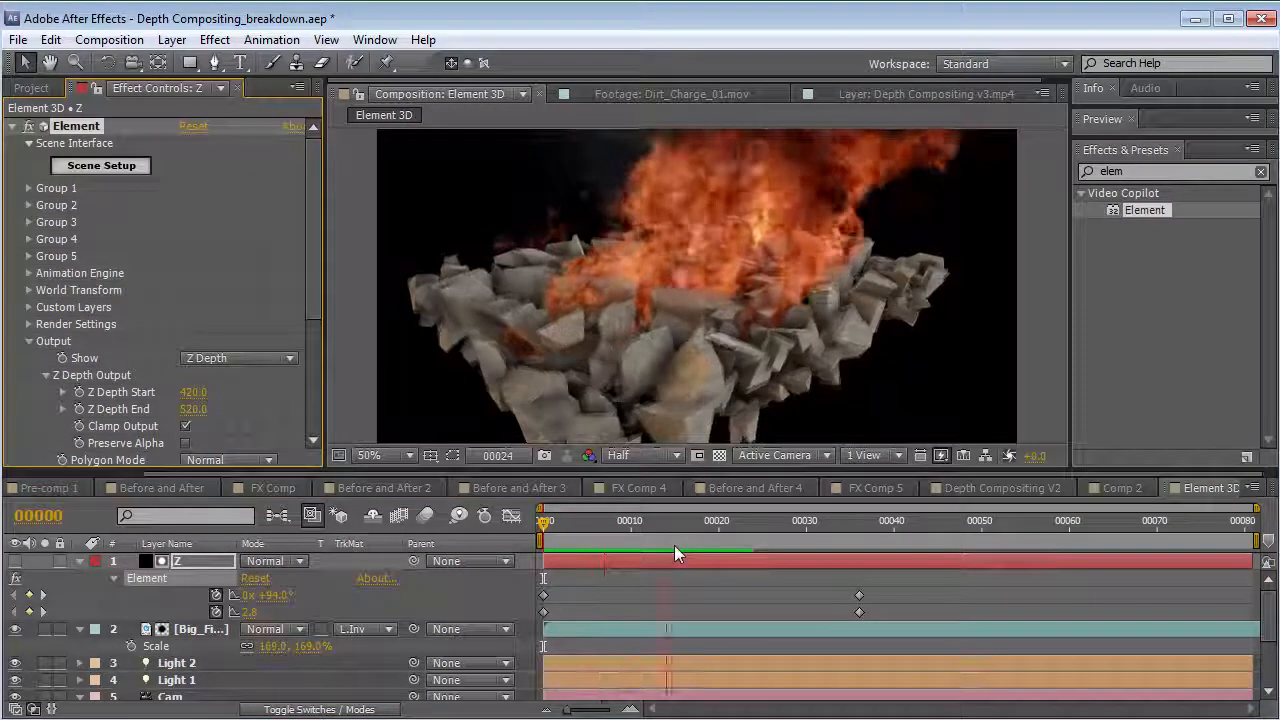